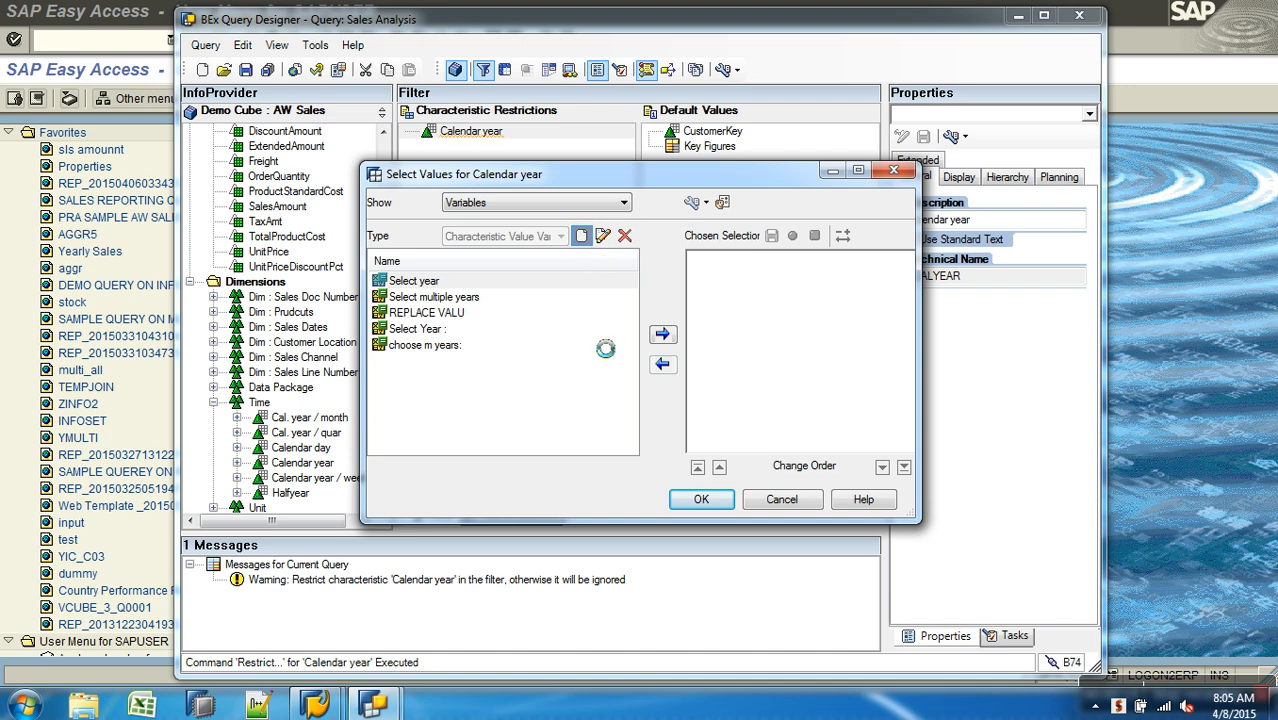
Describe the new Calendar year variable as "Choose Year :", with technical name ZBVAR_001 and Manual Input/Default Value processing.
drag(603, 241, 416, 240)
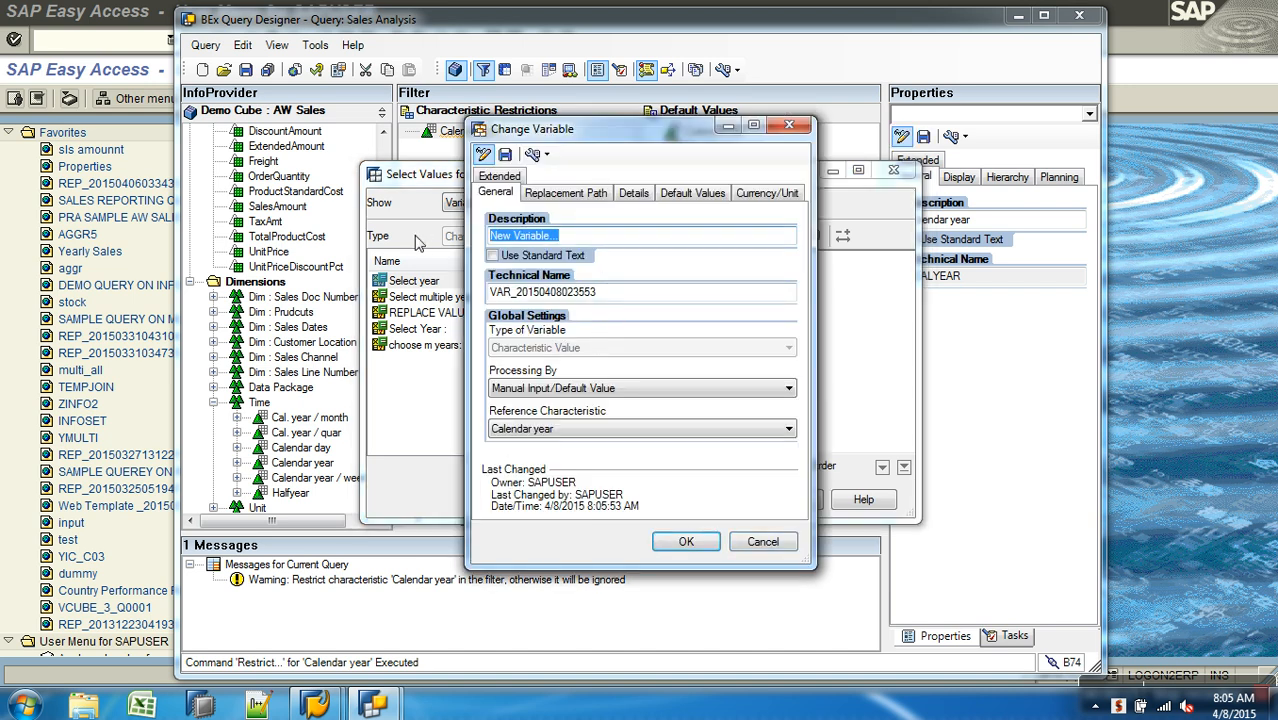
text(Choo)
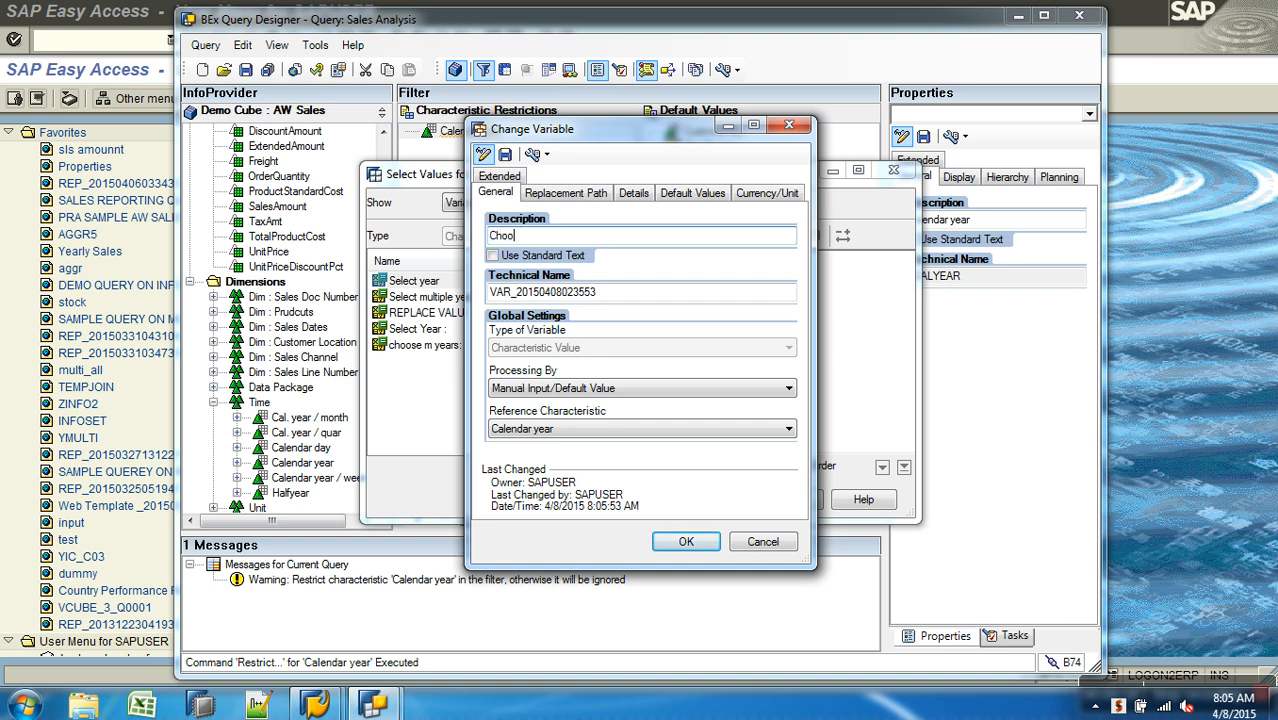
text(se Year :)
drag(638, 294, 444, 296)
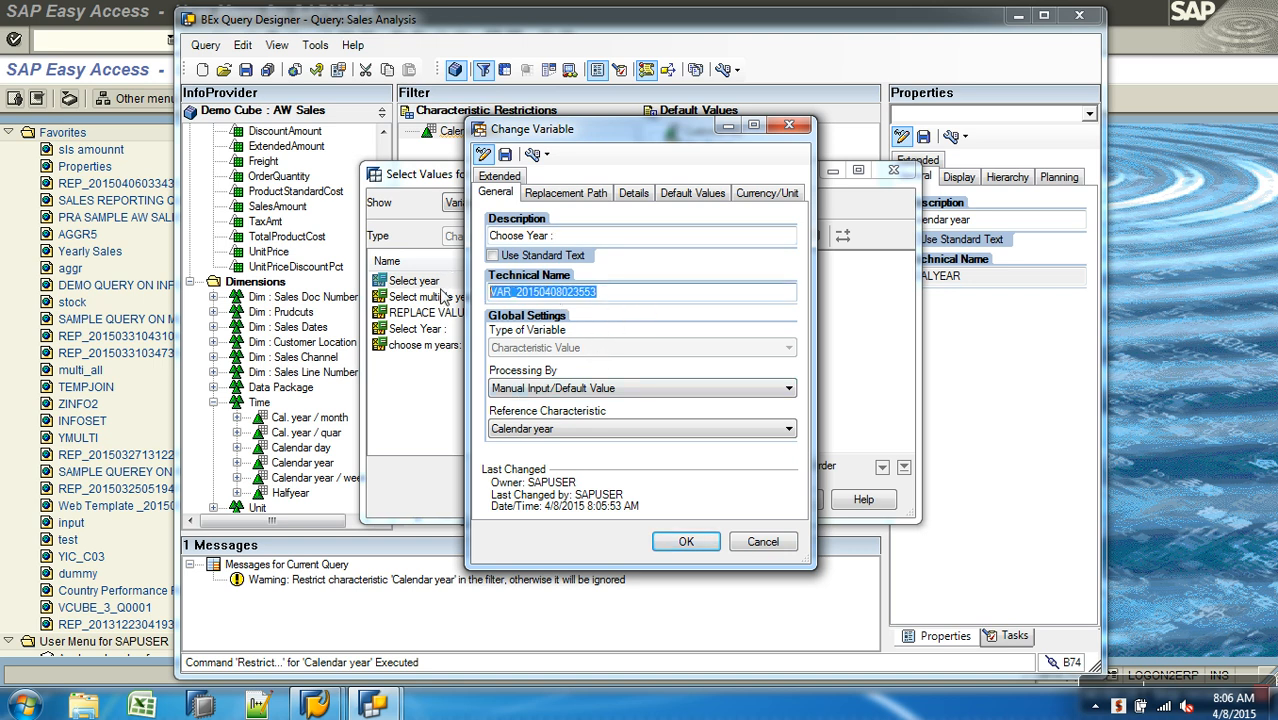
key(BackSpace)
text(Z)
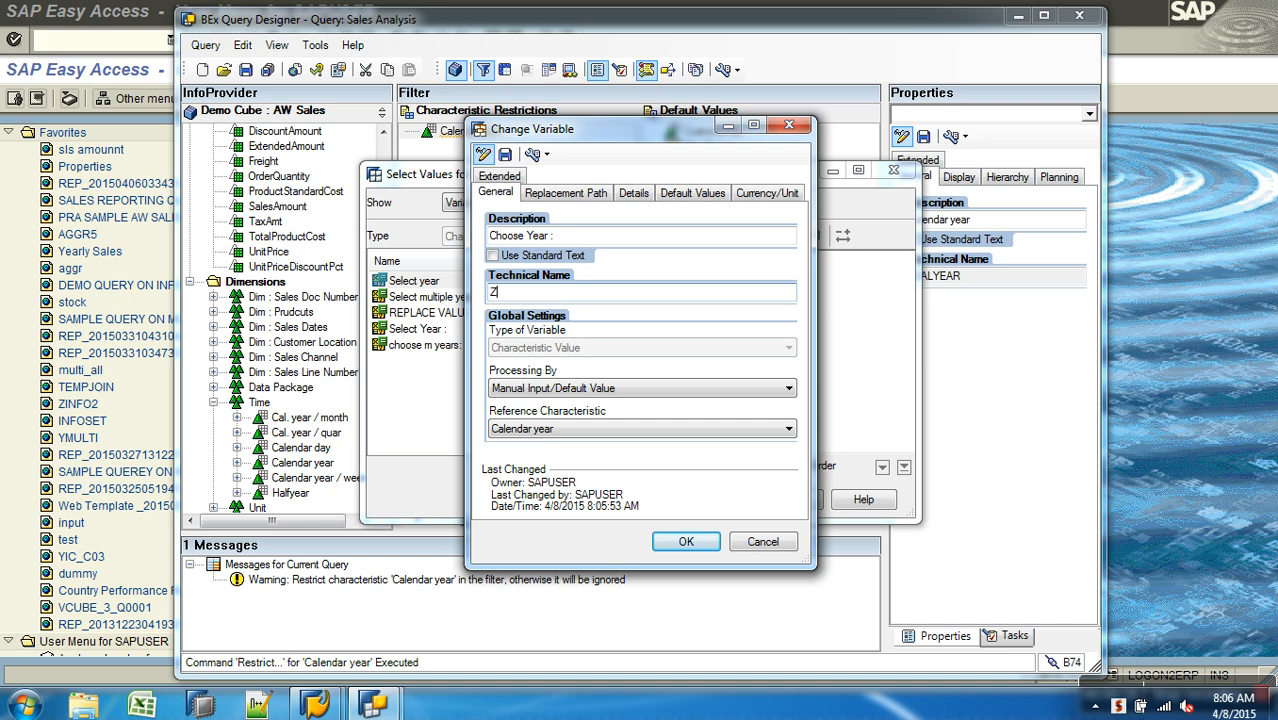
text(BVAR_001)
click(586, 389)
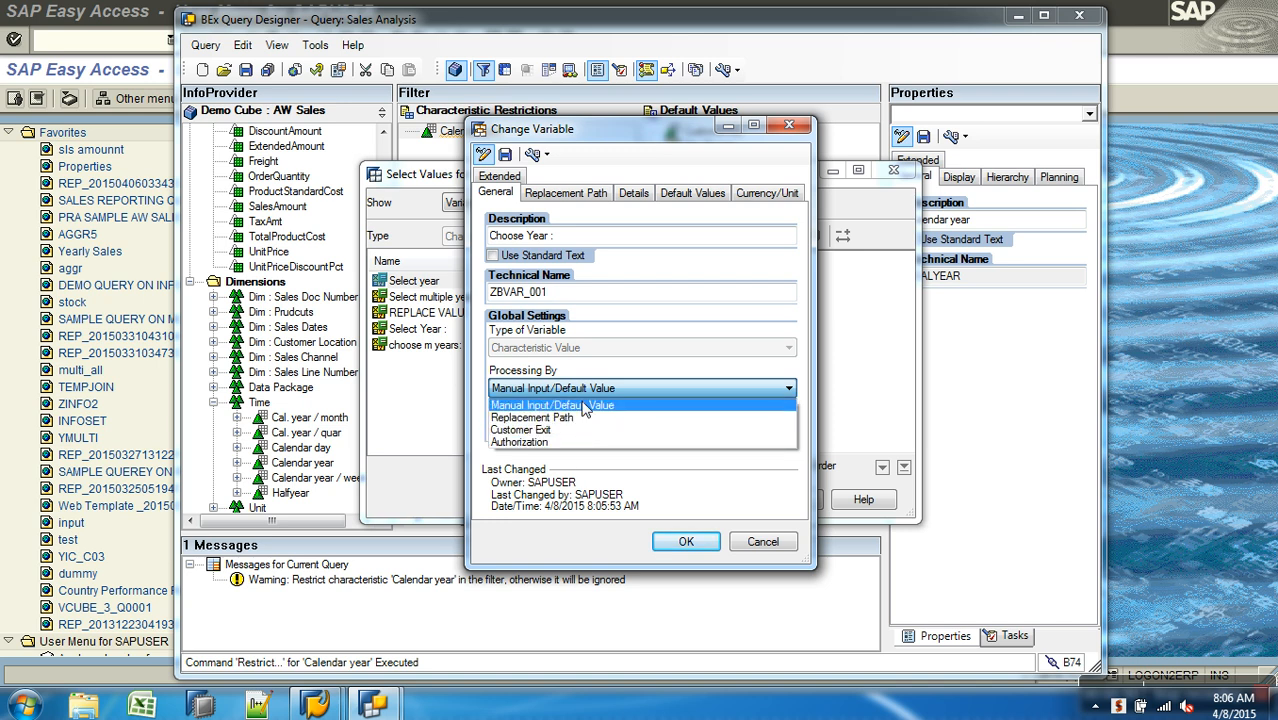
click(581, 405)
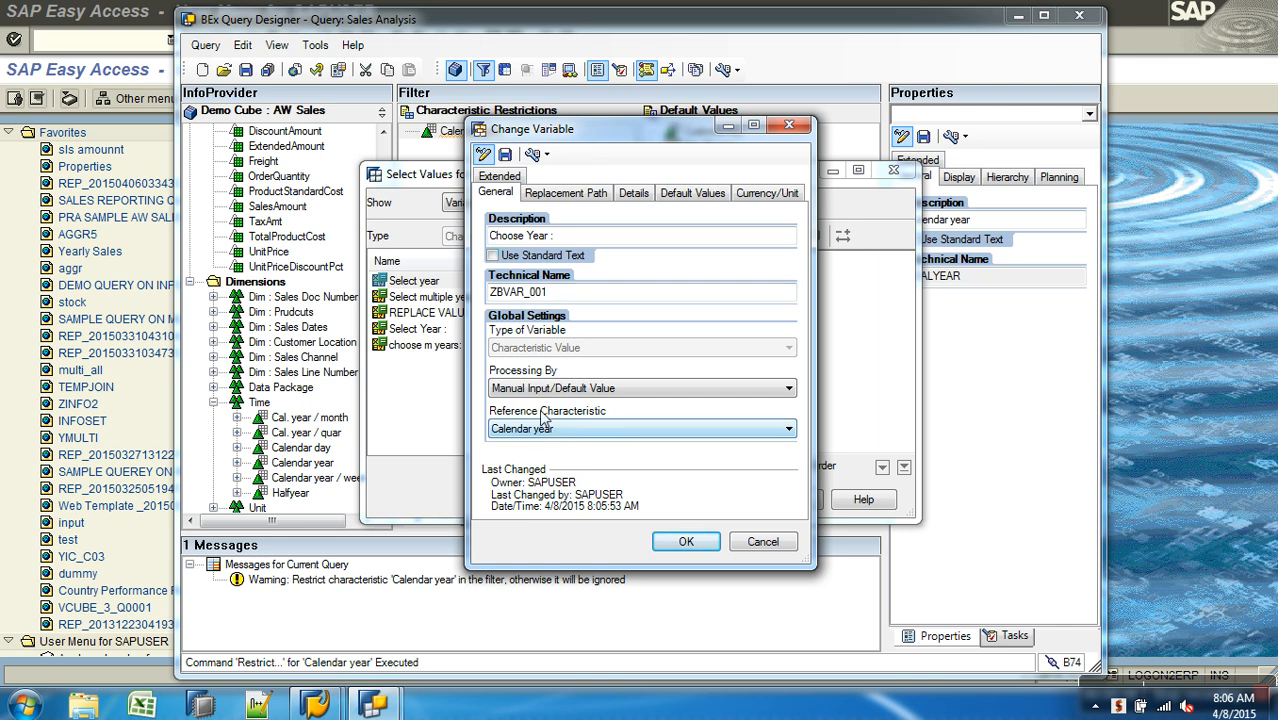
Set the variable to represent a Single value and make it "Mandatory, Initial Value not Allowed".
click(635, 195)
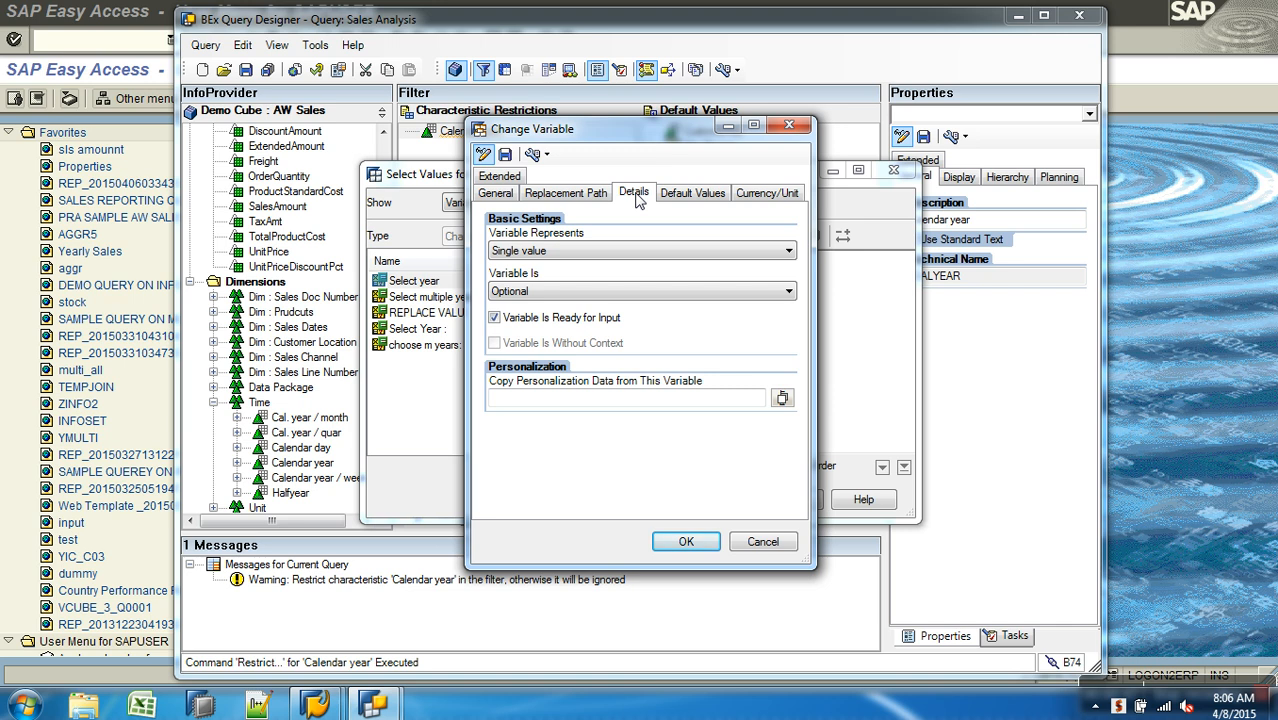
click(550, 251)
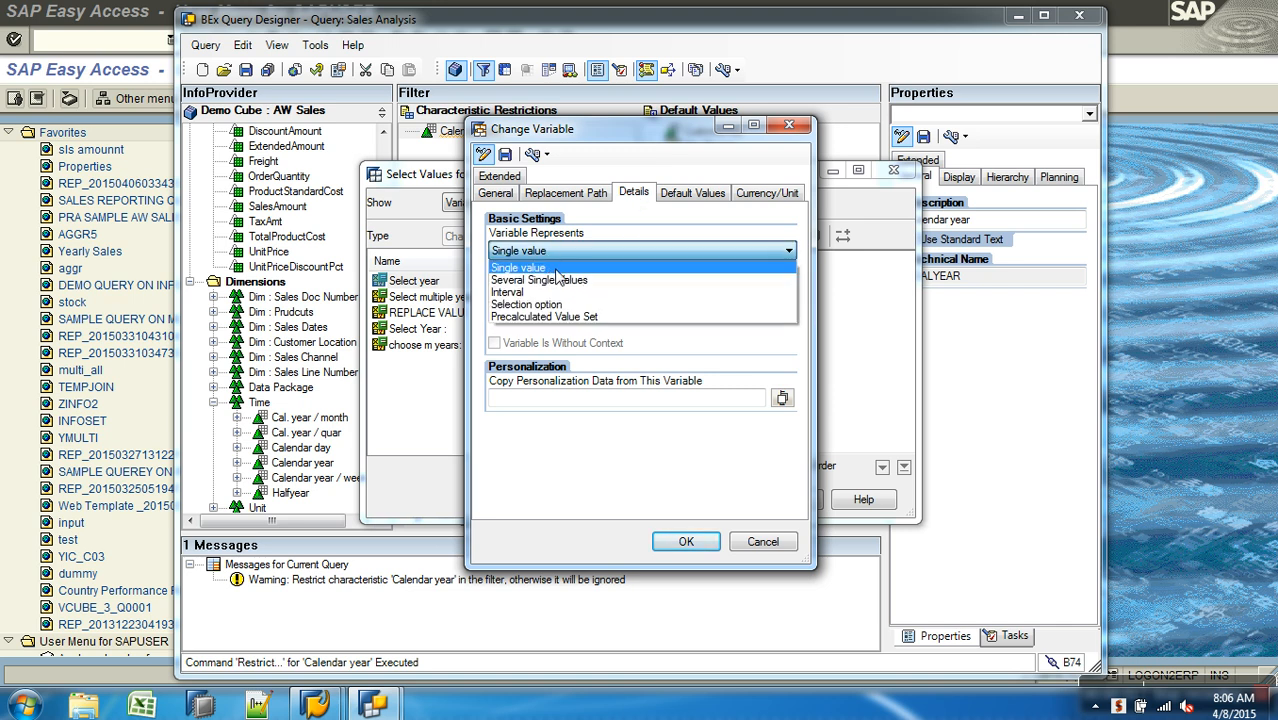
click(556, 268)
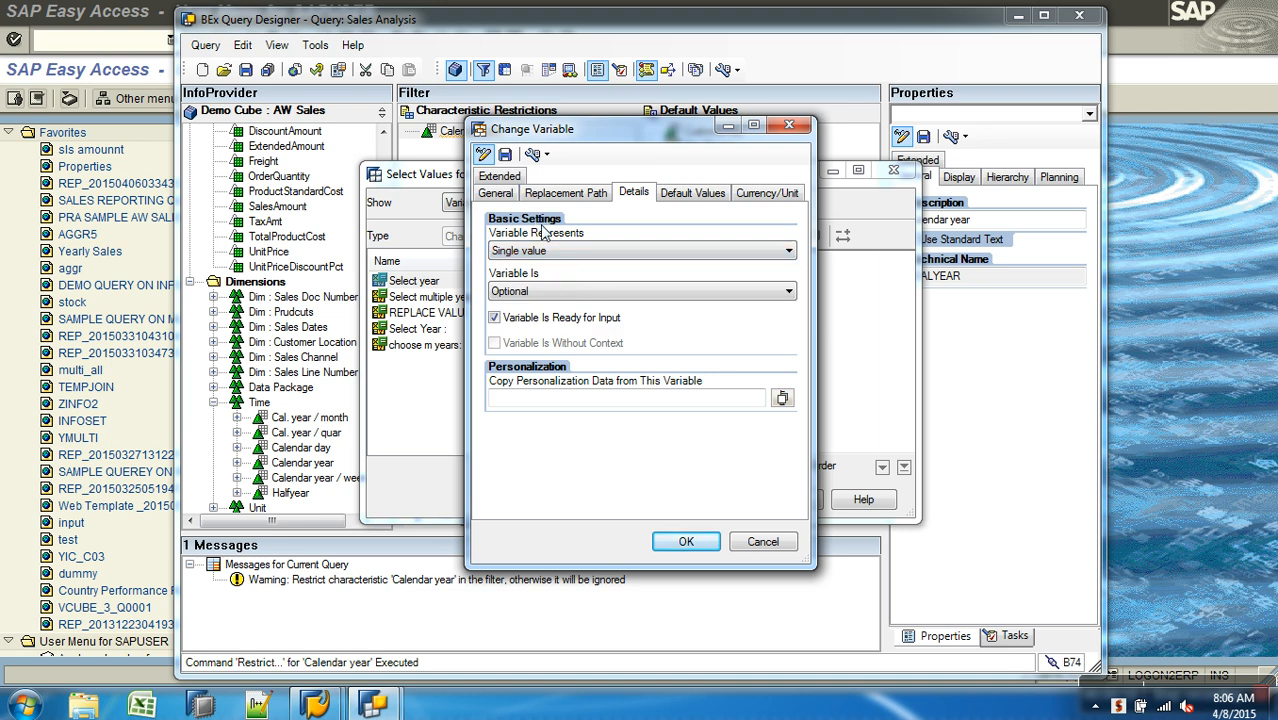
click(565, 251)
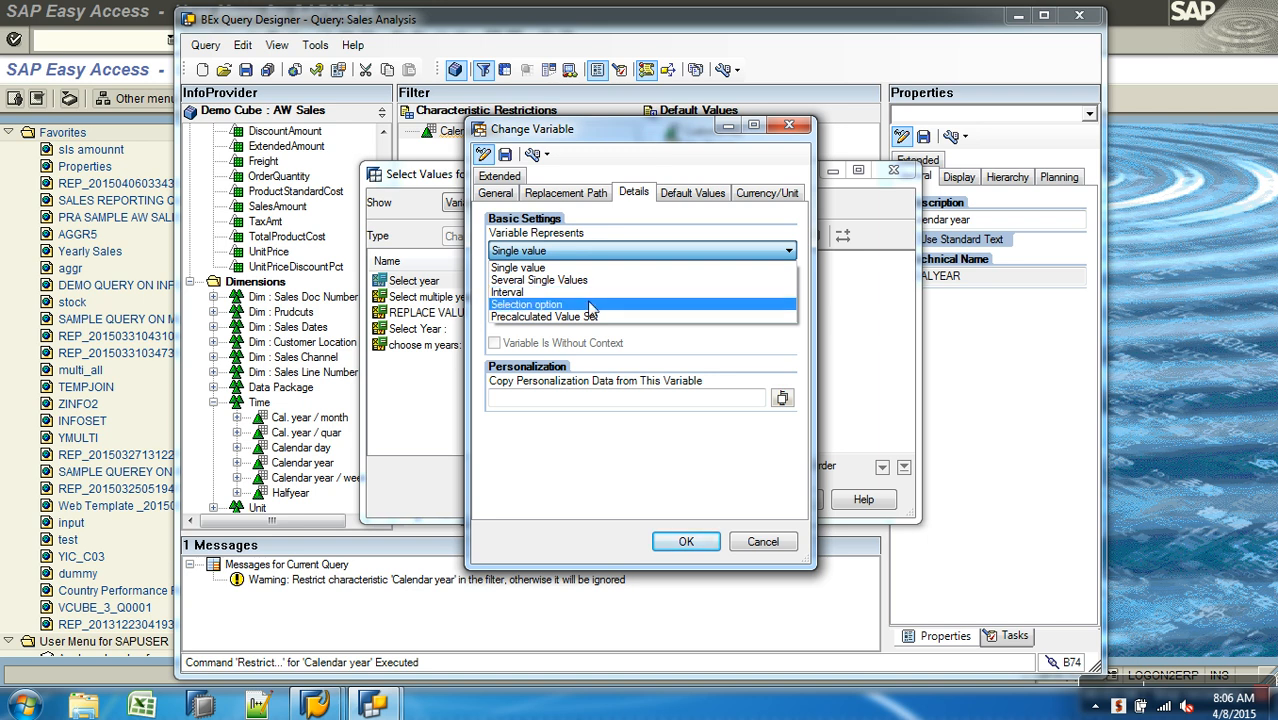
click(601, 226)
click(560, 297)
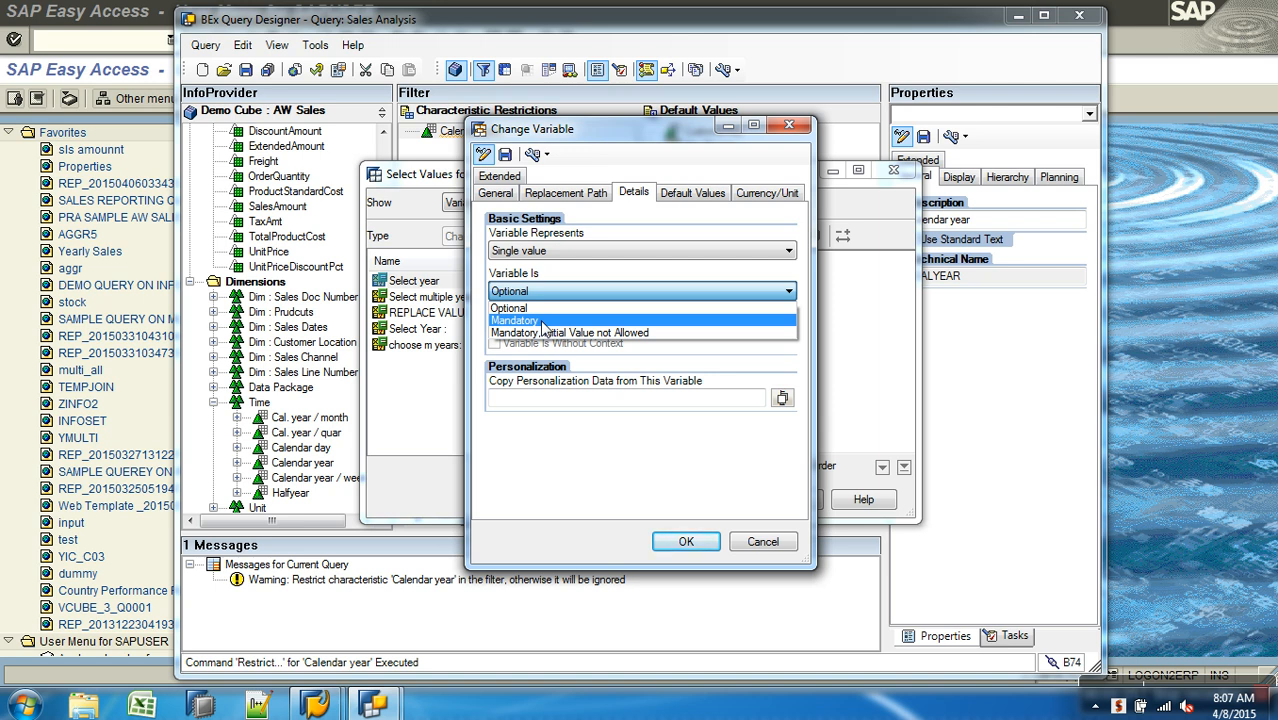
click(631, 333)
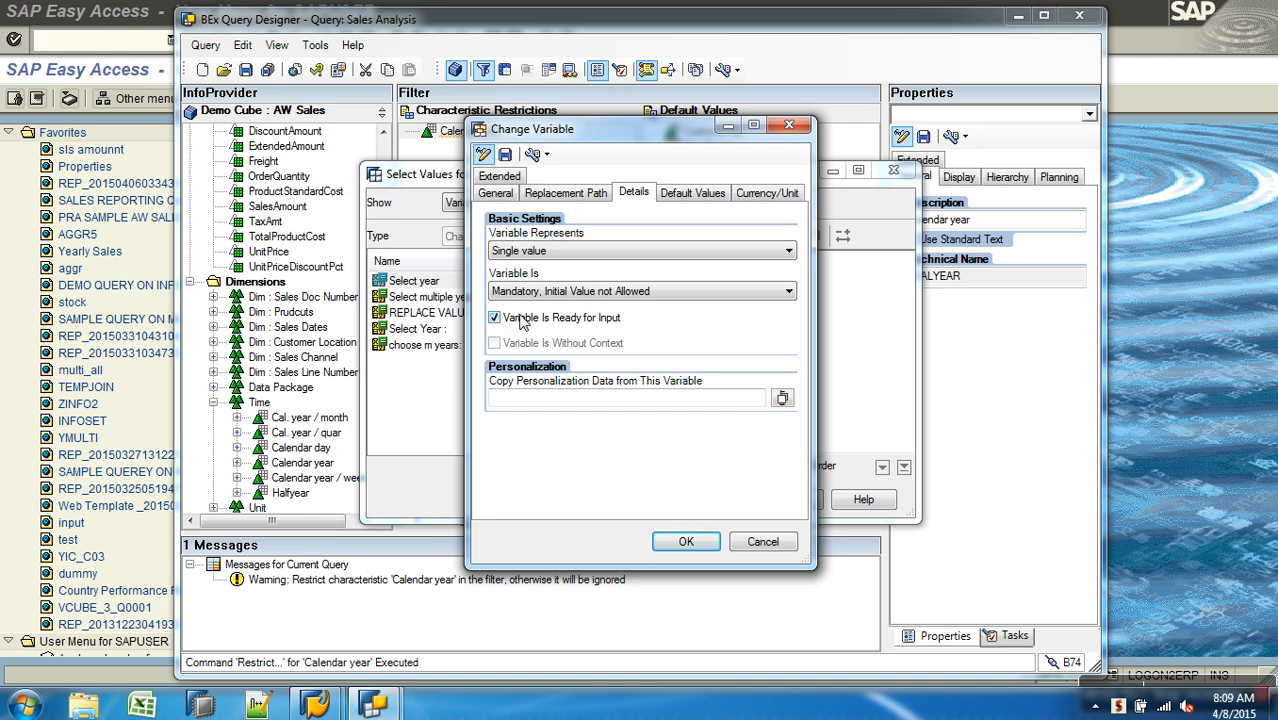
Save the Choose Year variable and close its definition.
click(505, 154)
click(655, 402)
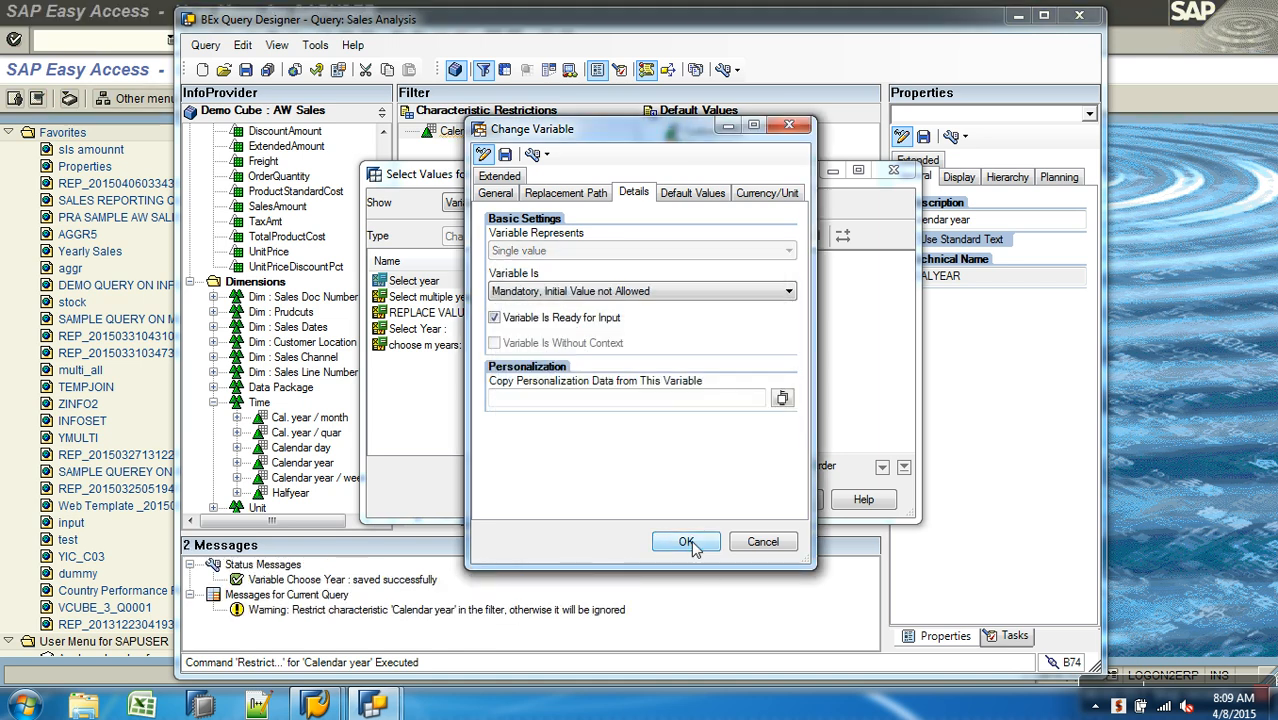
click(687, 542)
Restrict Calendar year with the ZBVAR_001 Choose Year variable, identified by its technical name, and save the Sales Analysis query.
click(467, 352)
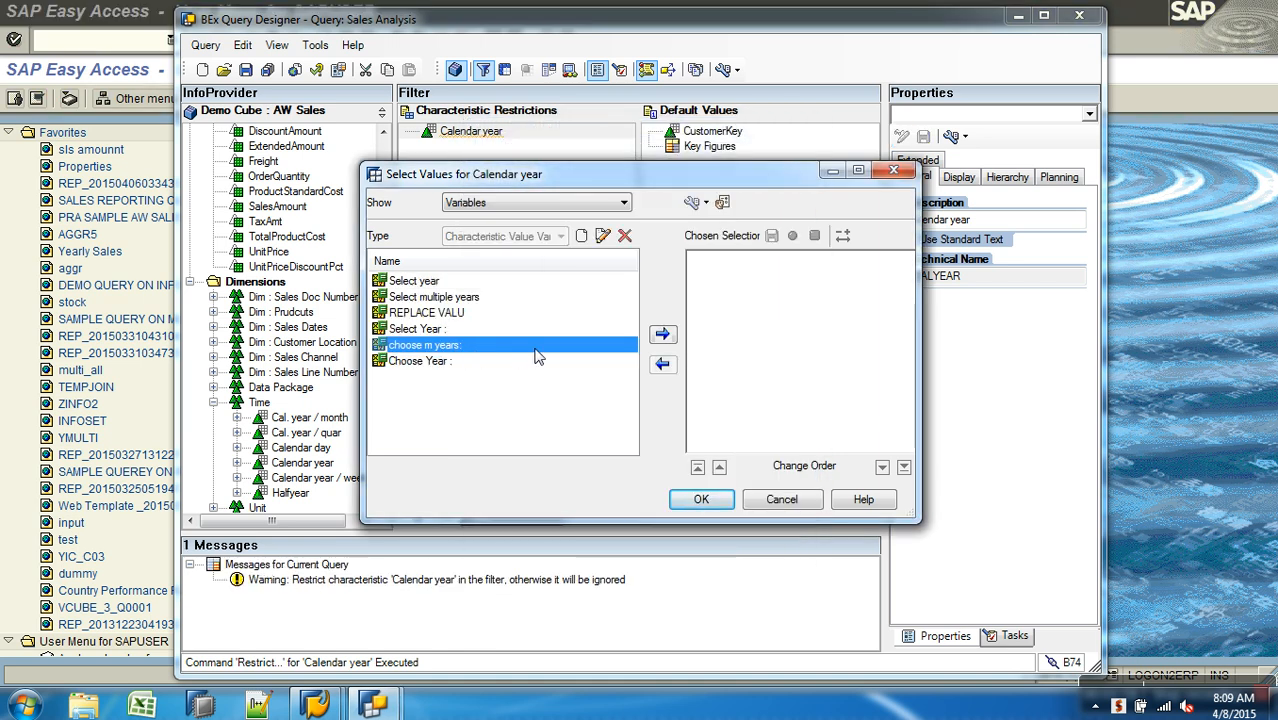
click(691, 202)
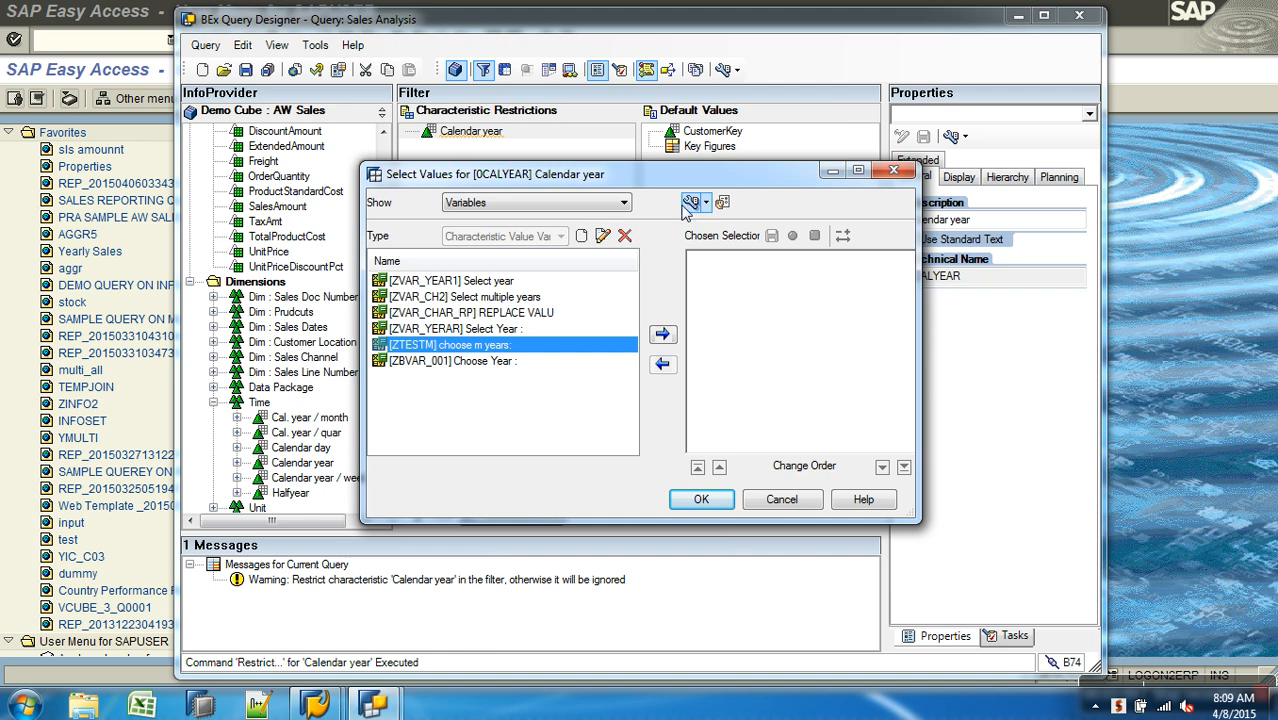
click(474, 362)
click(661, 334)
click(701, 499)
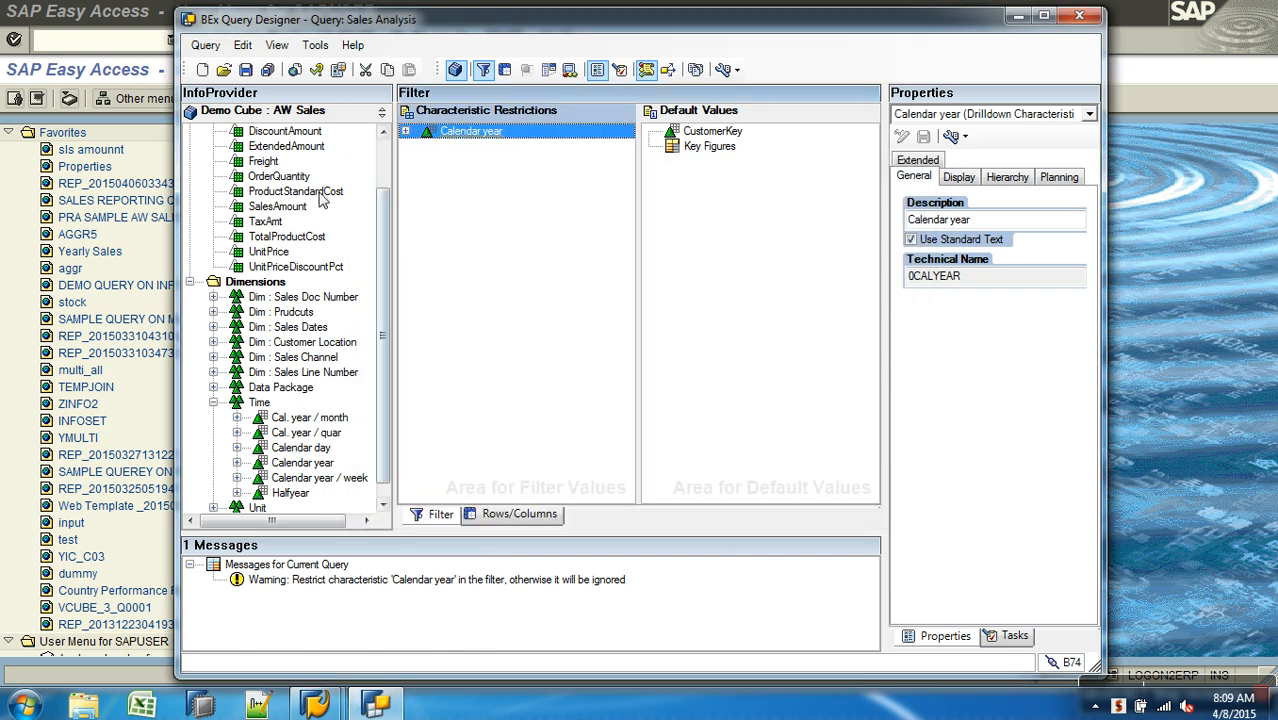
click(245, 69)
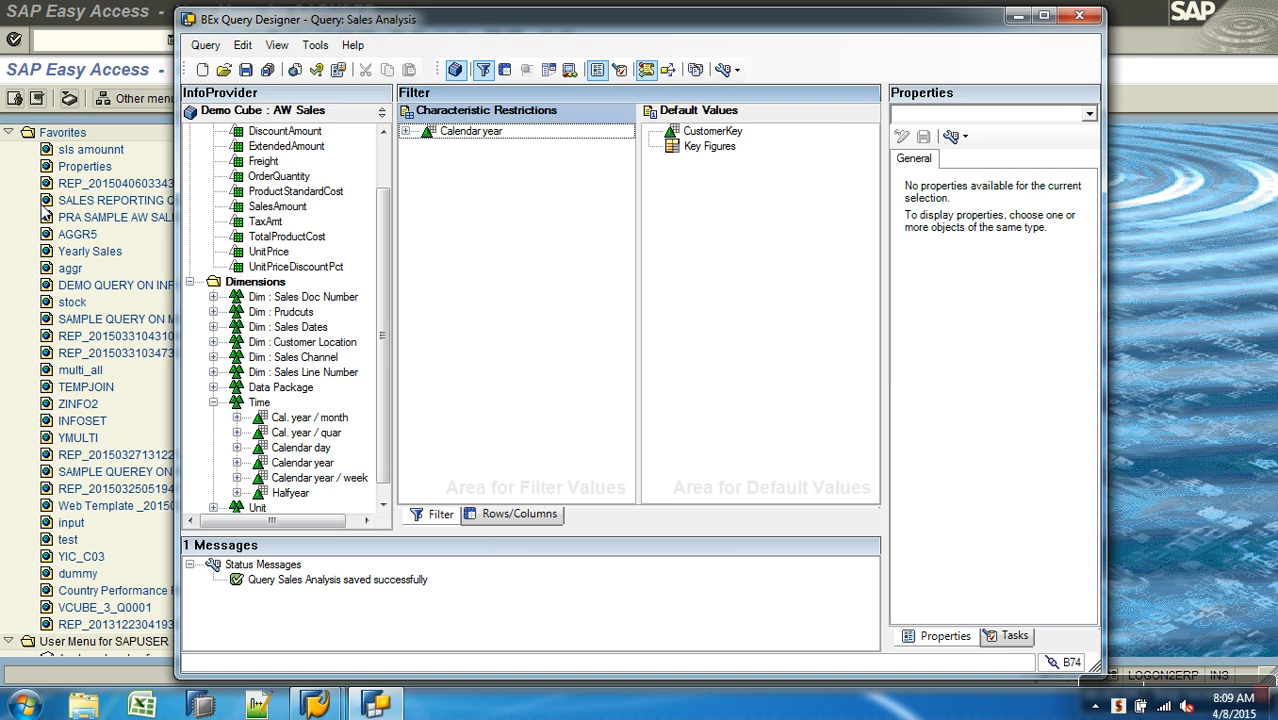
Switch to SAP Easy Access and start transaction RSRT.
click(112, 50)
text(rsrt)
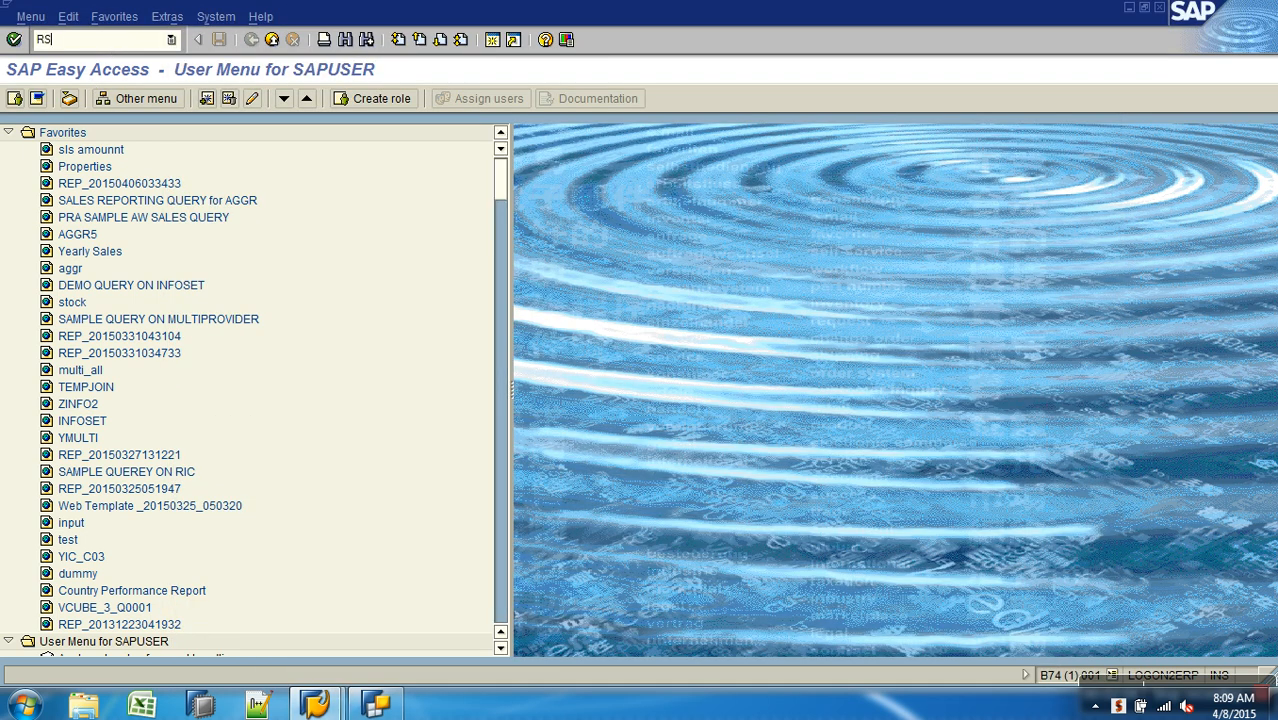
key(Return)
Execute query AWCSALES/AWSALES_B_Q0006 with the query display set to HTML.
click(201, 122)
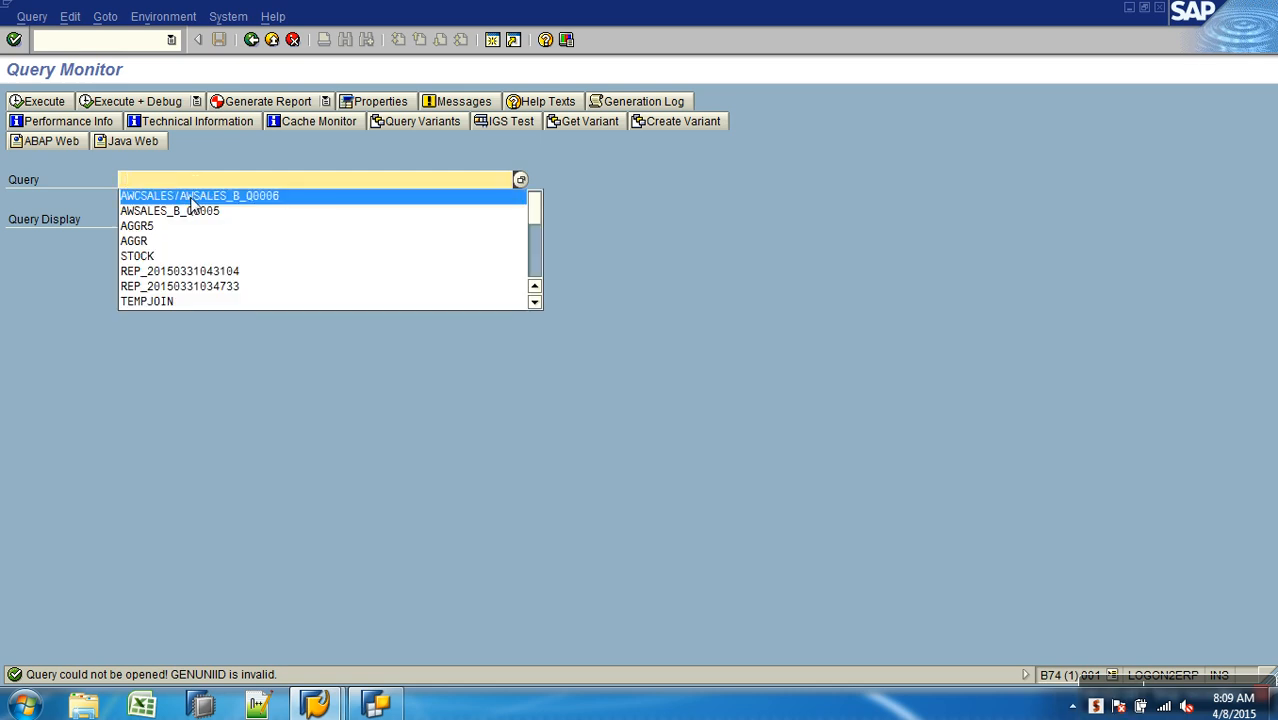
click(182, 198)
click(177, 219)
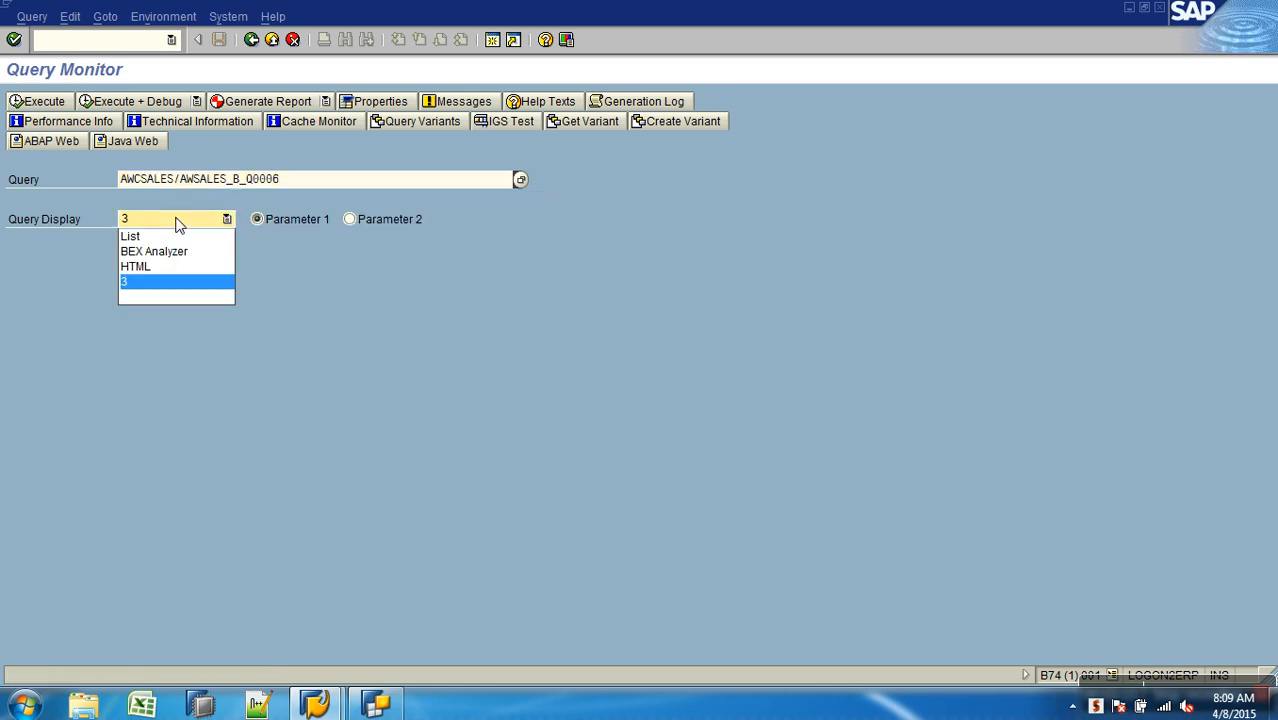
click(140, 267)
click(36, 102)
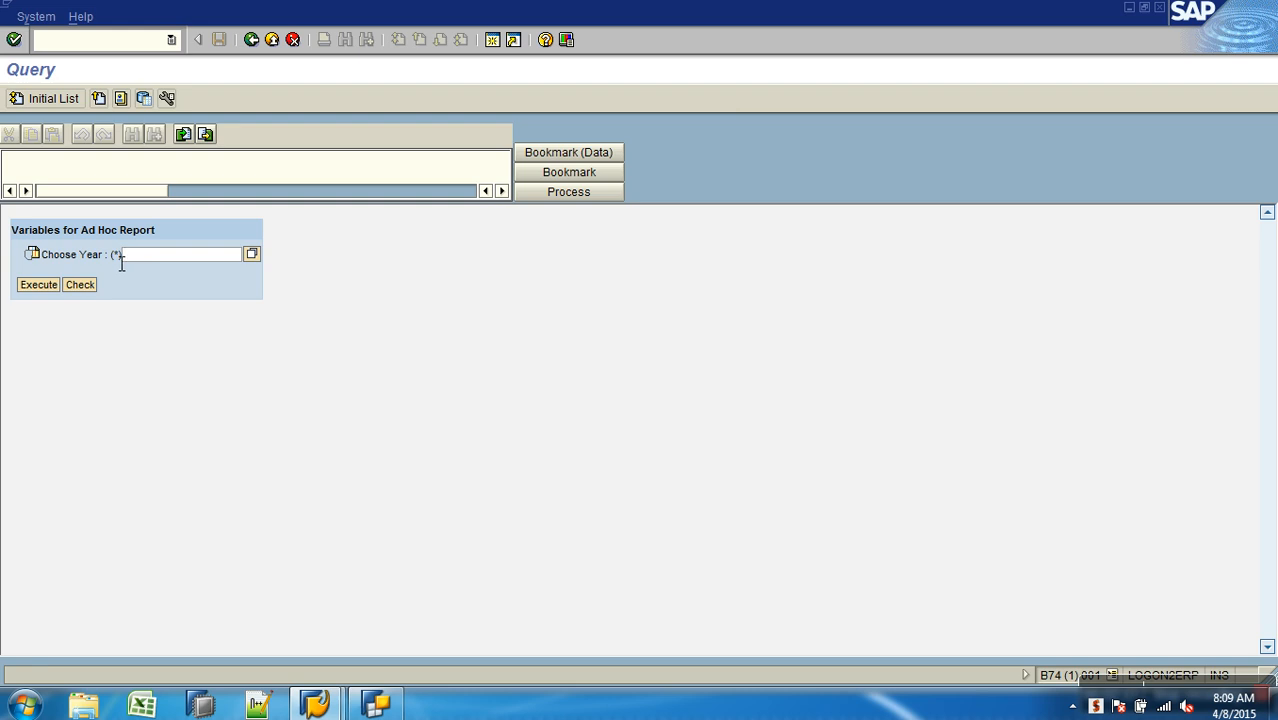
Try to execute the report without specifying a year for the Choose Year variable.
click(39, 287)
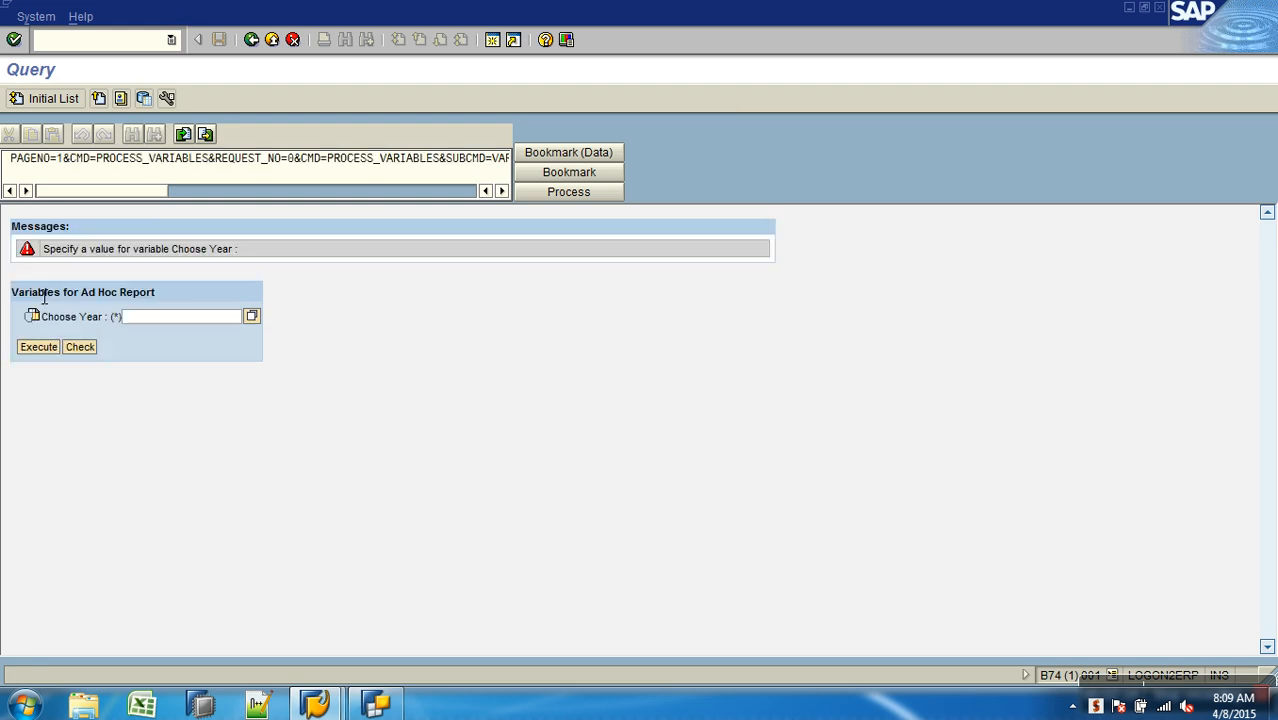
click(140, 320)
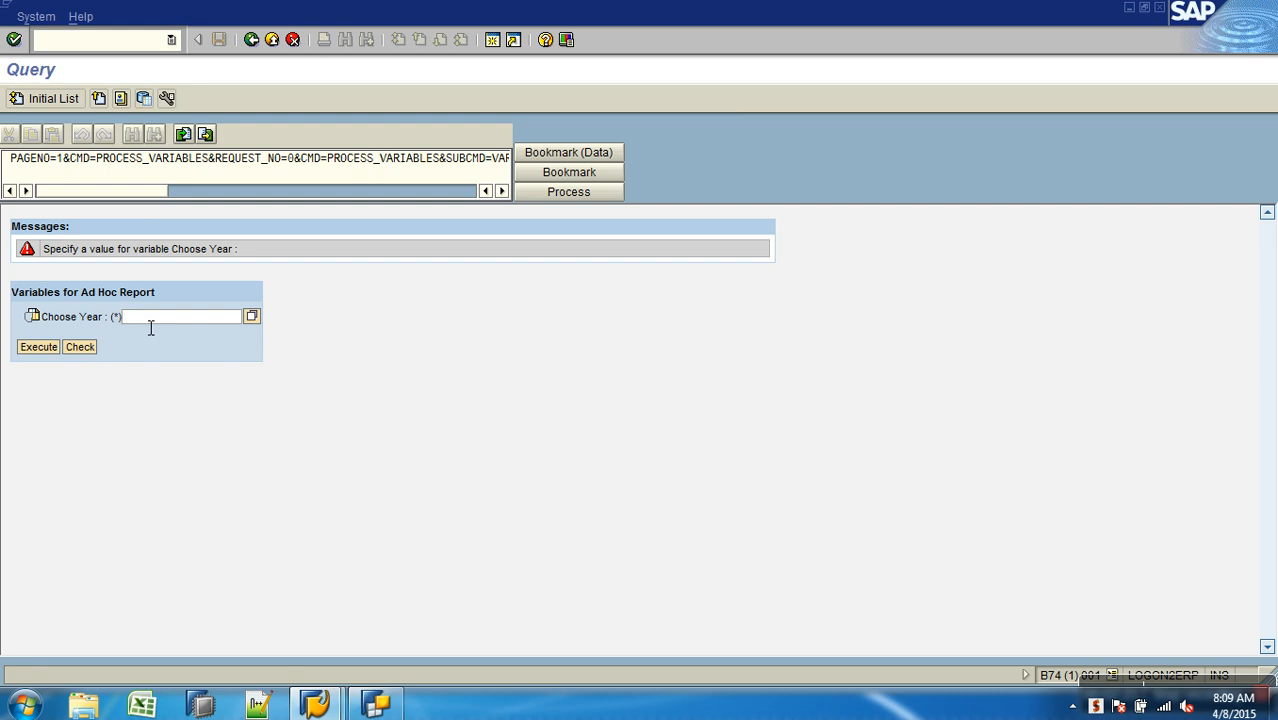
click(46, 350)
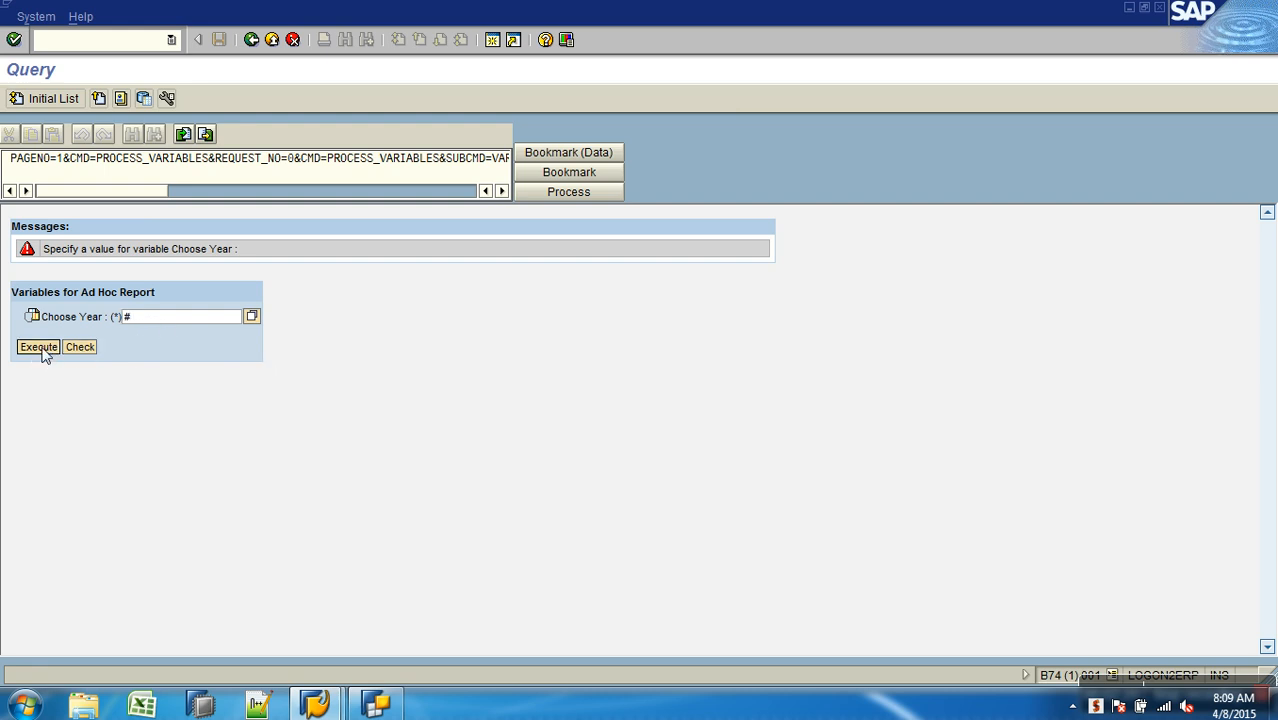
click(50, 351)
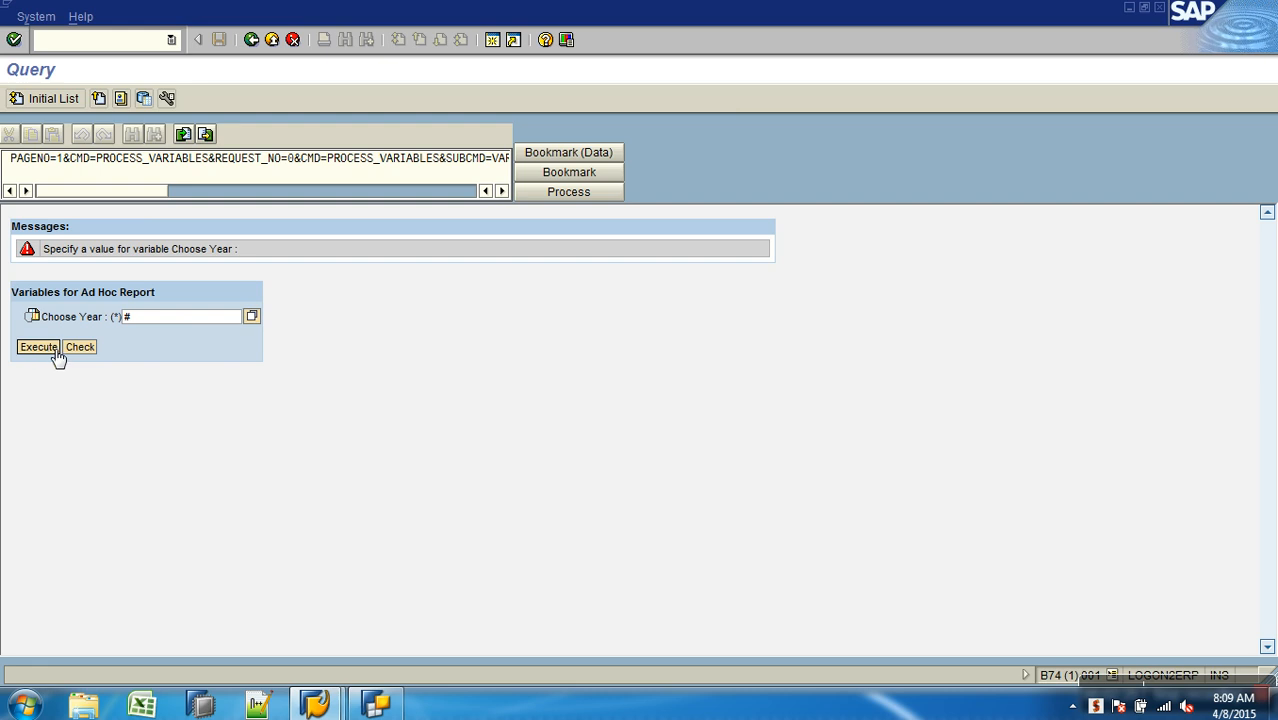
Set the Choose Year variable to 2014 and execute the report.
drag(183, 325, 63, 325)
key(BackSpace)
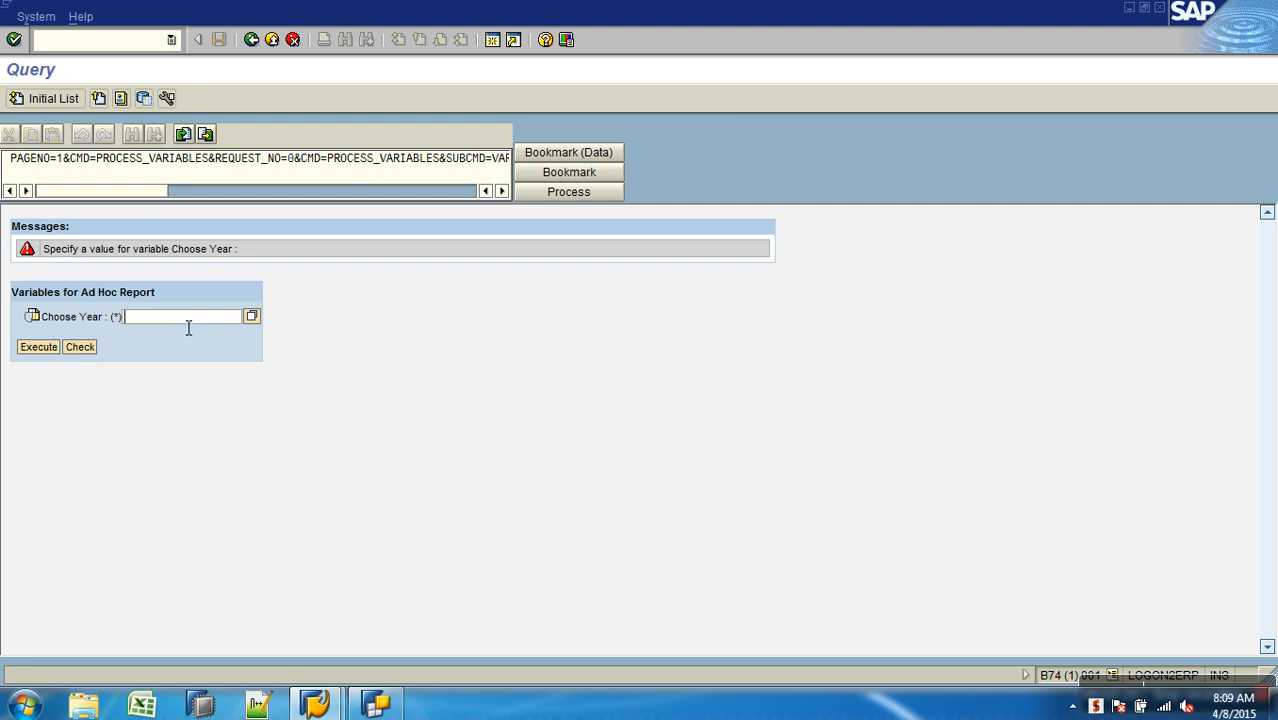
text(2014)
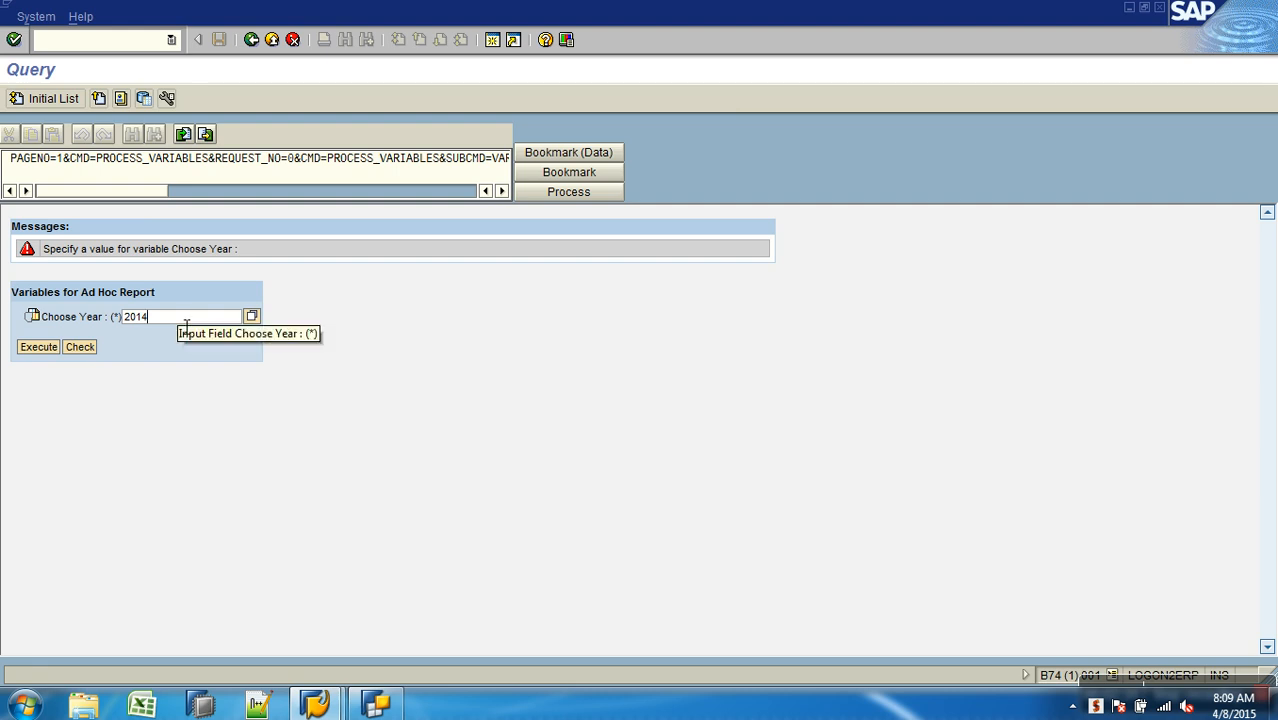
click(376, 705)
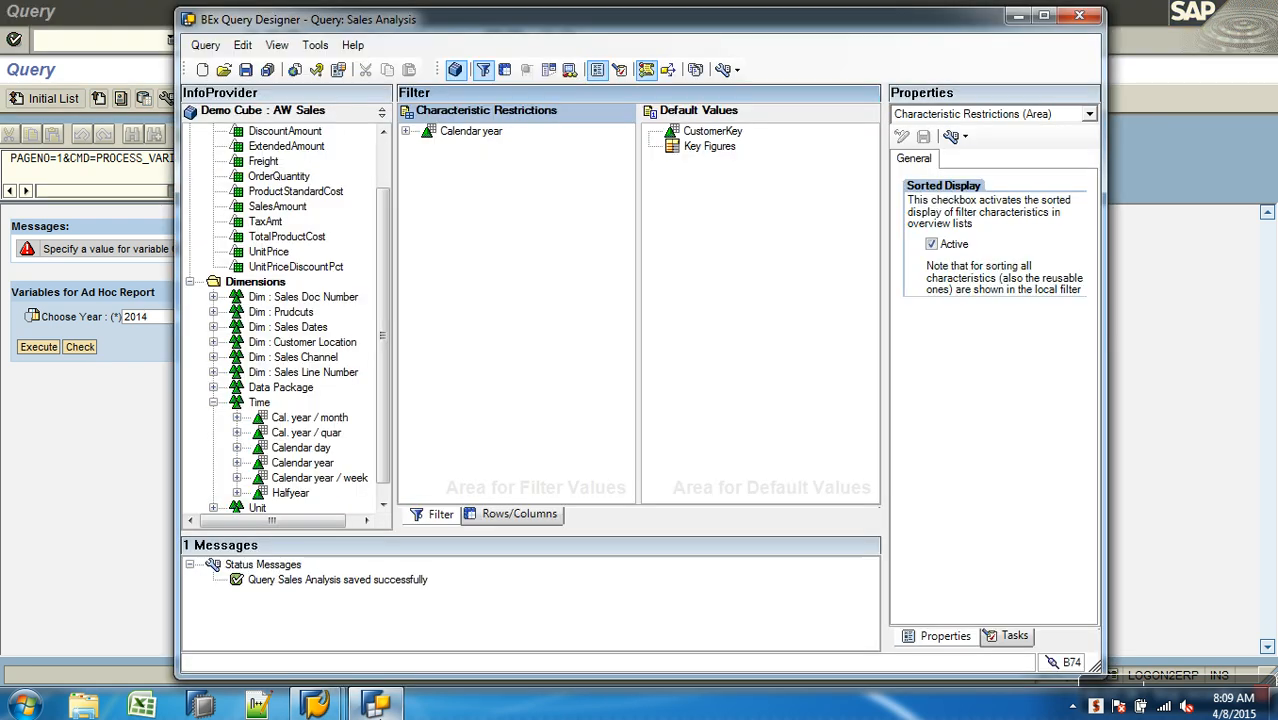
click(27, 568)
click(40, 348)
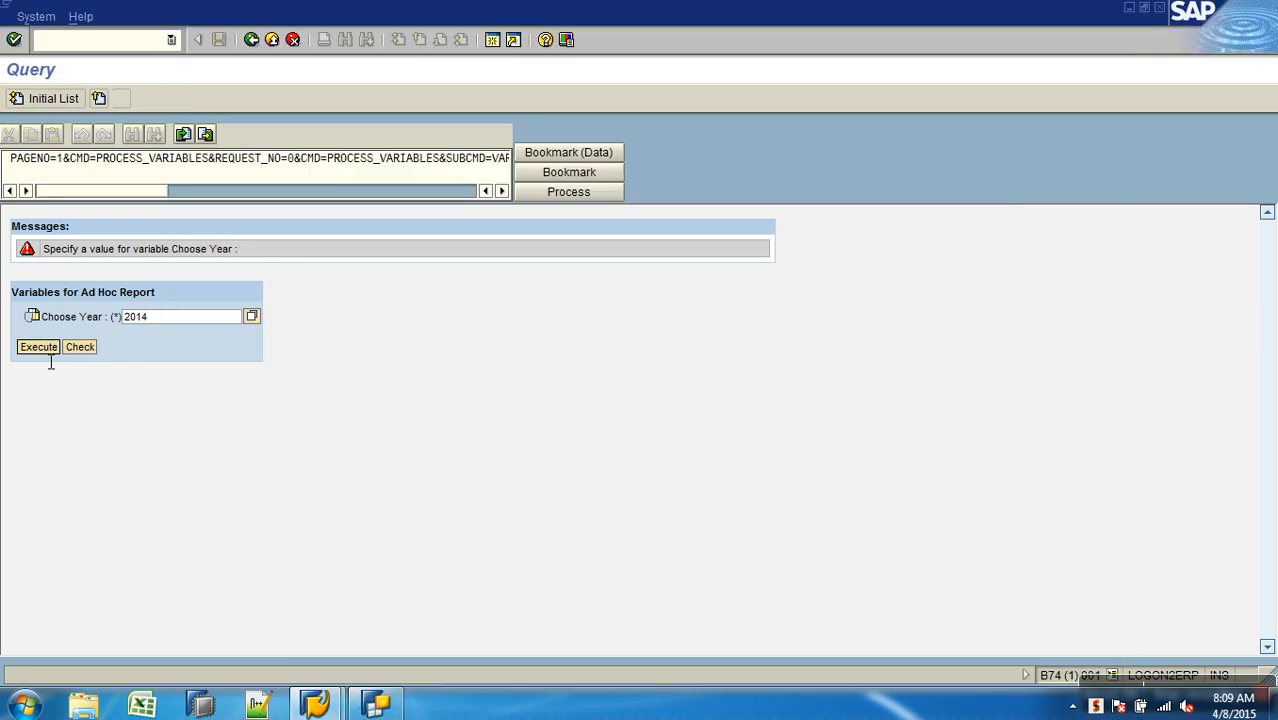
Switch to BEx Query Designer and delete the Choose Year variable from the Calendar year characteristic restriction.
click(376, 705)
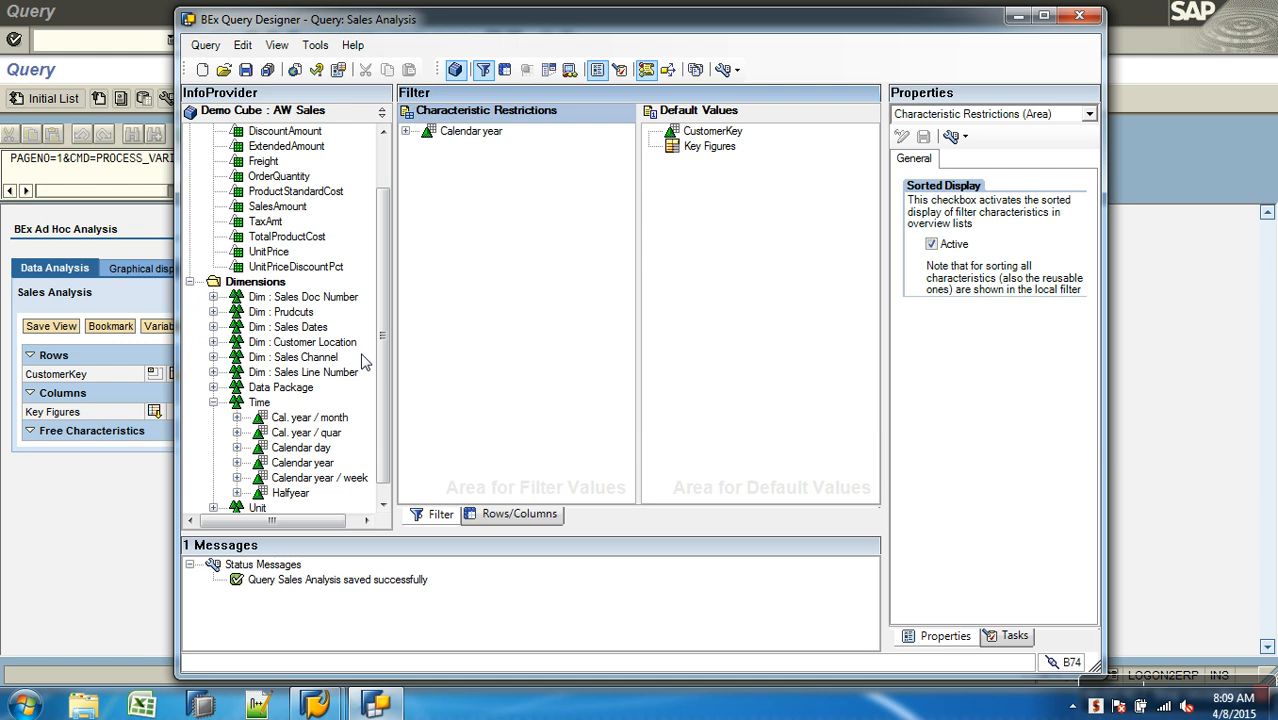
click(407, 135)
click(466, 147)
key(Delete)
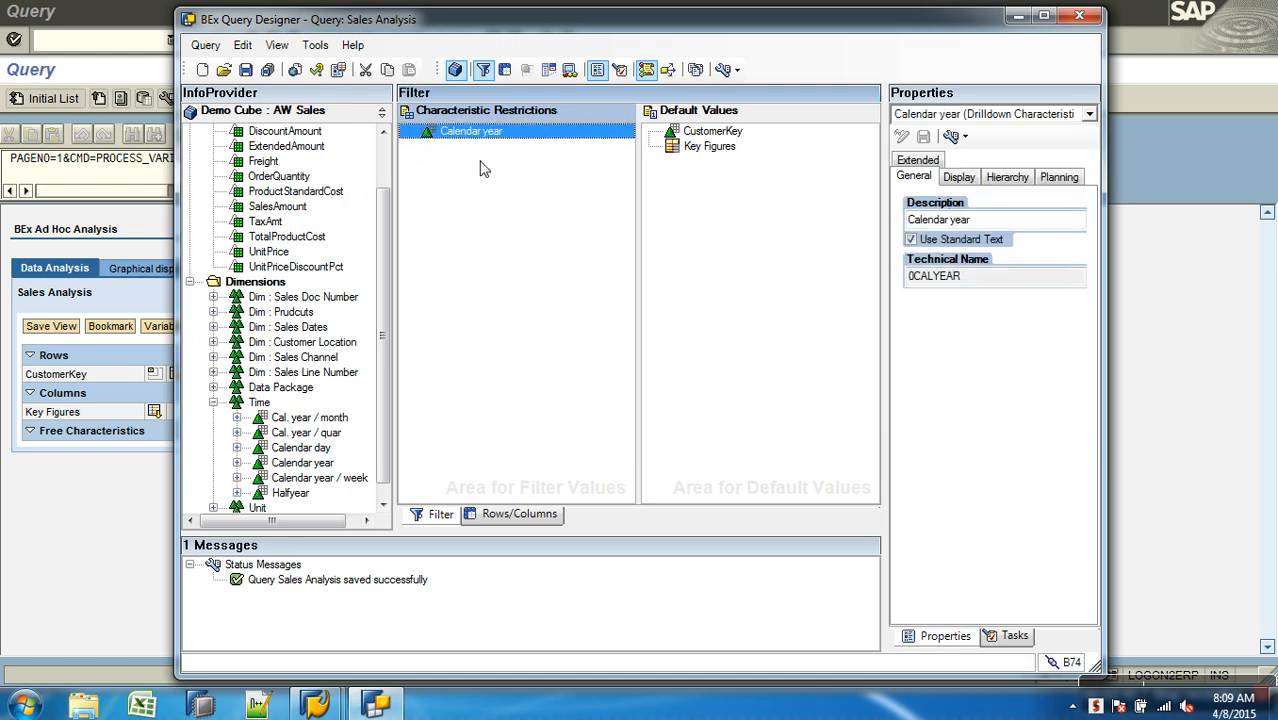
Create a characteristic value variable for Calendar year with description "m YEARS:" and technical name ZBVAR_002.
right_click(490, 147)
click(515, 149)
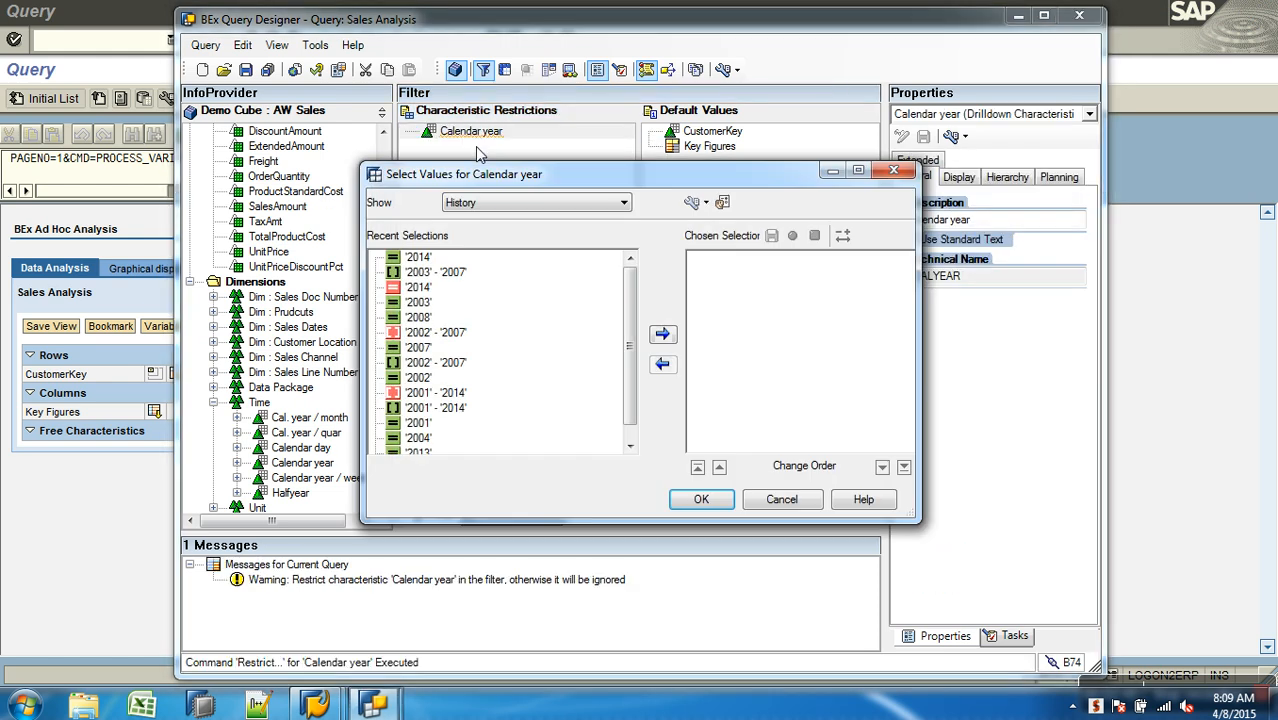
click(557, 203)
click(470, 266)
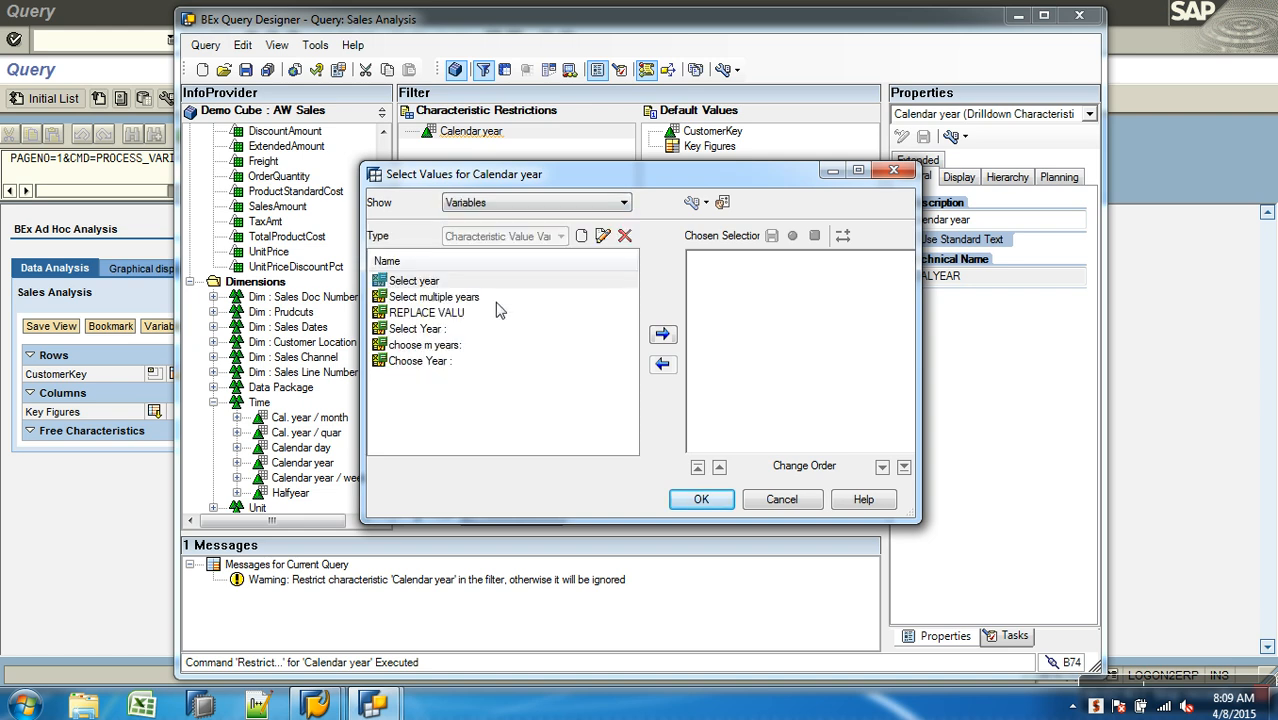
click(582, 238)
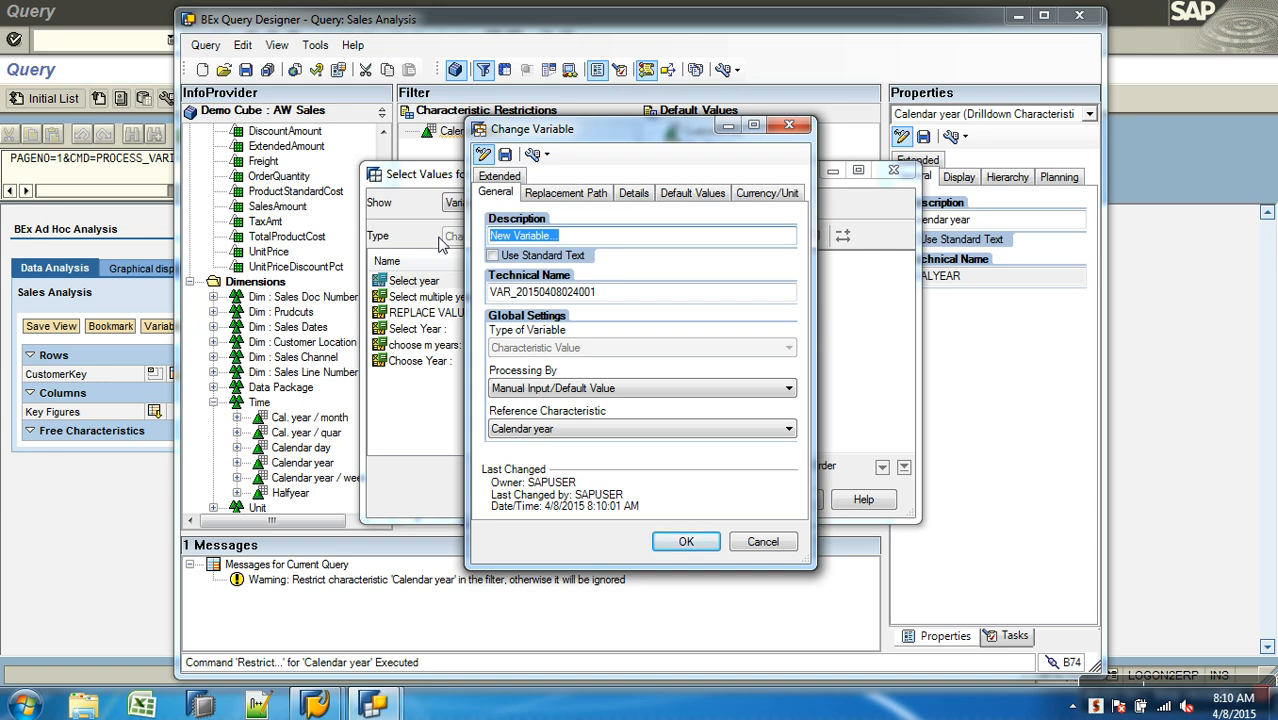
text(m)
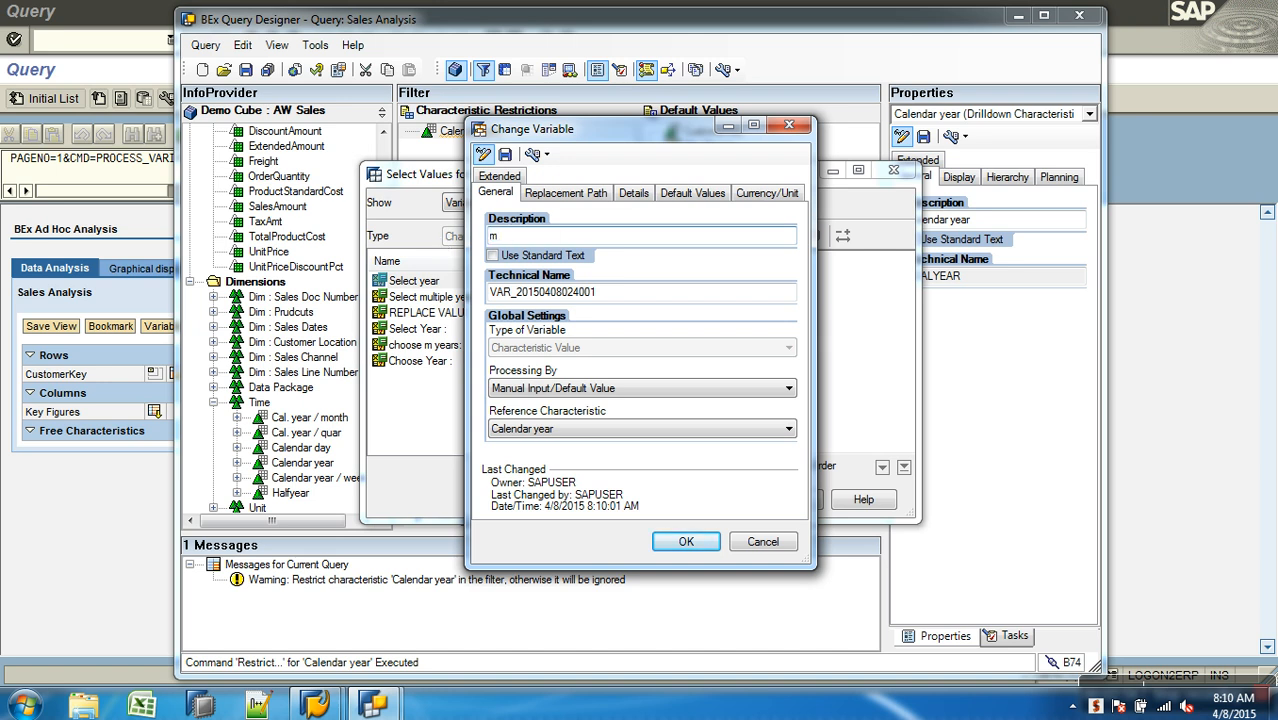
text( YEARS:)
double_click(628, 292)
text(ZBVAR_002)
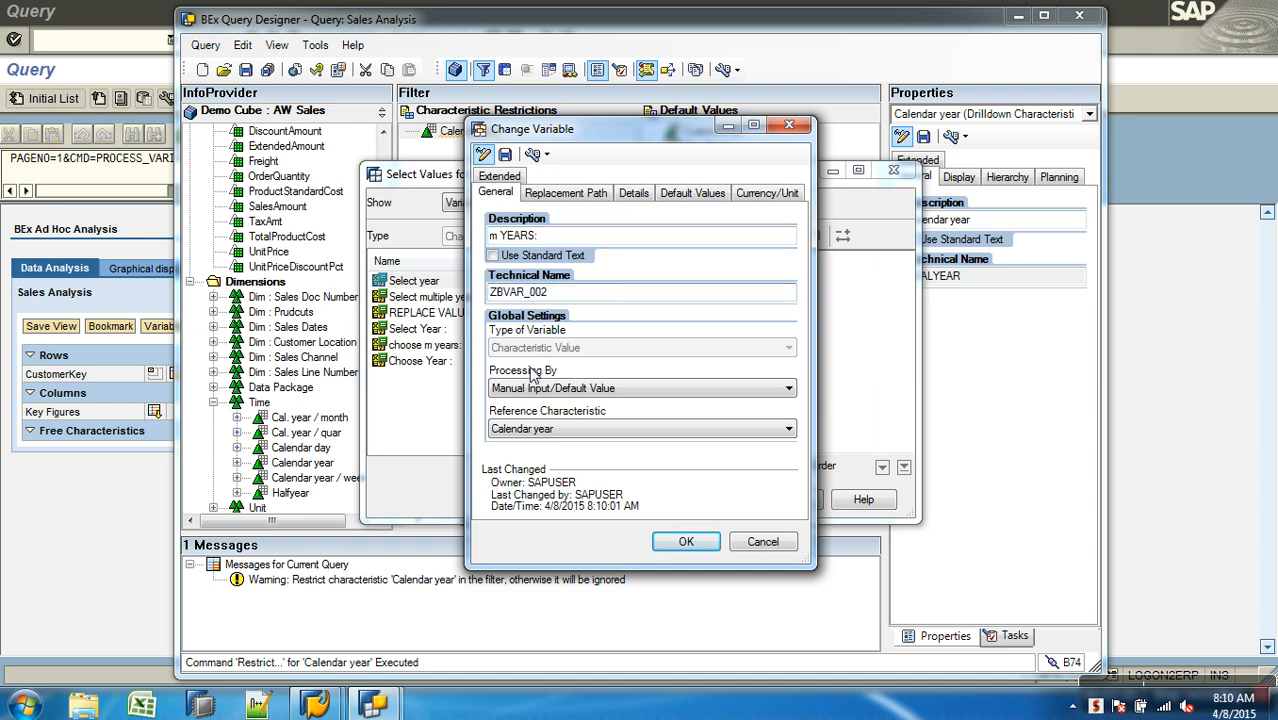
Make the new variable represent Several Single Values and save it as ZBVAR_002.
click(633, 193)
click(583, 250)
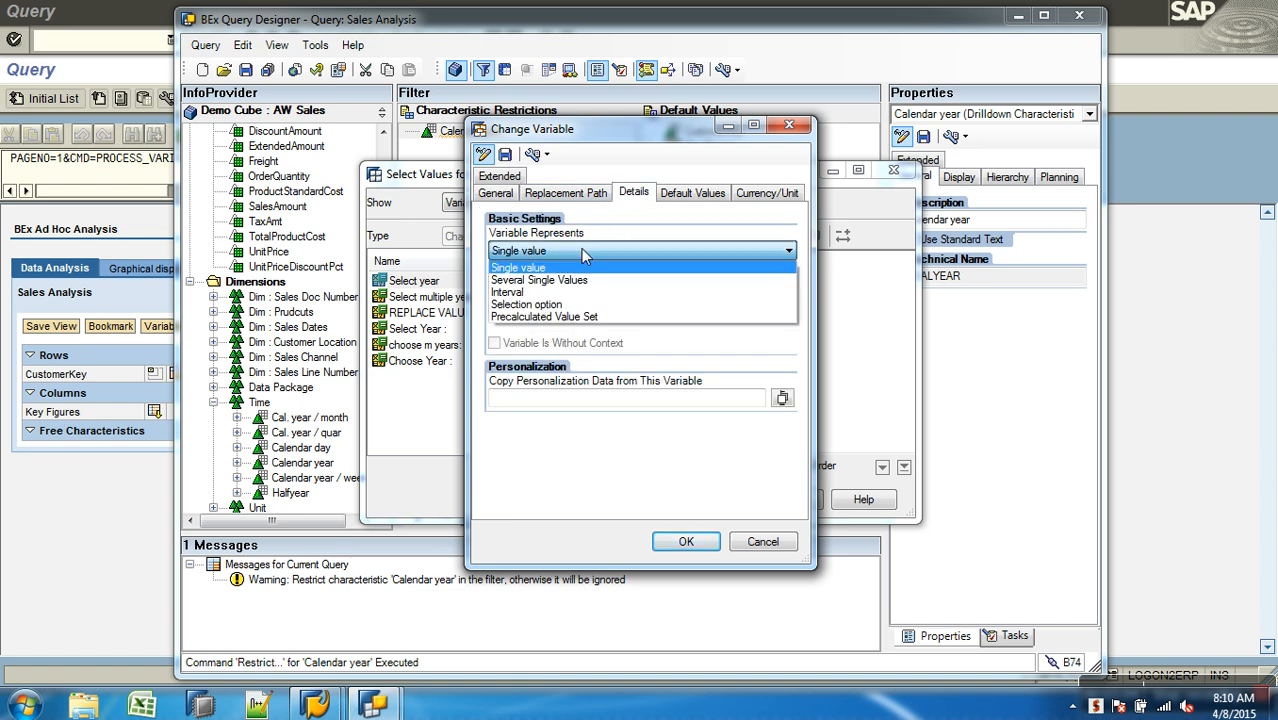
click(528, 282)
click(505, 154)
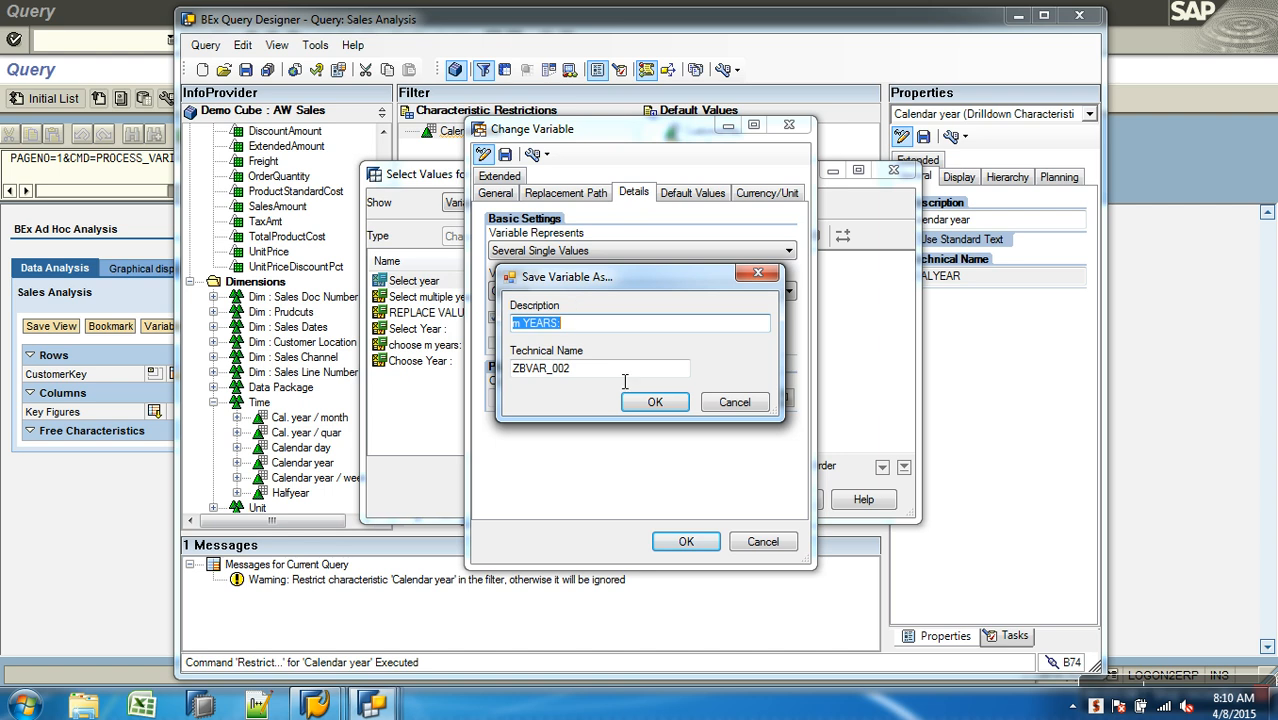
click(684, 540)
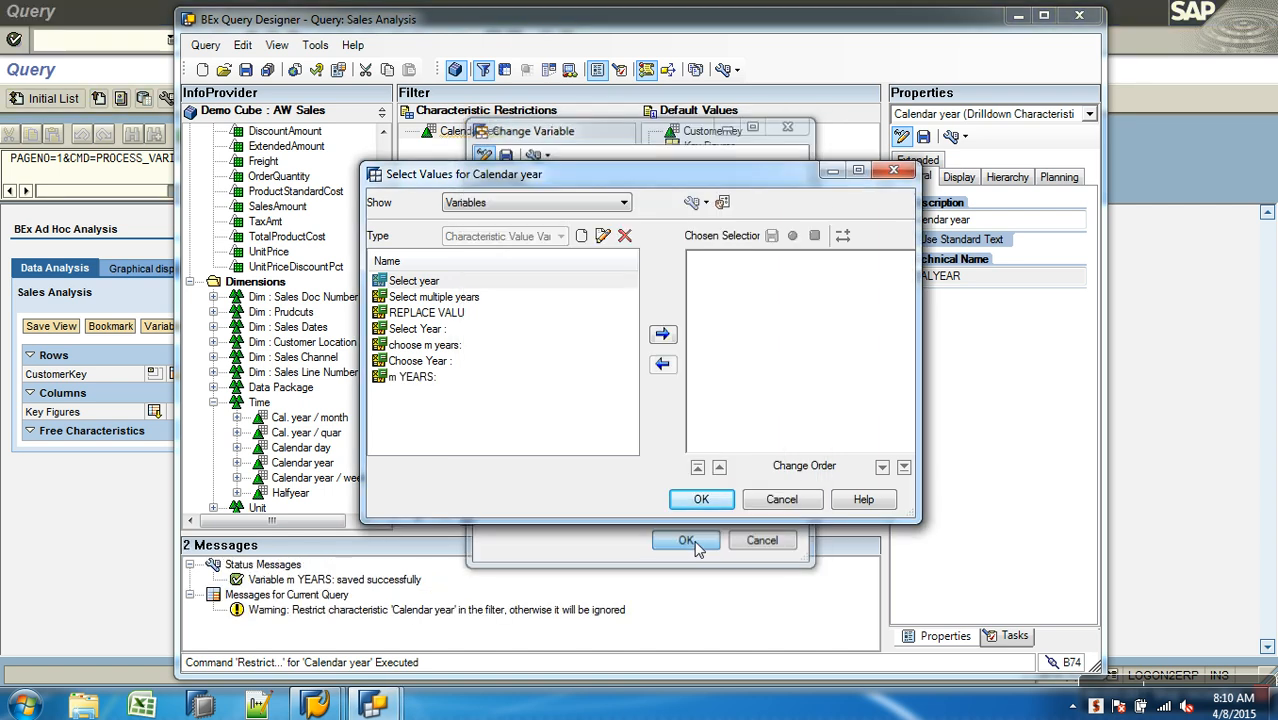
Restrict Calendar year with the m YEARS: variable and save the Sales Analysis query.
click(430, 385)
click(662, 336)
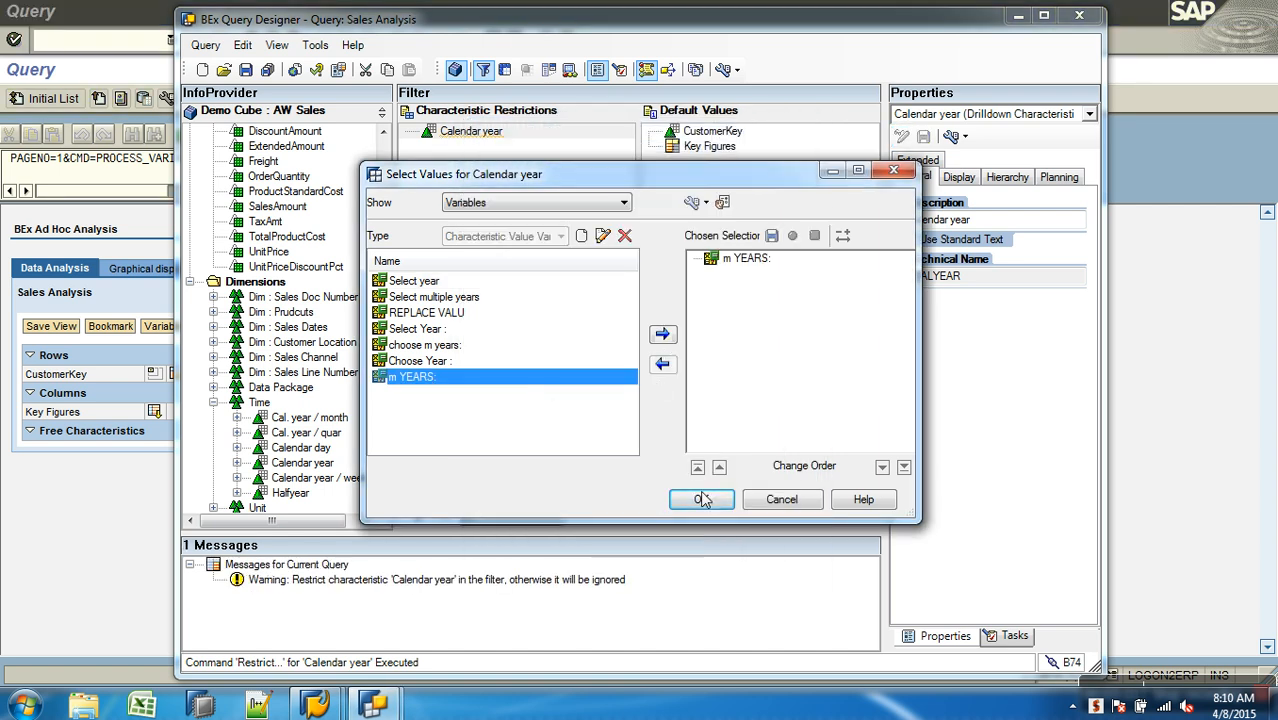
click(701, 499)
click(245, 70)
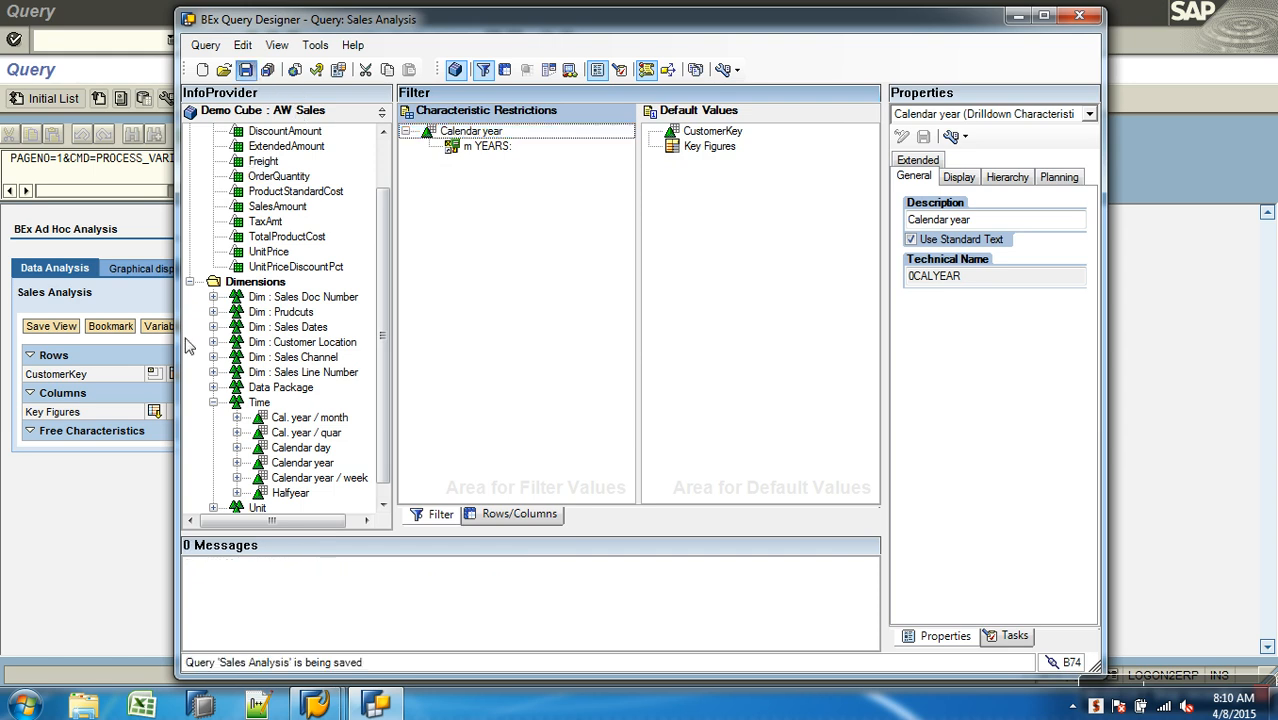
Switch to the SAP Query Monitor, execute query AWCSALES/AWSALES_B_Q0006 without a URL parameter, and return to the initial screen.
click(94, 514)
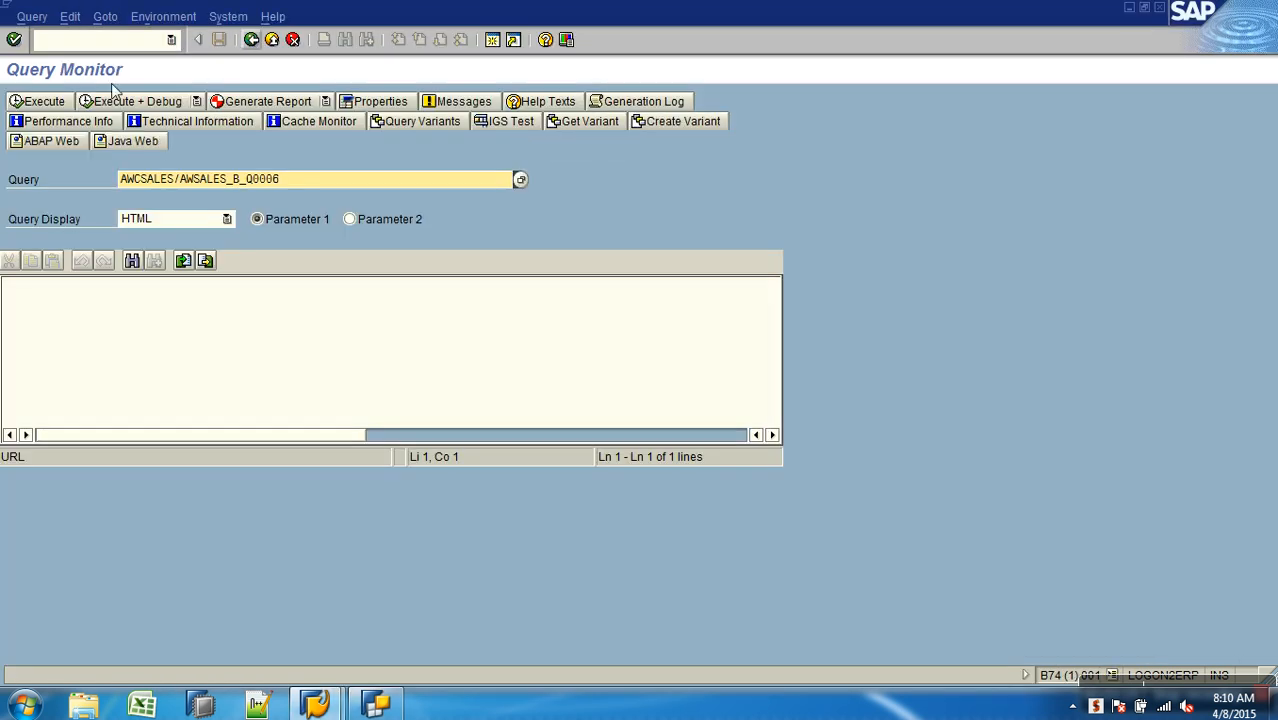
click(38, 104)
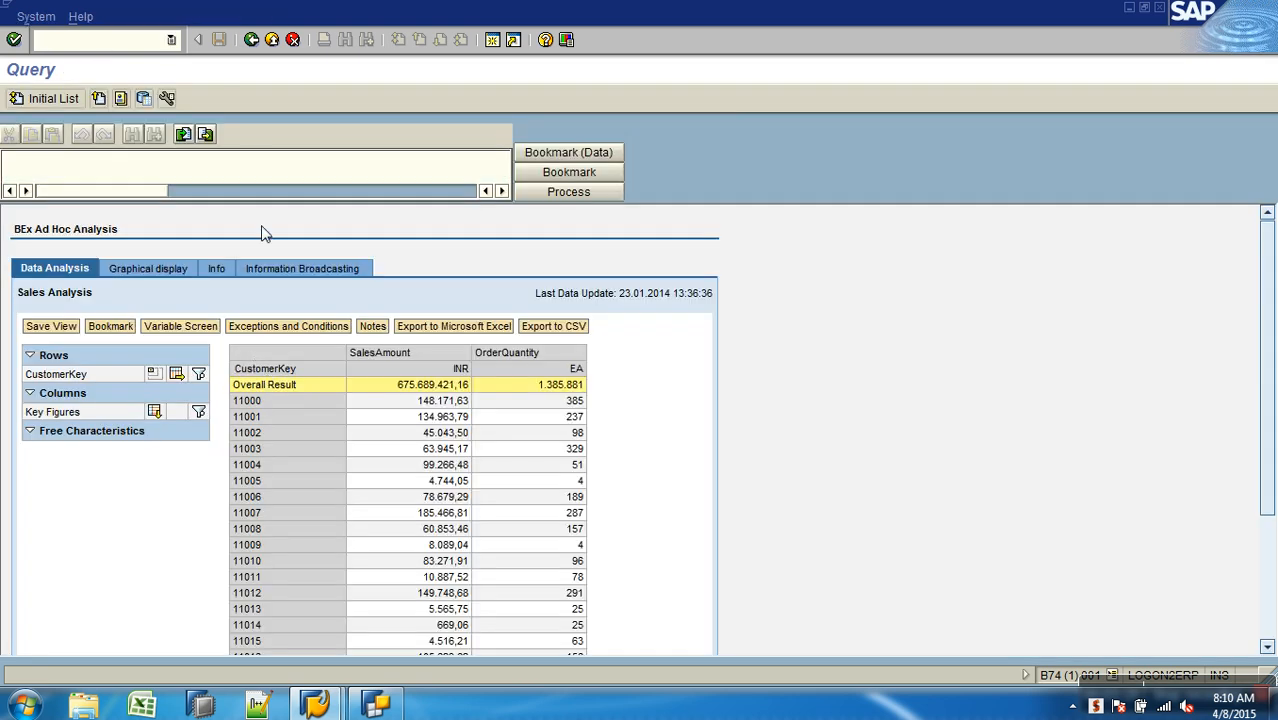
click(251, 39)
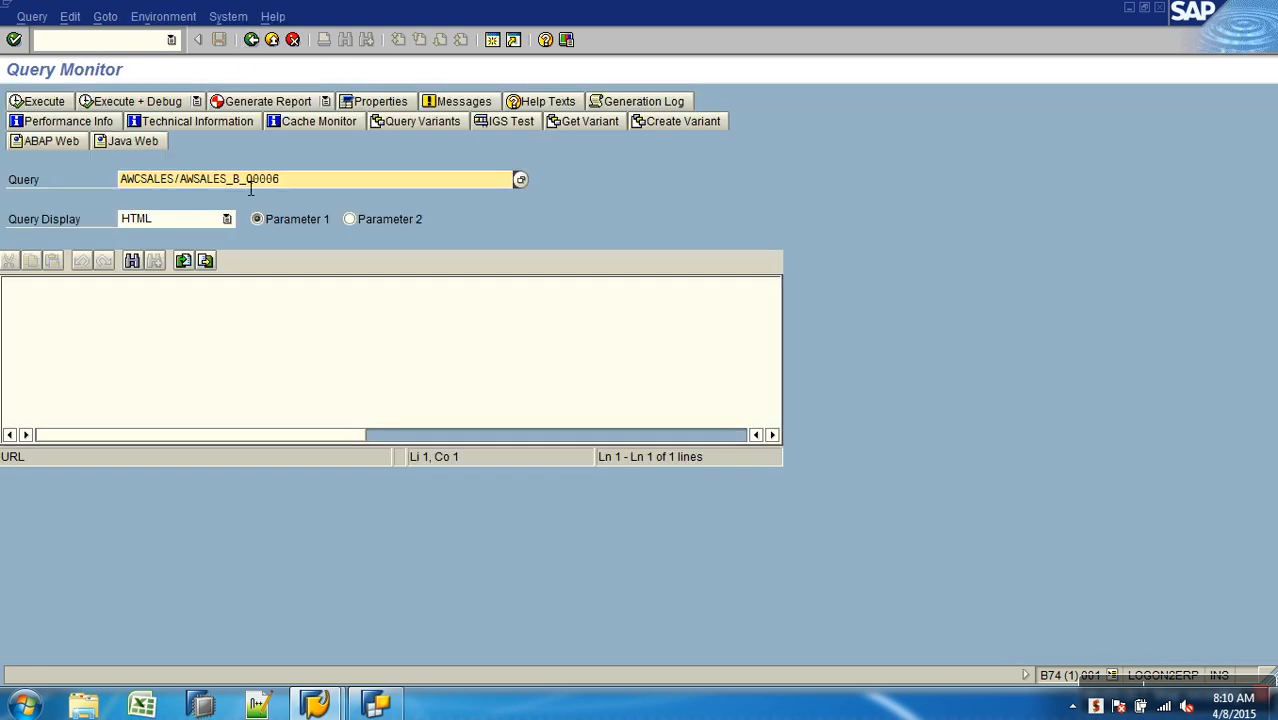
Enter variable_screen=x as the query's URL parameter and execute the query.
click(177, 316)
text(VAR)
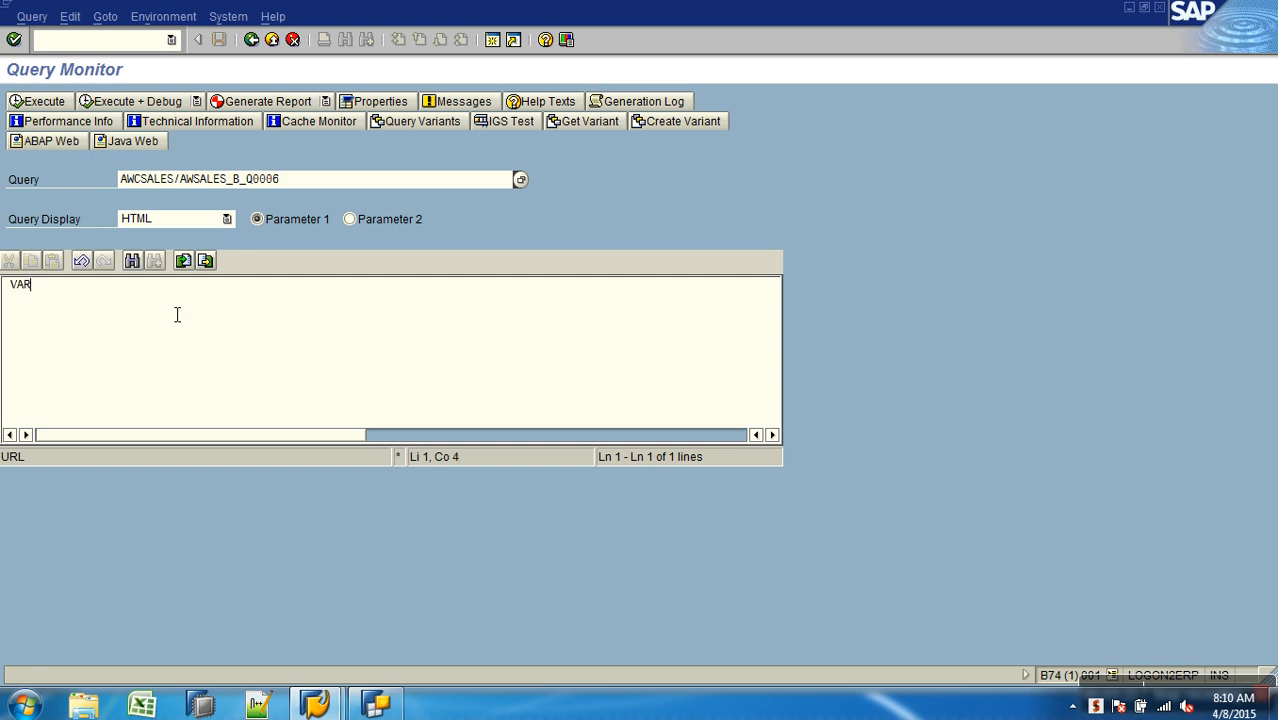
key(BackSpace)
key(BackSpace)
key(BackSpace)
key(BackSpace)
key(BackSpace)
text(variable_)
click(60, 104)
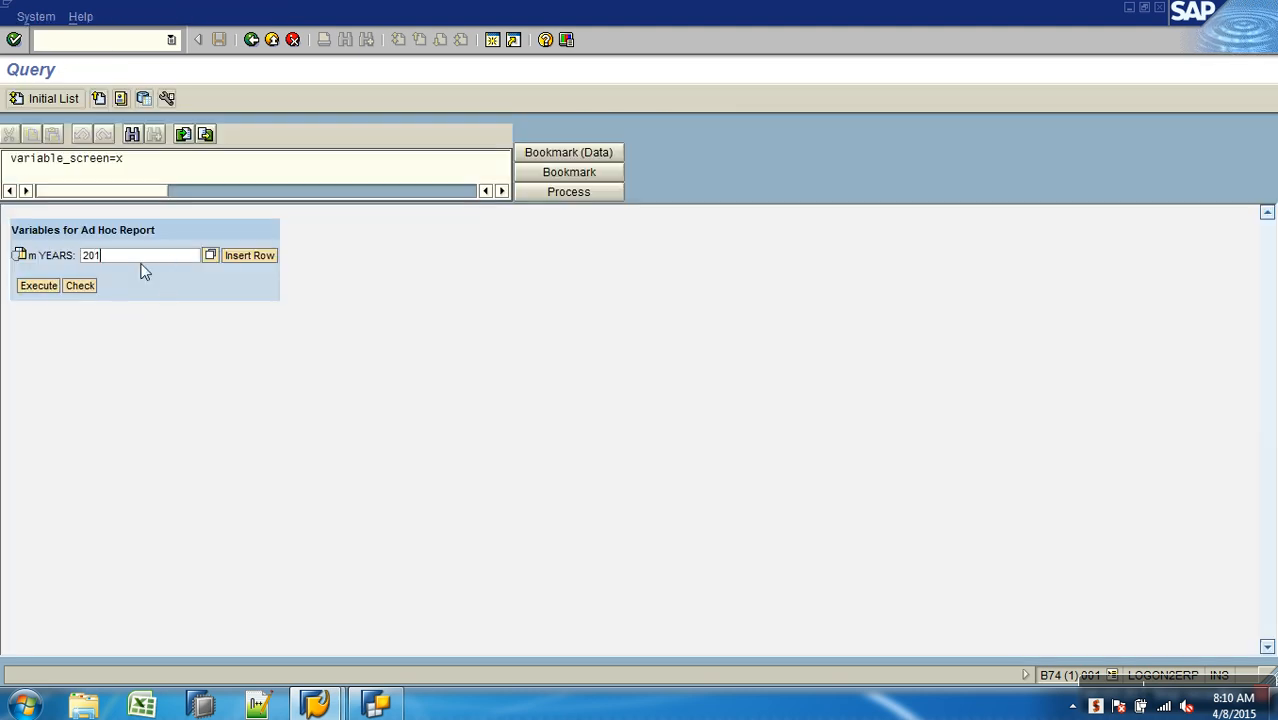
Enter 2014 and, in an added row, 2016 for the m YEARS: variable and execute the report.
click(257, 258)
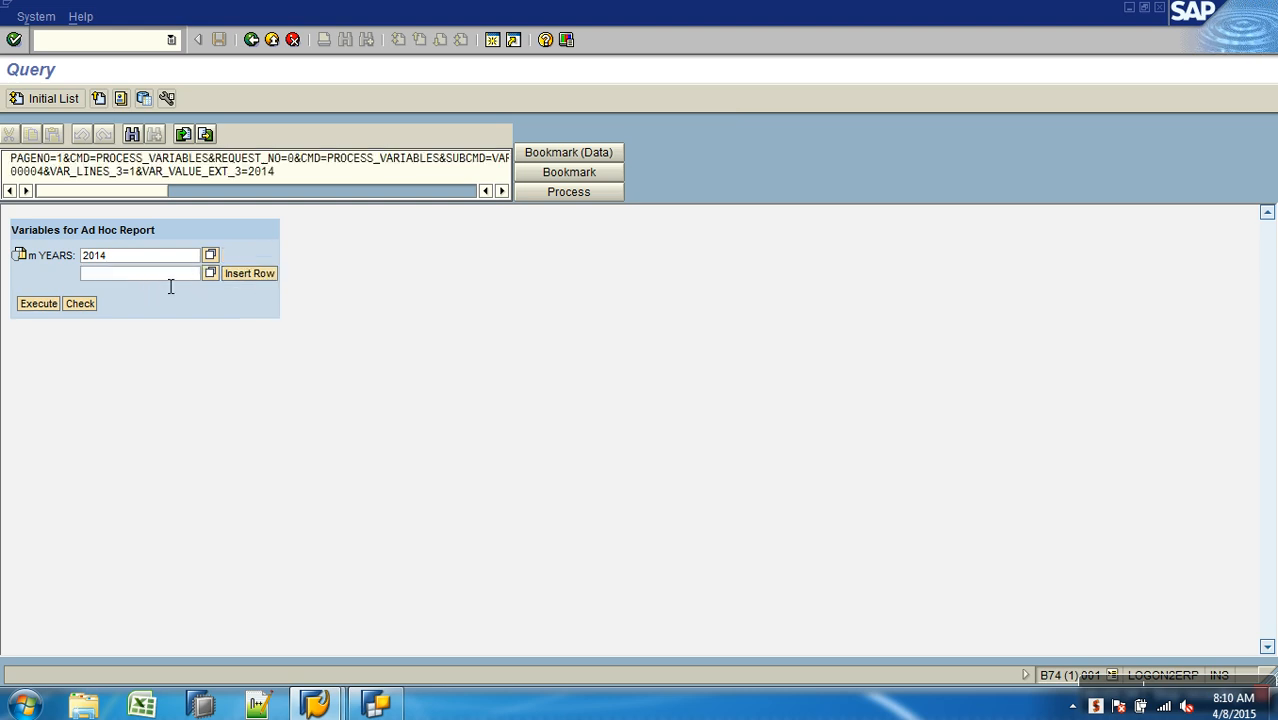
text(2016)
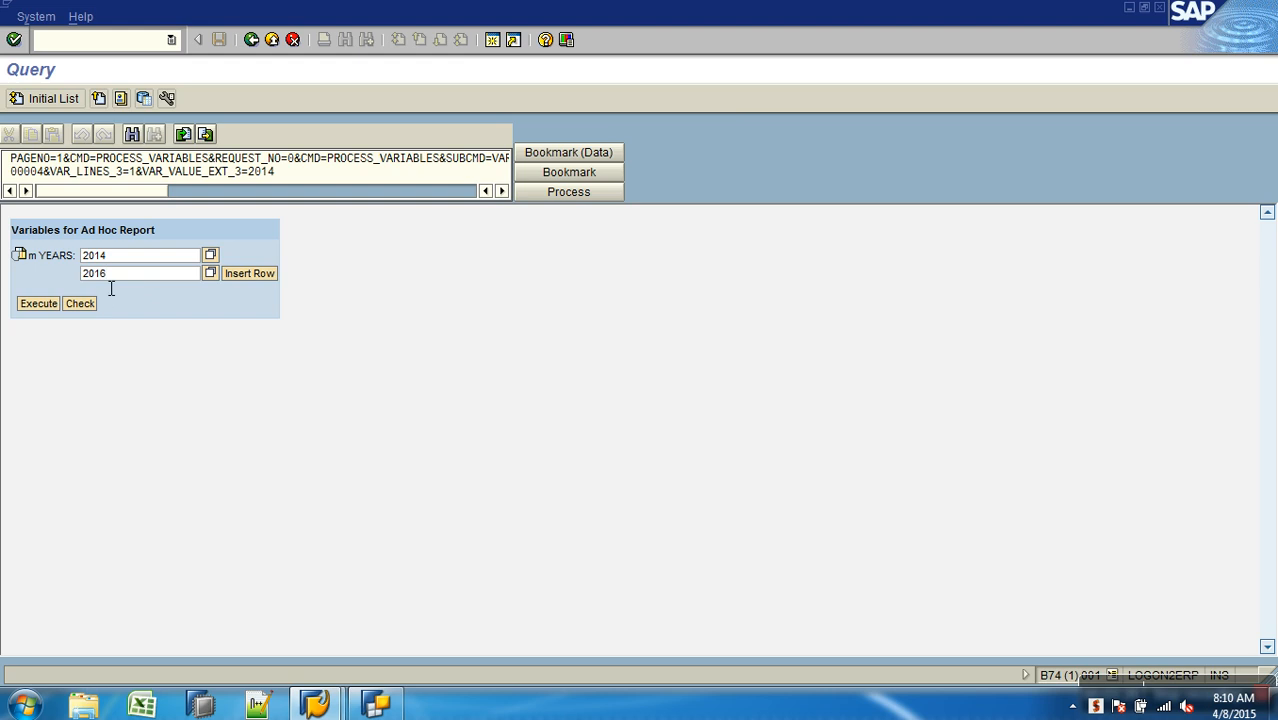
click(39, 306)
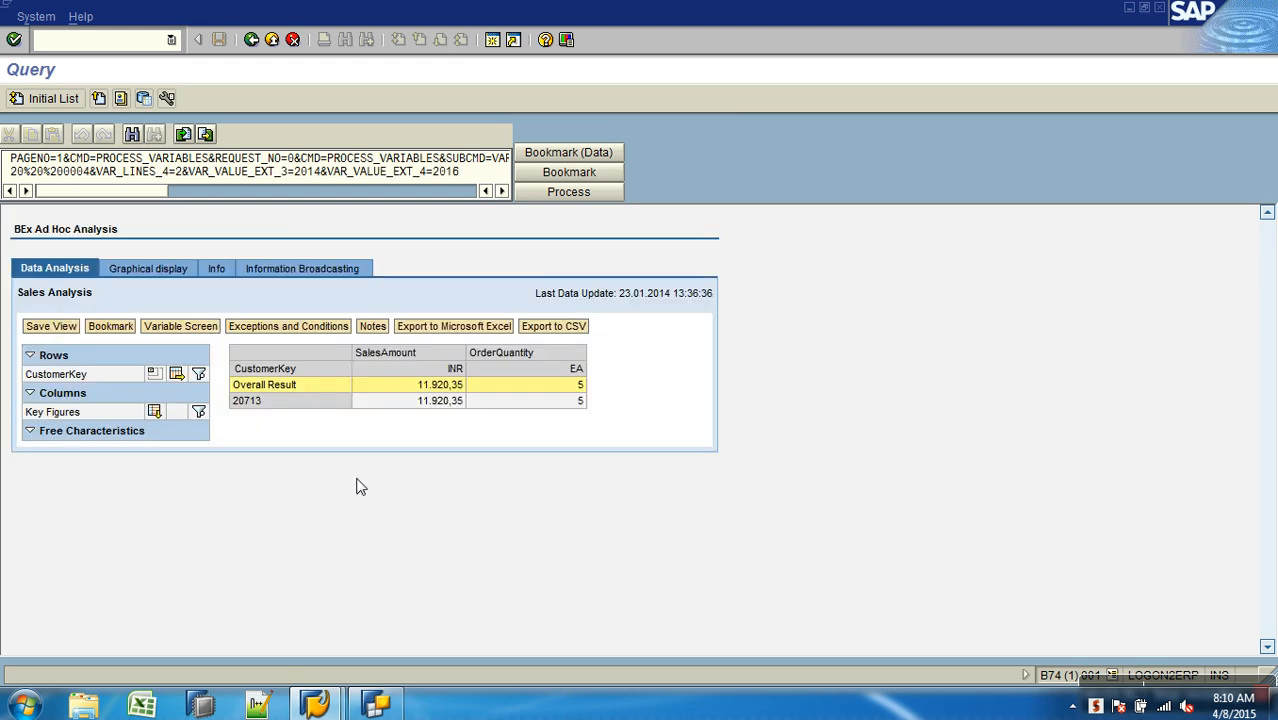
Switch to BEx Query Designer and remove the m YEARS: variable from the Calendar year restriction.
click(375, 705)
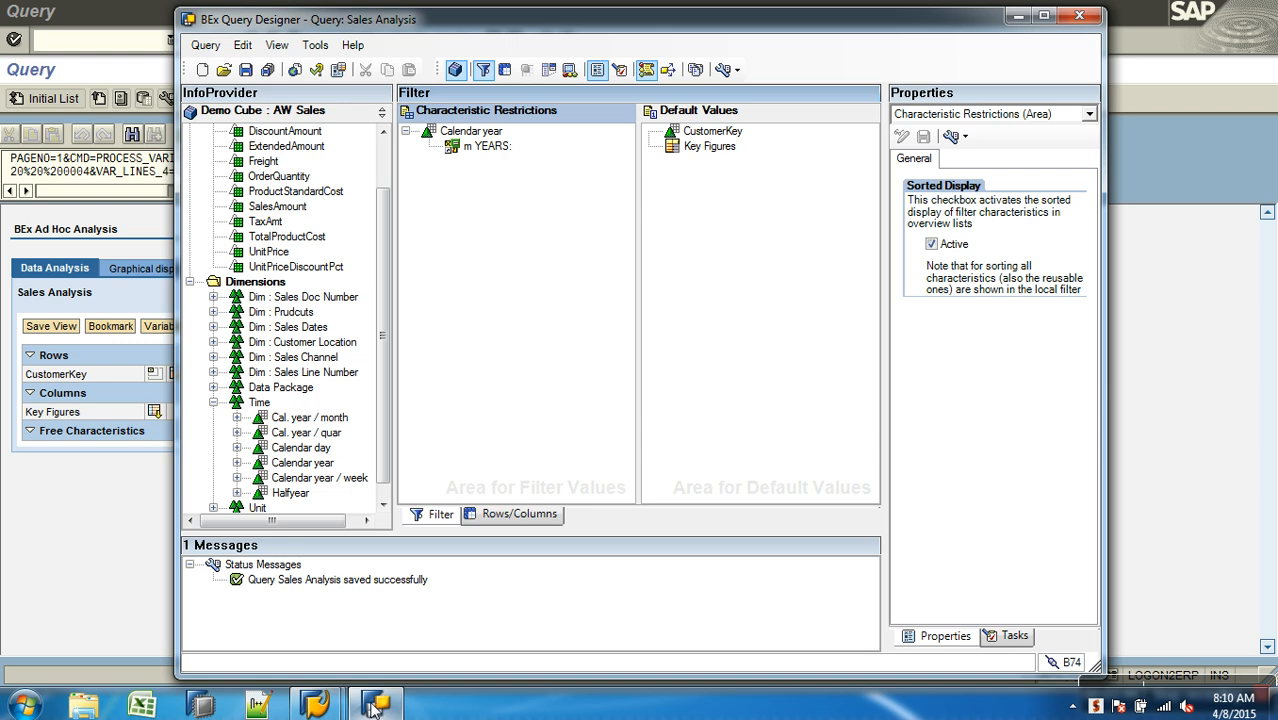
click(463, 151)
drag(476, 151, 340, 188)
Create another characteristic value variable for Calendar year with description "i year" and technical name ZBVAR_003.
right_click(468, 133)
click(506, 146)
click(541, 203)
click(540, 277)
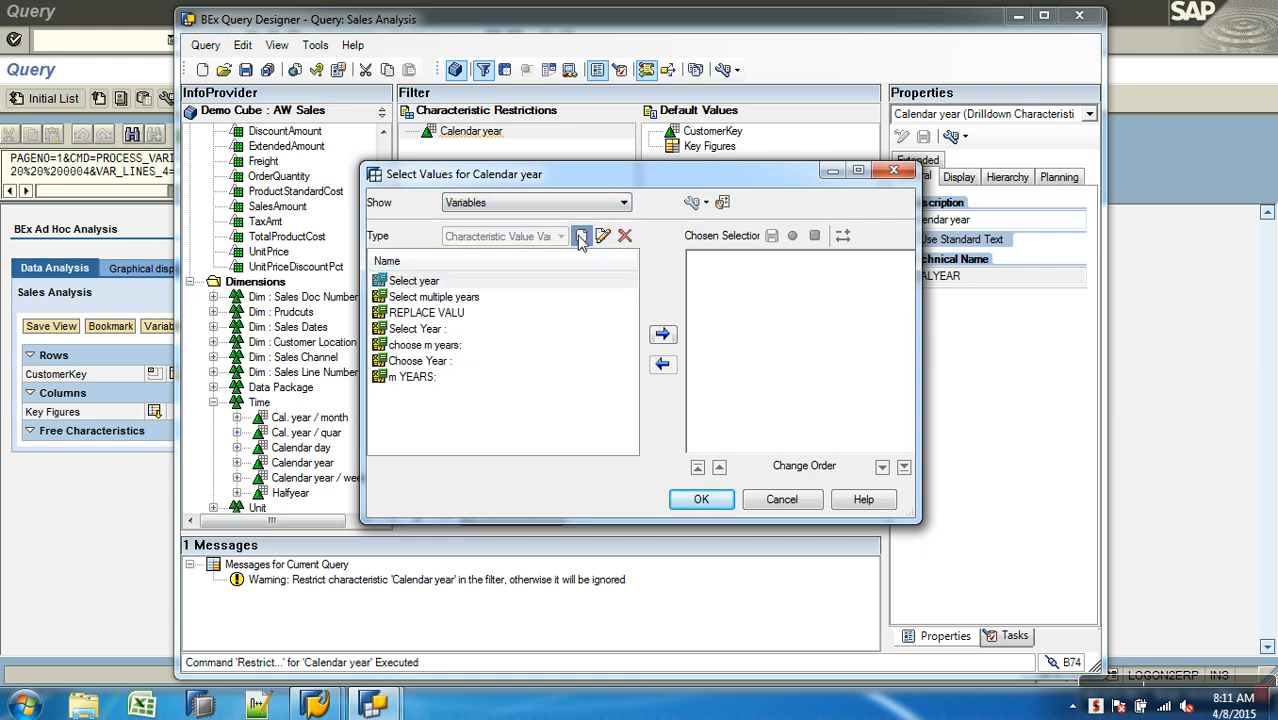
click(578, 233)
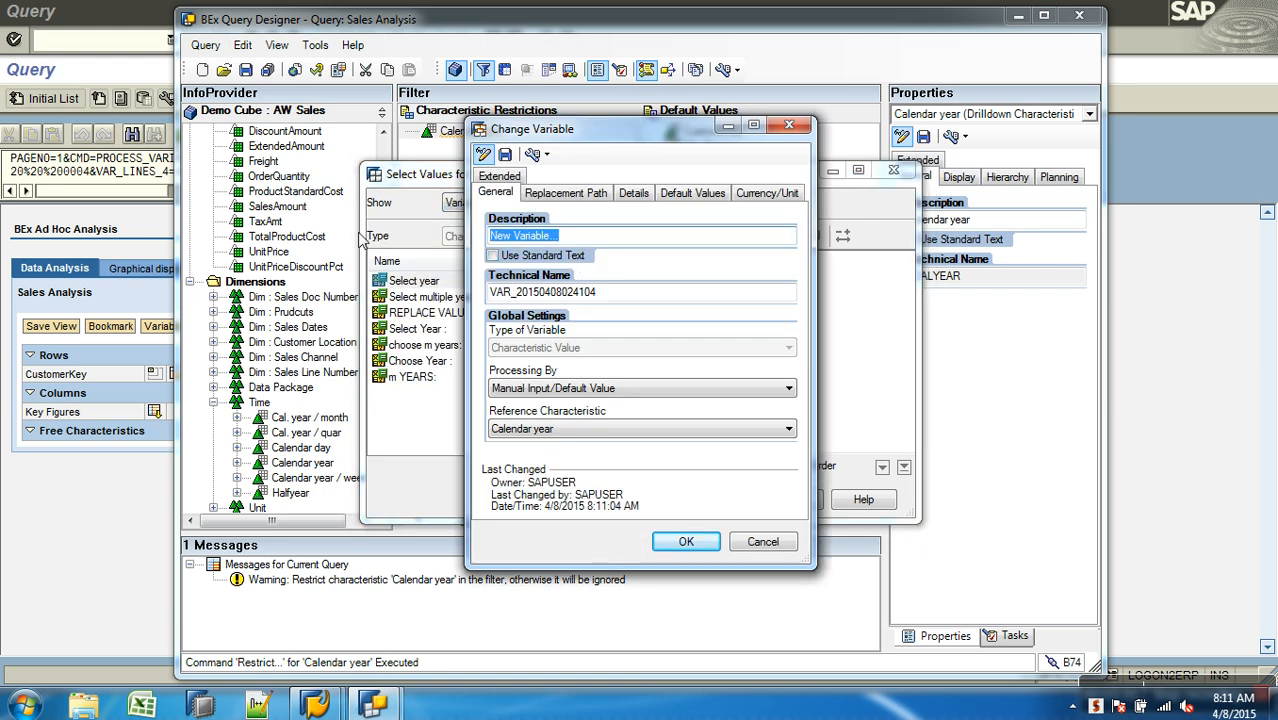
text(i year)
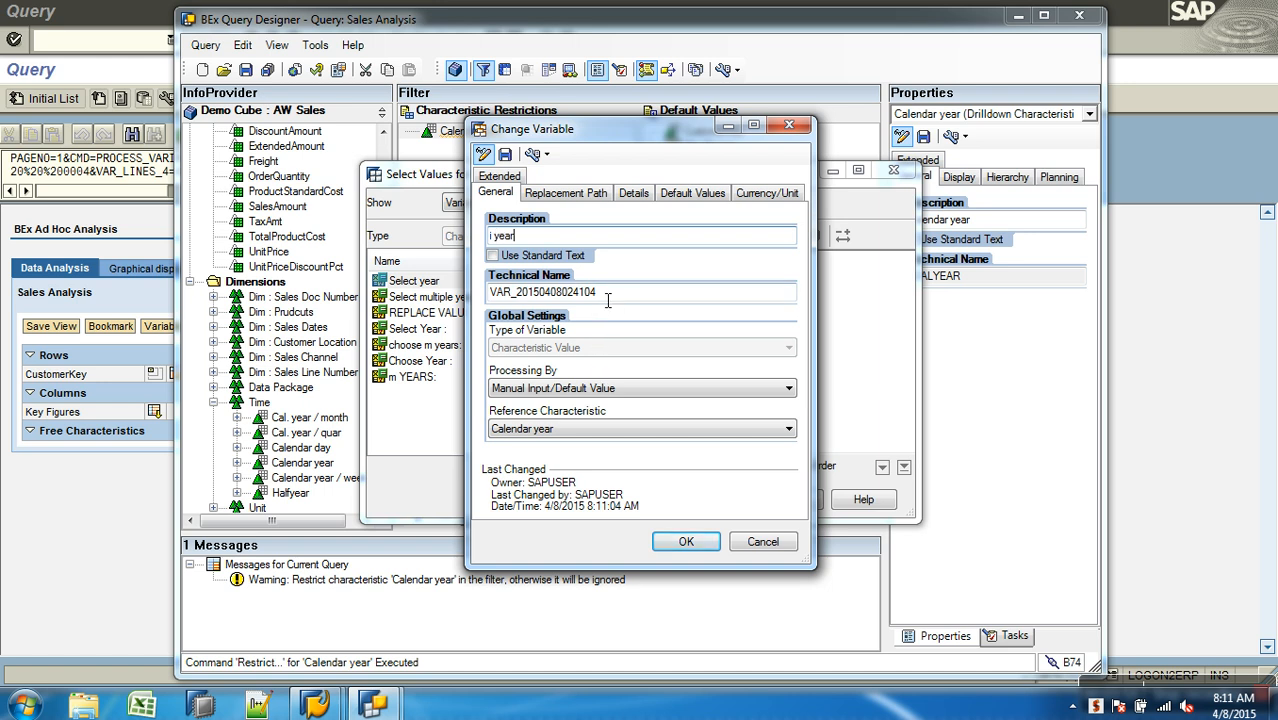
key(Tab)
text(Z)
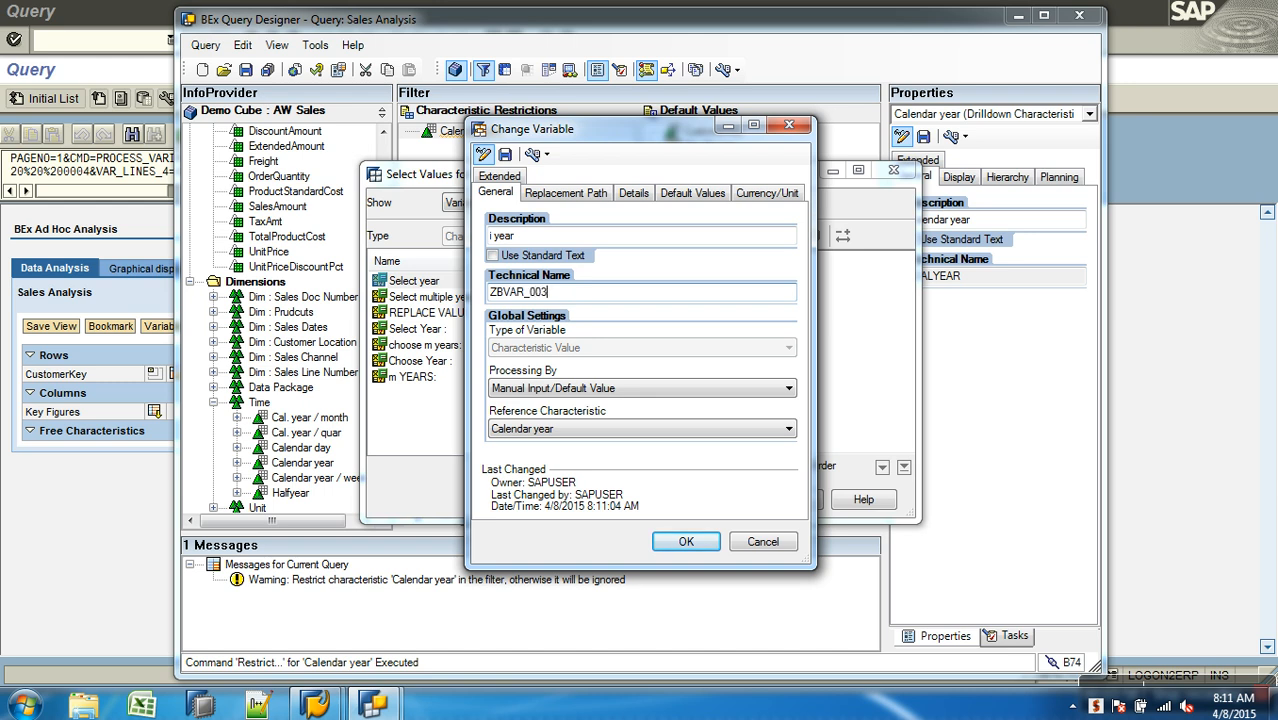
Make the i year variable represent an Interval and save it as ZBVAR_003.
click(640, 193)
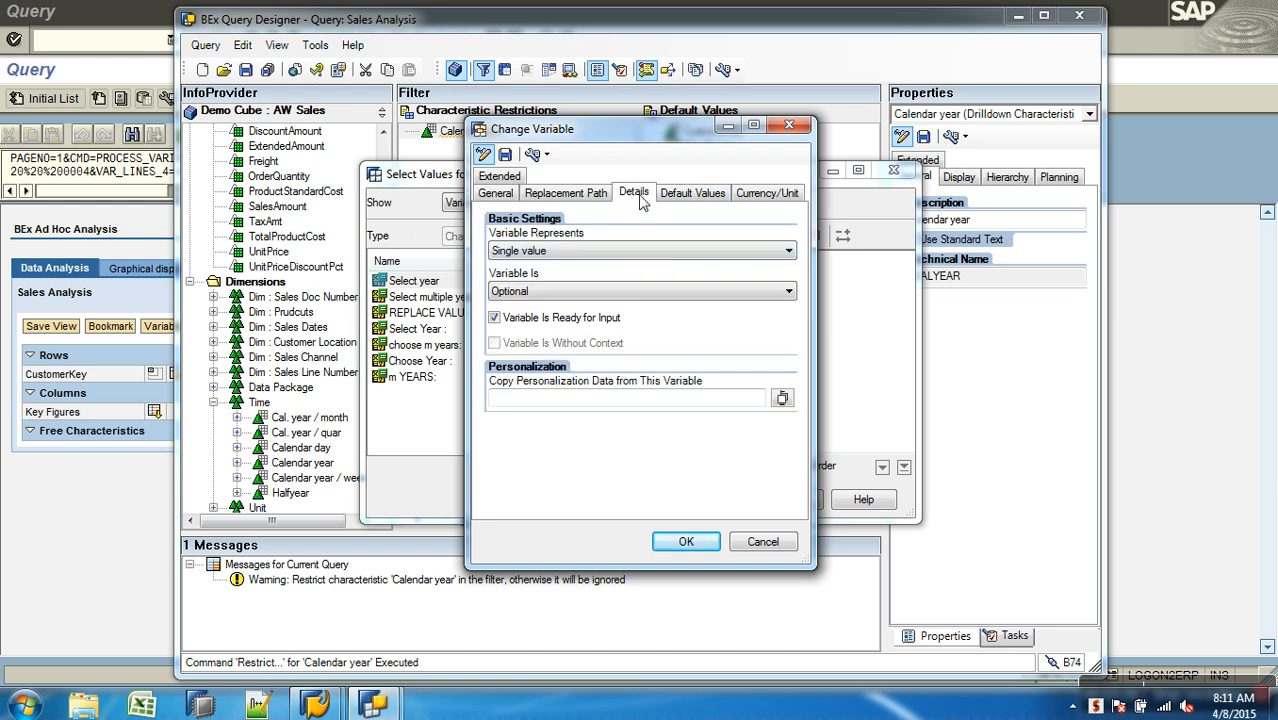
click(600, 256)
click(525, 289)
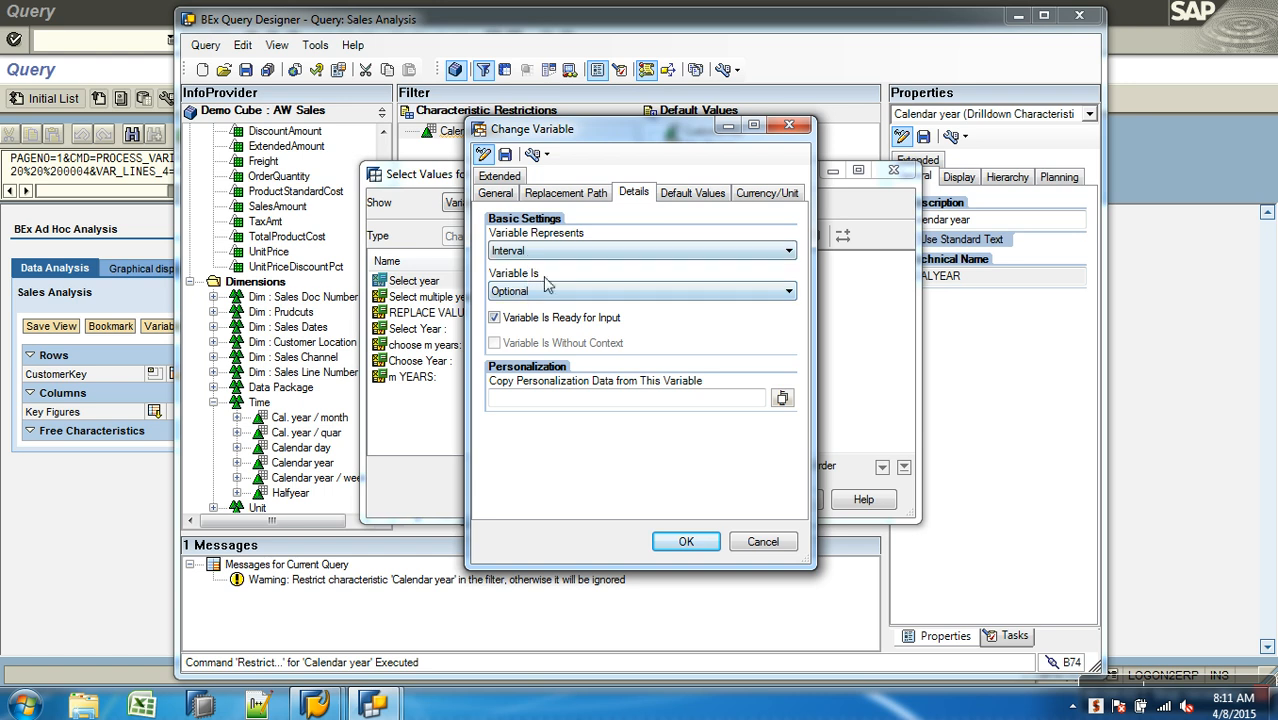
click(687, 545)
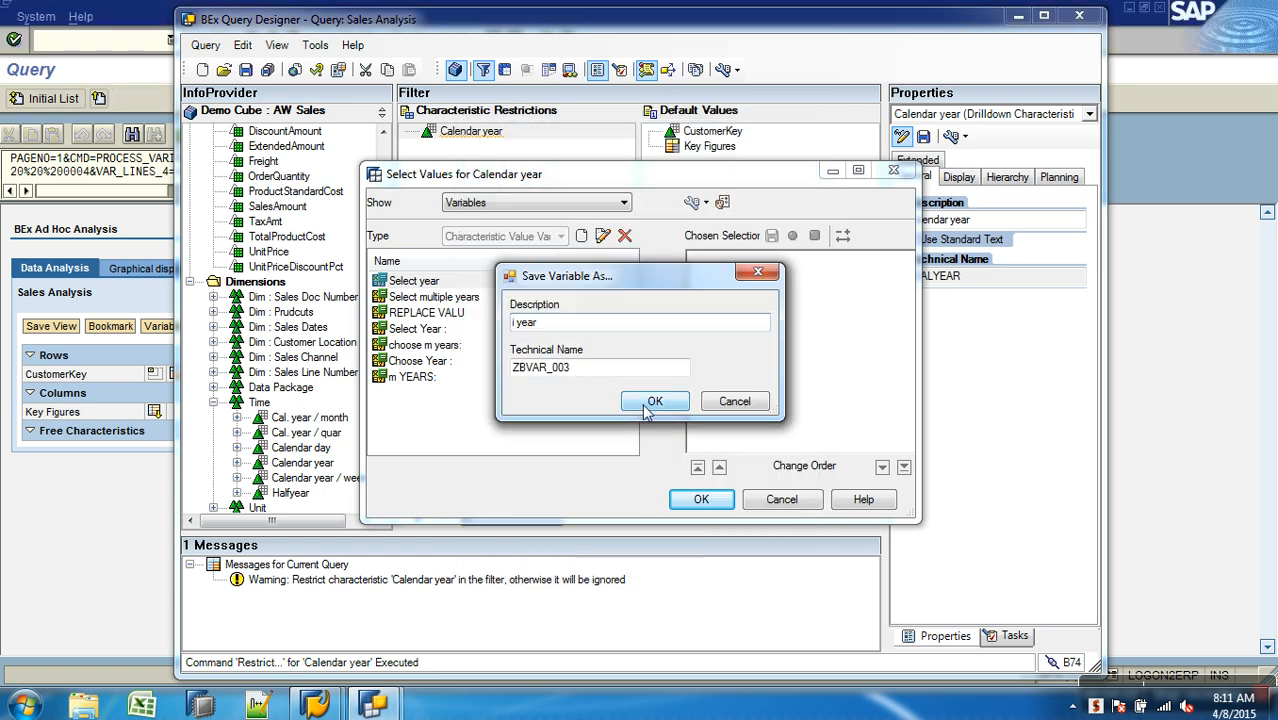
click(655, 401)
Restrict Calendar year with the i year variable and save the Sales Analysis query.
double_click(422, 392)
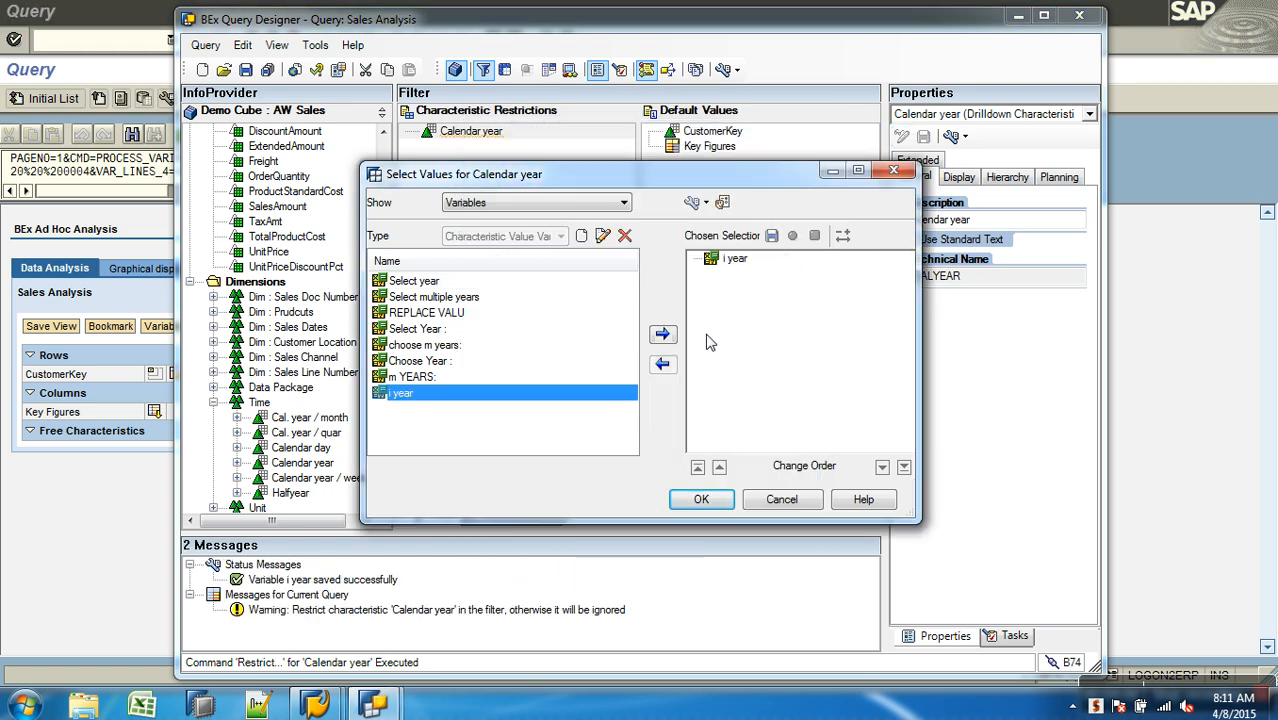
click(701, 499)
click(246, 69)
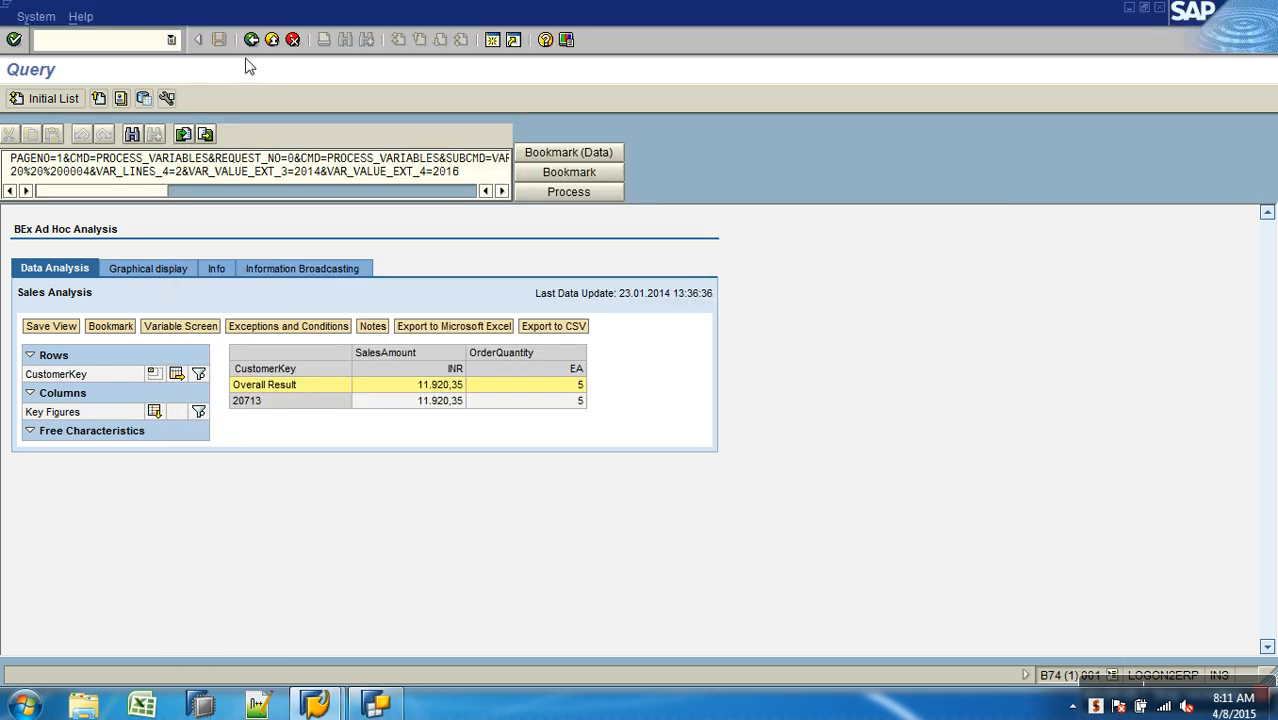
Re-execute the query in the SAP Query Monitor and run the report for i year 2010 to 2014.
click(250, 41)
click(68, 104)
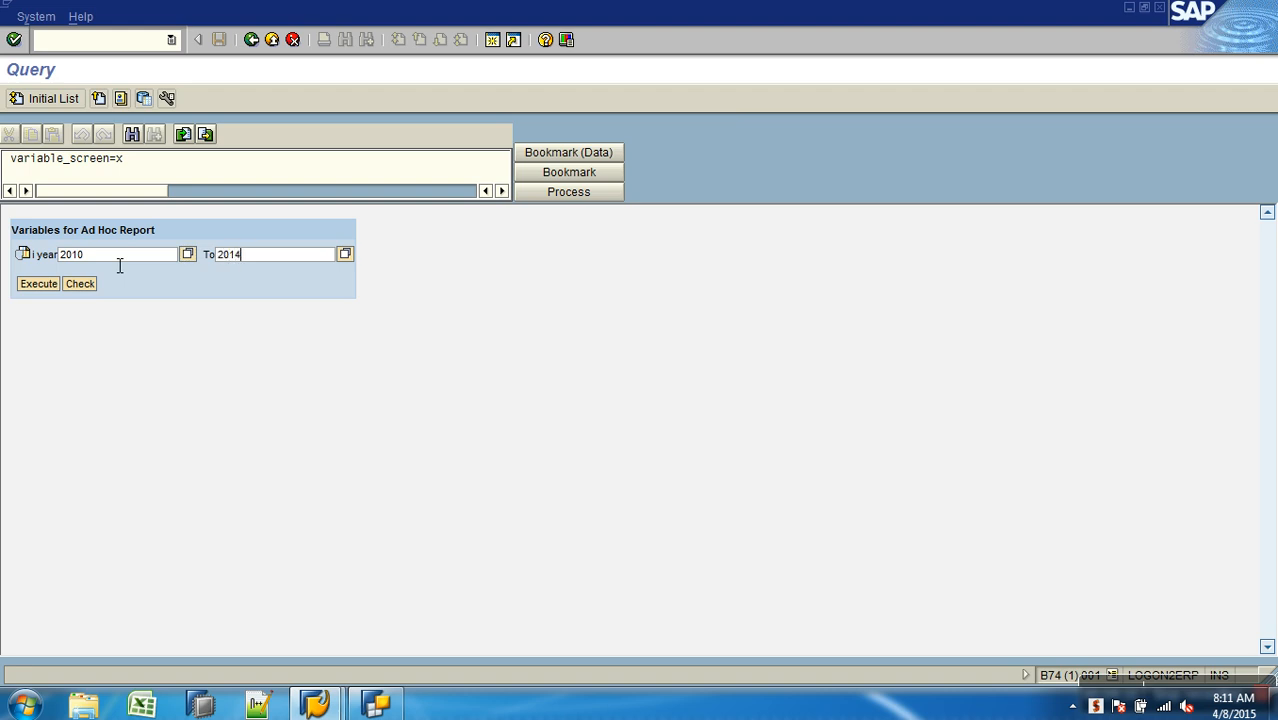
click(50, 283)
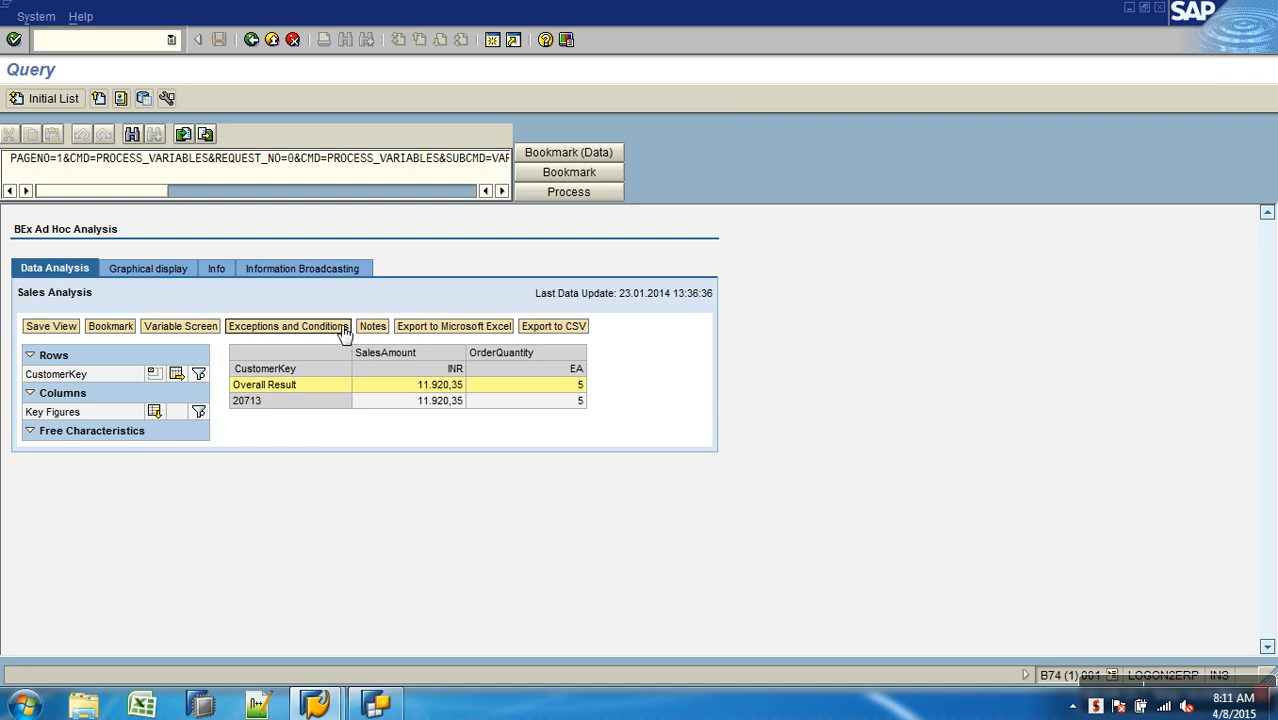
Reopen the report's variable screen, change the start year of the i year interval, and execute the report again.
click(183, 326)
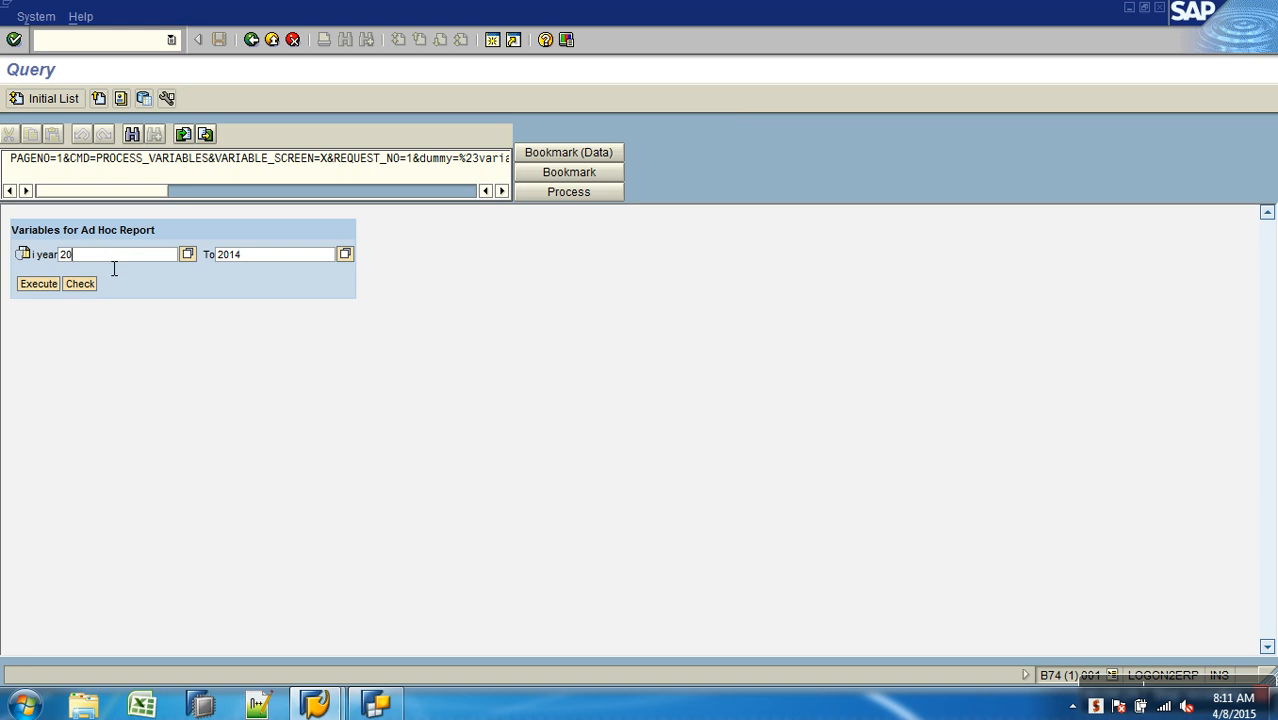
click(40, 285)
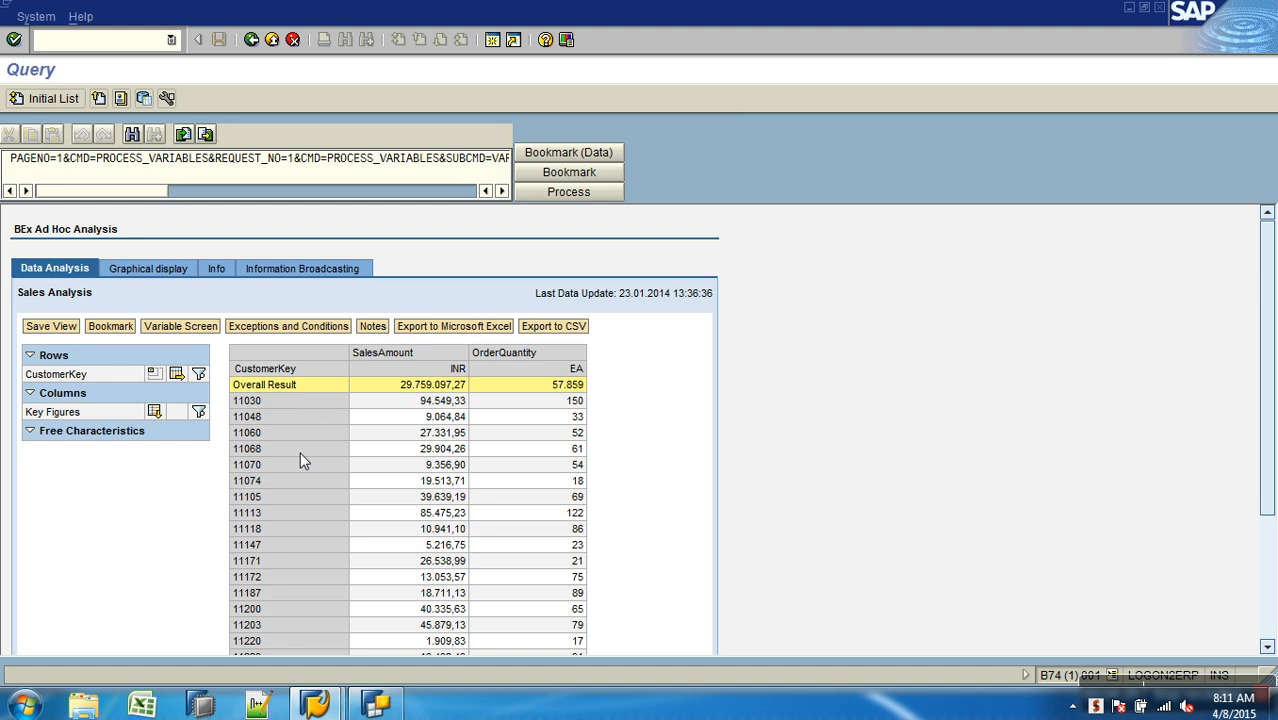
Switch to BEx Query Designer and remove the i year variable from the Calendar year restriction.
click(376, 706)
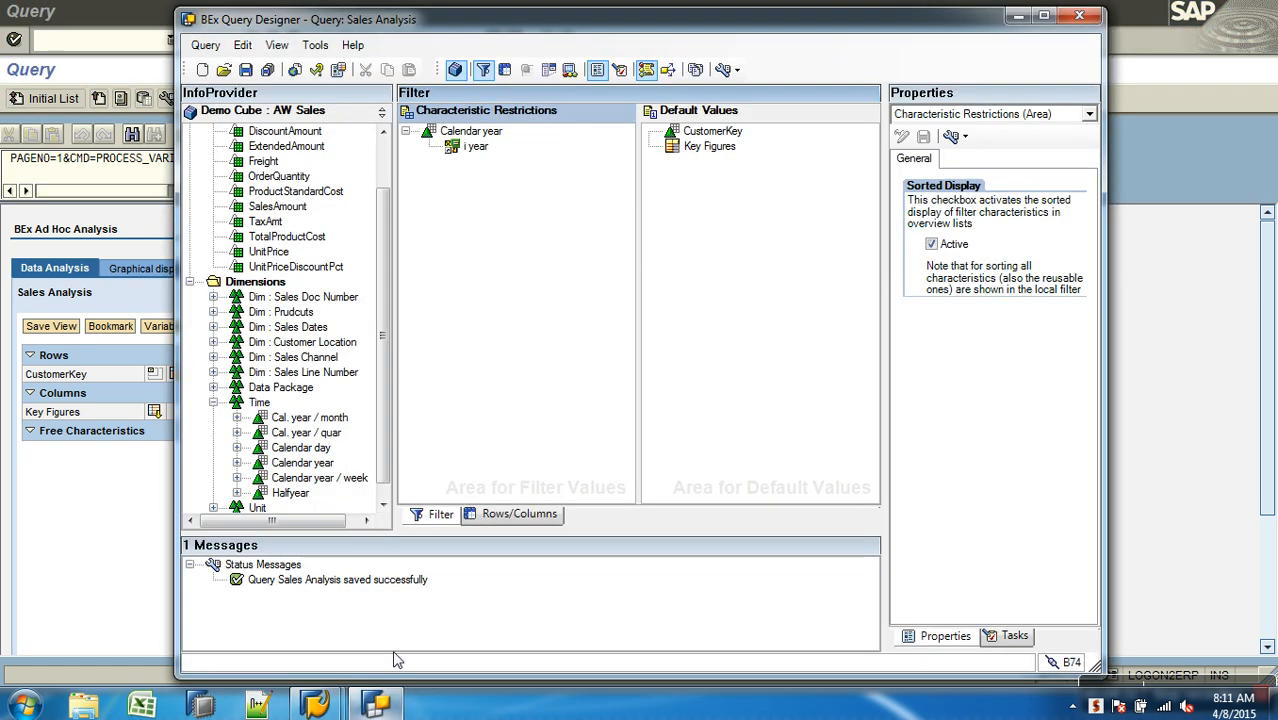
drag(474, 151, 303, 204)
Start a new variable for restricting Calendar year, with description s year: and technical name ZBVAR_004.
right_click(455, 132)
click(510, 314)
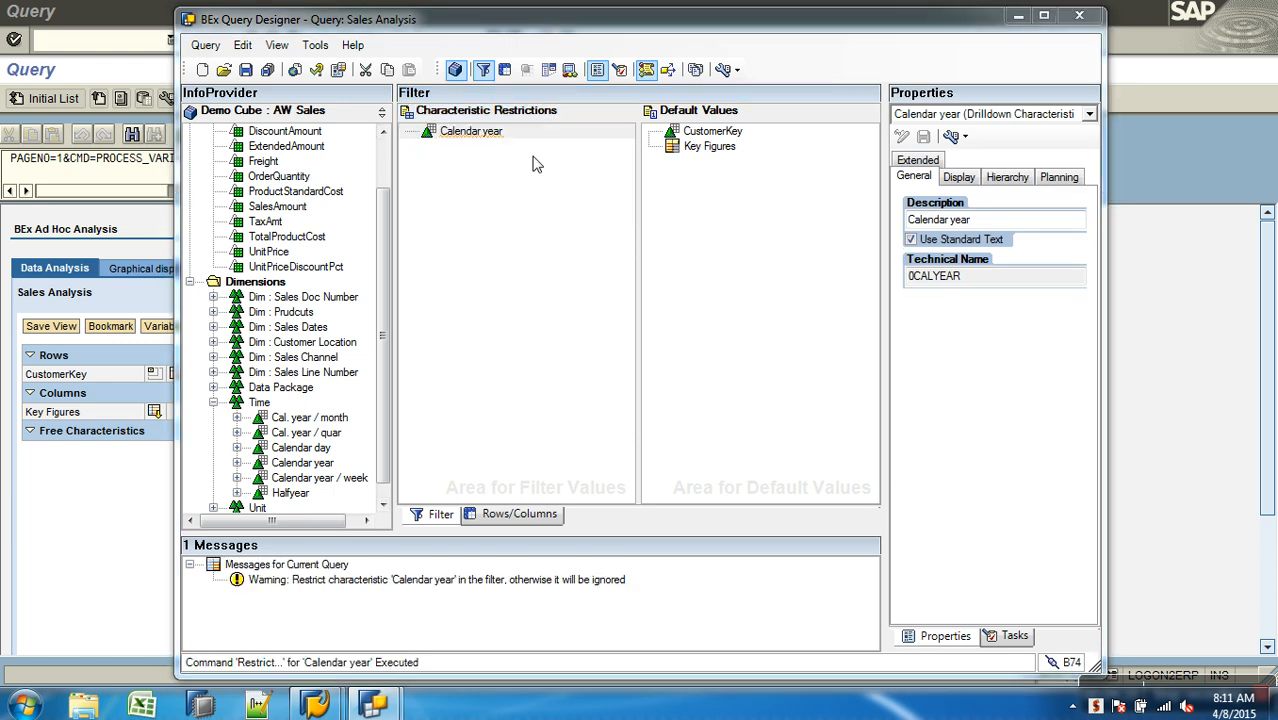
click(556, 197)
click(515, 311)
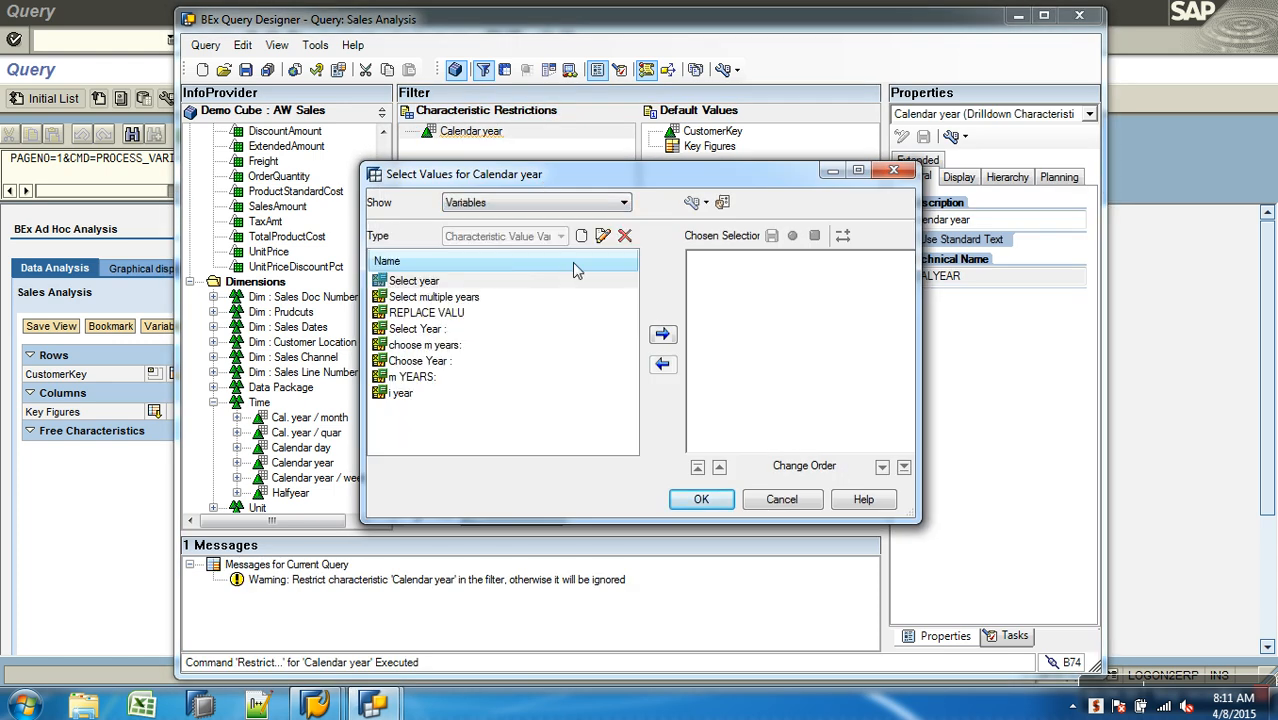
click(580, 237)
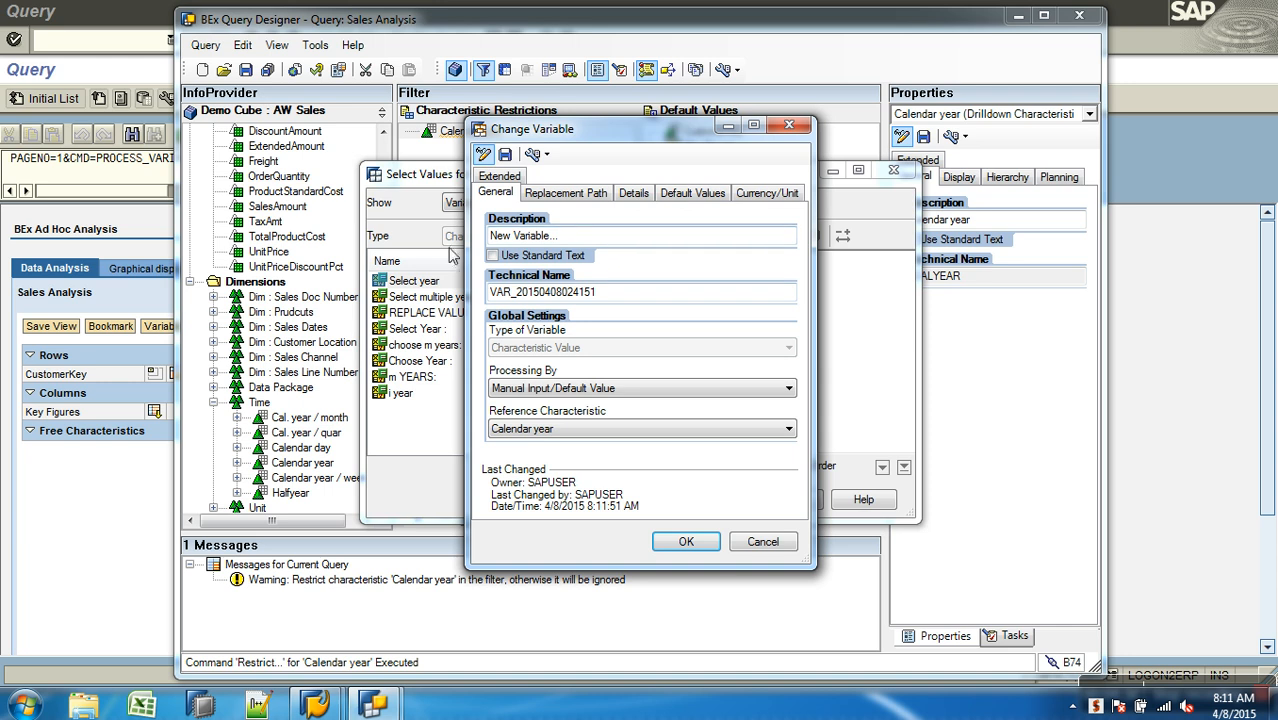
text(s year:)
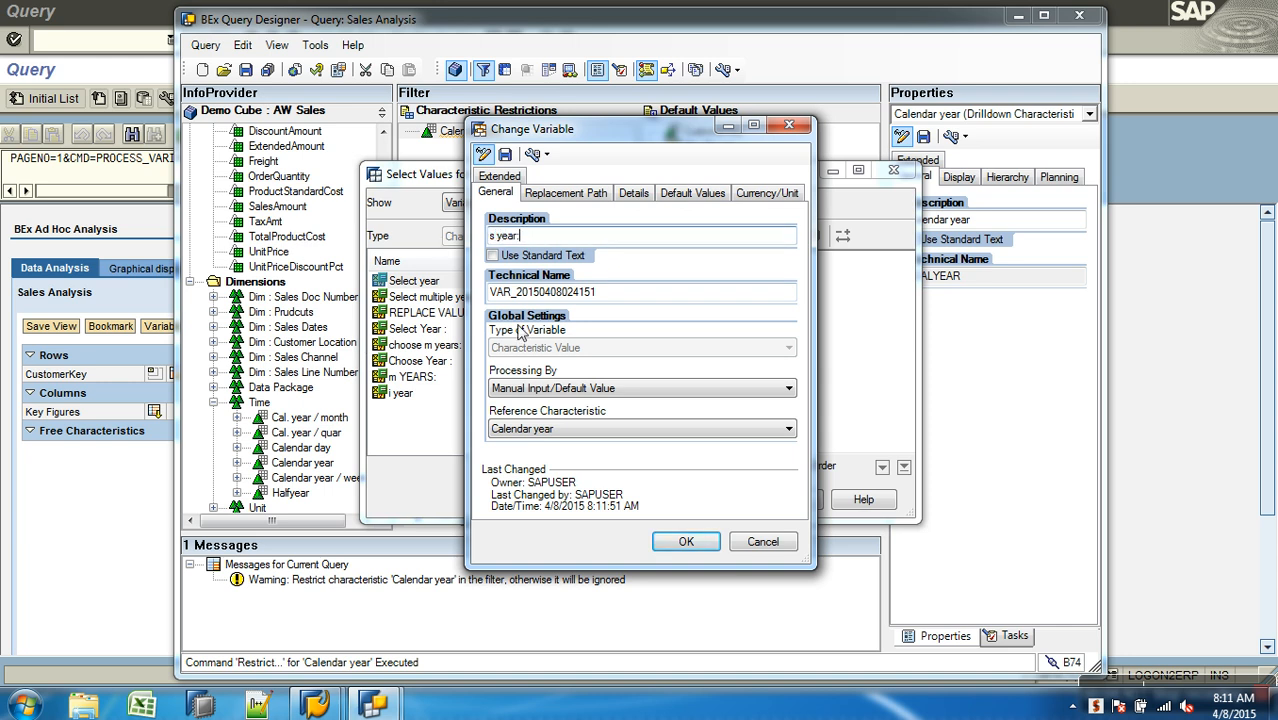
key(Tab)
text(Z)
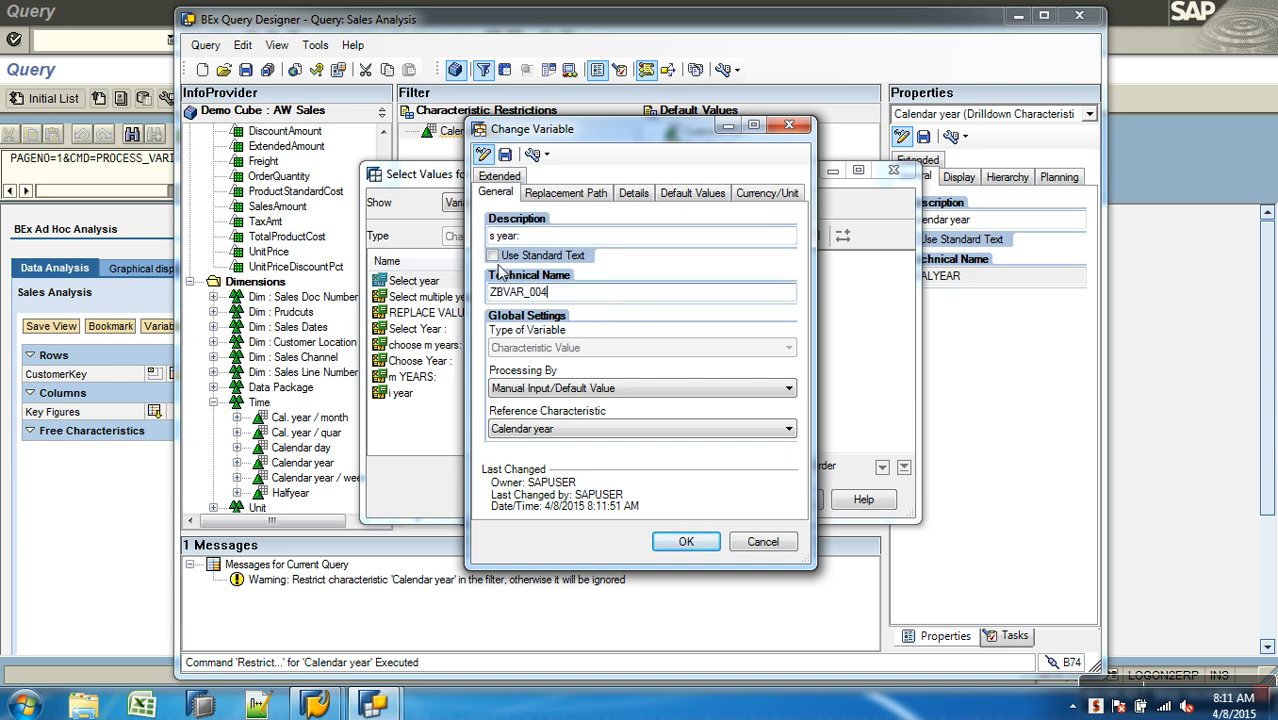
Make the s year: variable represent a Selection option and save it as ZBVAR_004.
click(631, 195)
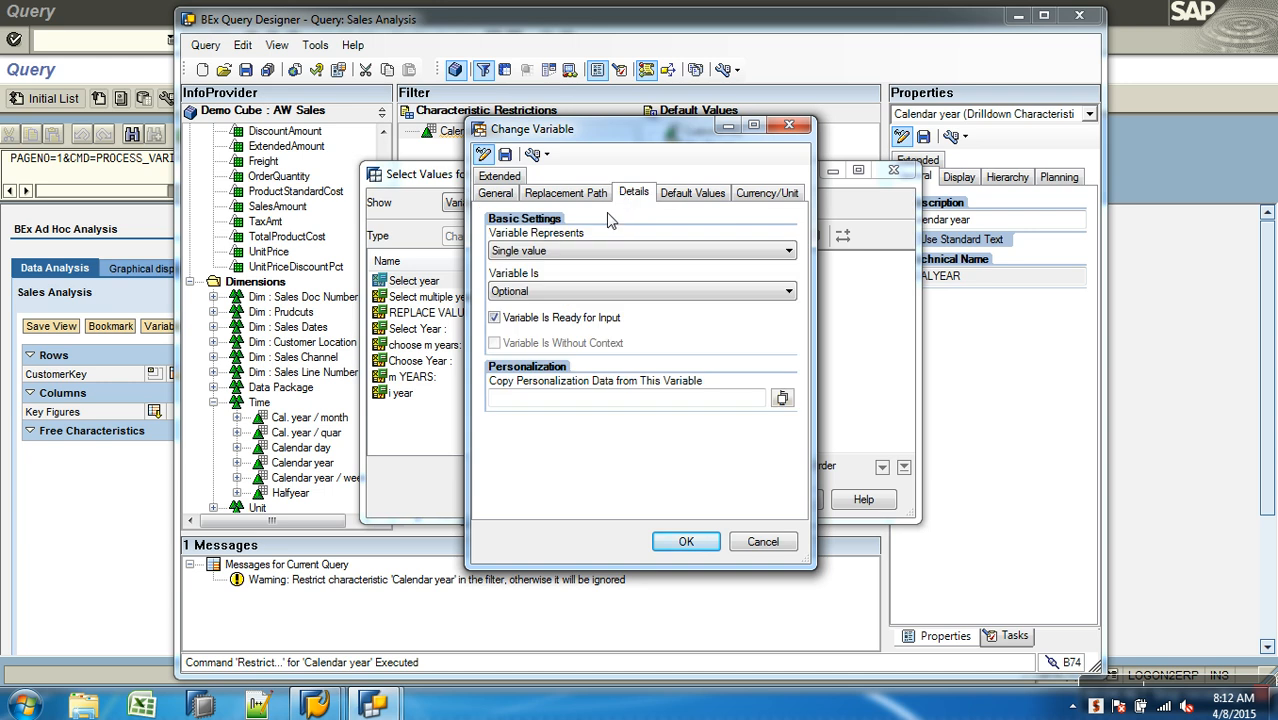
click(566, 251)
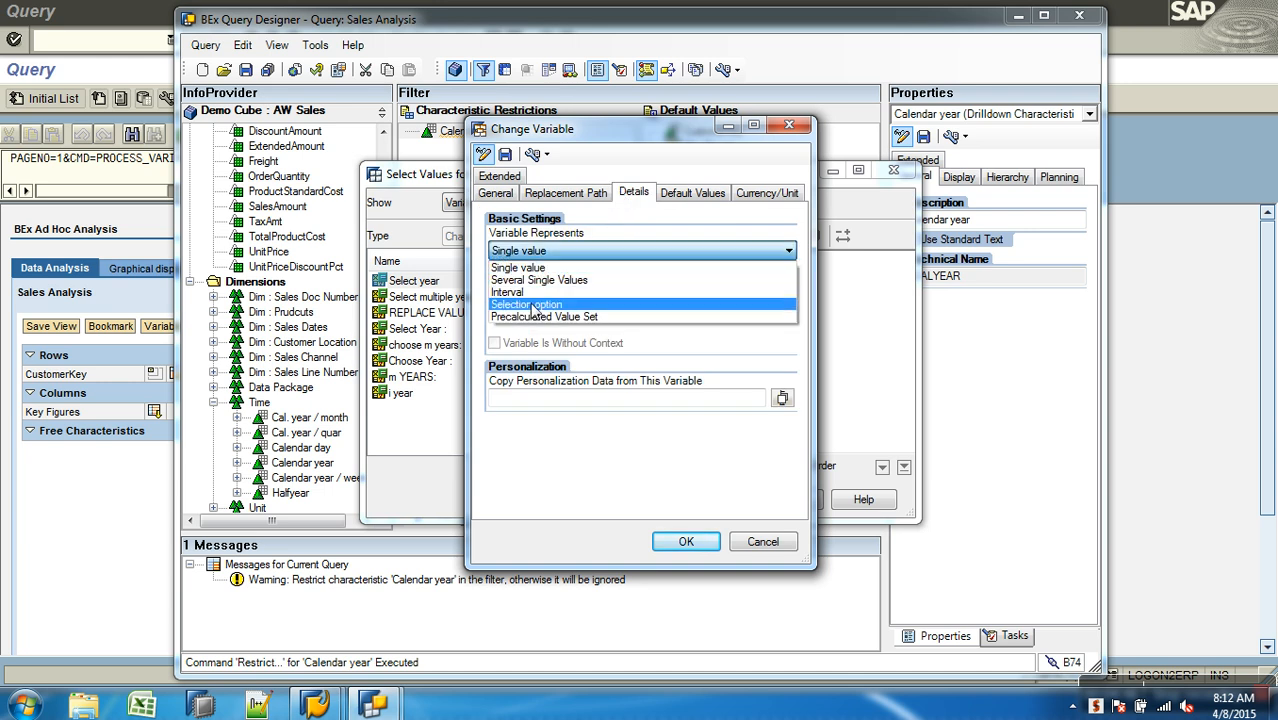
click(533, 309)
click(505, 154)
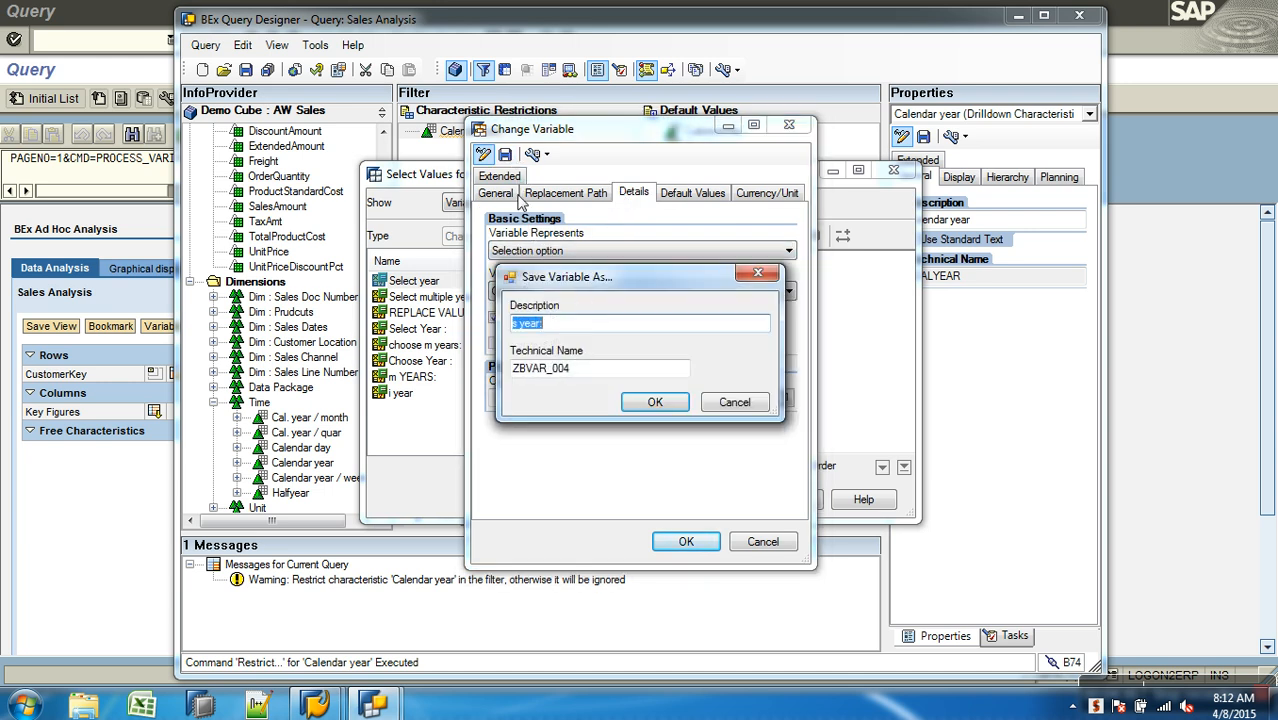
click(655, 402)
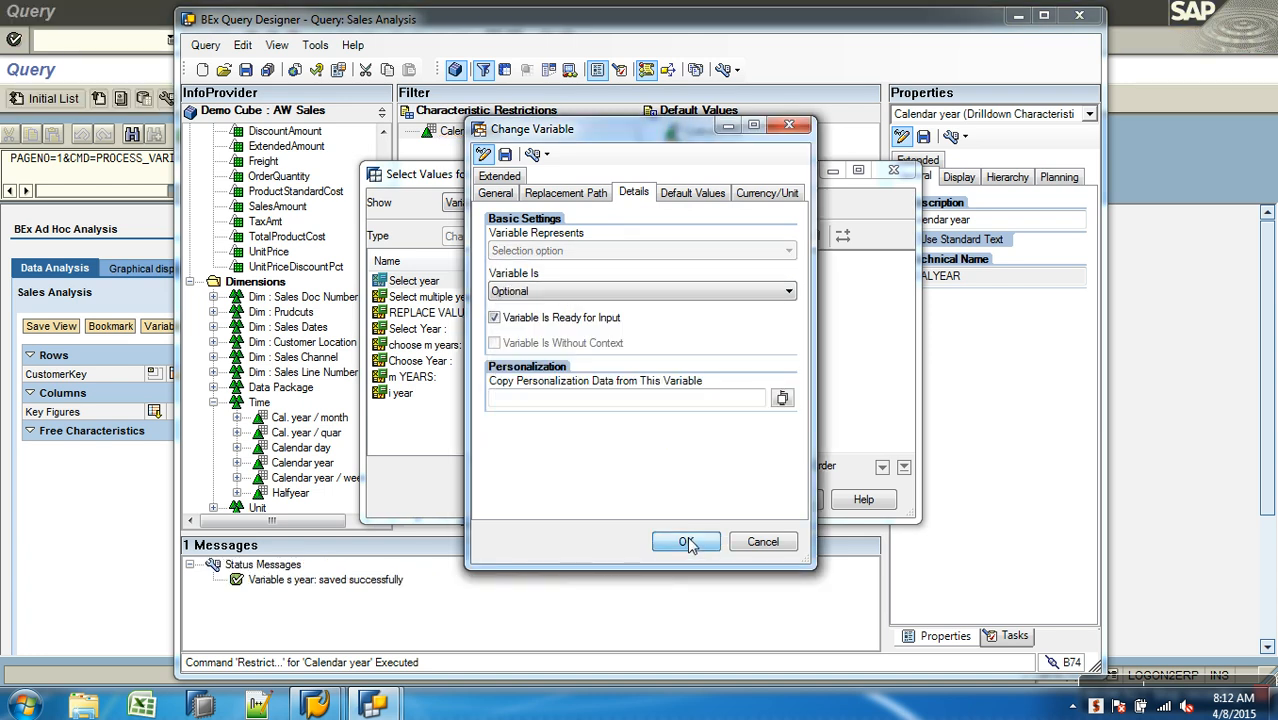
Restrict Calendar year with the s year: variable and save the Sales Analysis query.
click(688, 543)
click(556, 408)
click(662, 334)
click(701, 499)
click(245, 69)
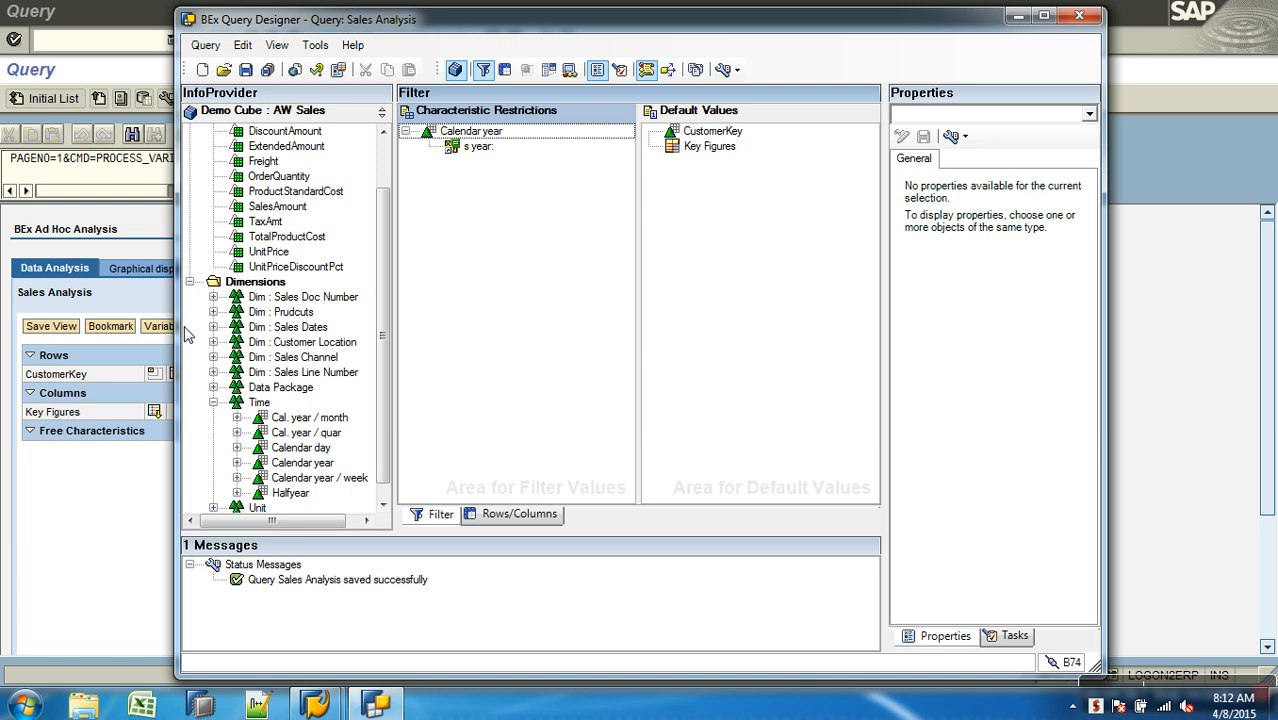
Switch back to the SAP Query Monitor and execute the query again to bring up its variable screen.
click(100, 525)
click(249, 44)
click(66, 106)
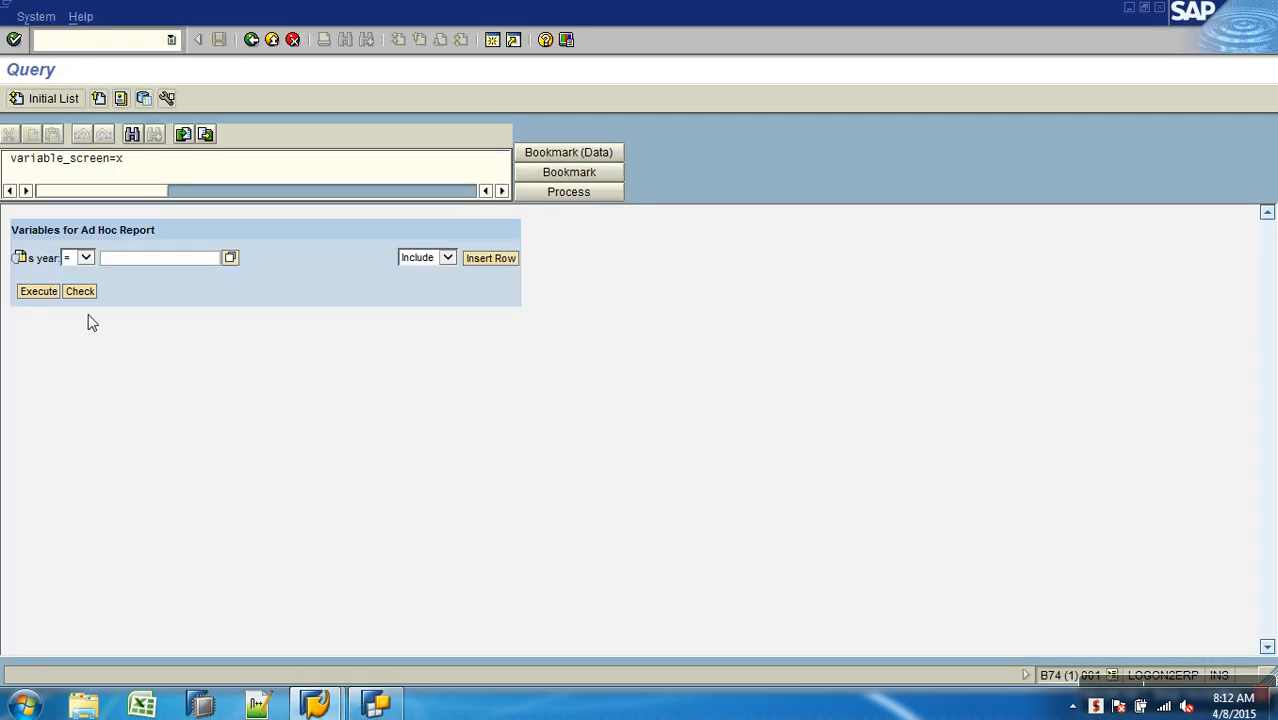
Examine the comparison operators, interval entry and include/exclude choices offered for s year: on the variable screen.
click(85, 258)
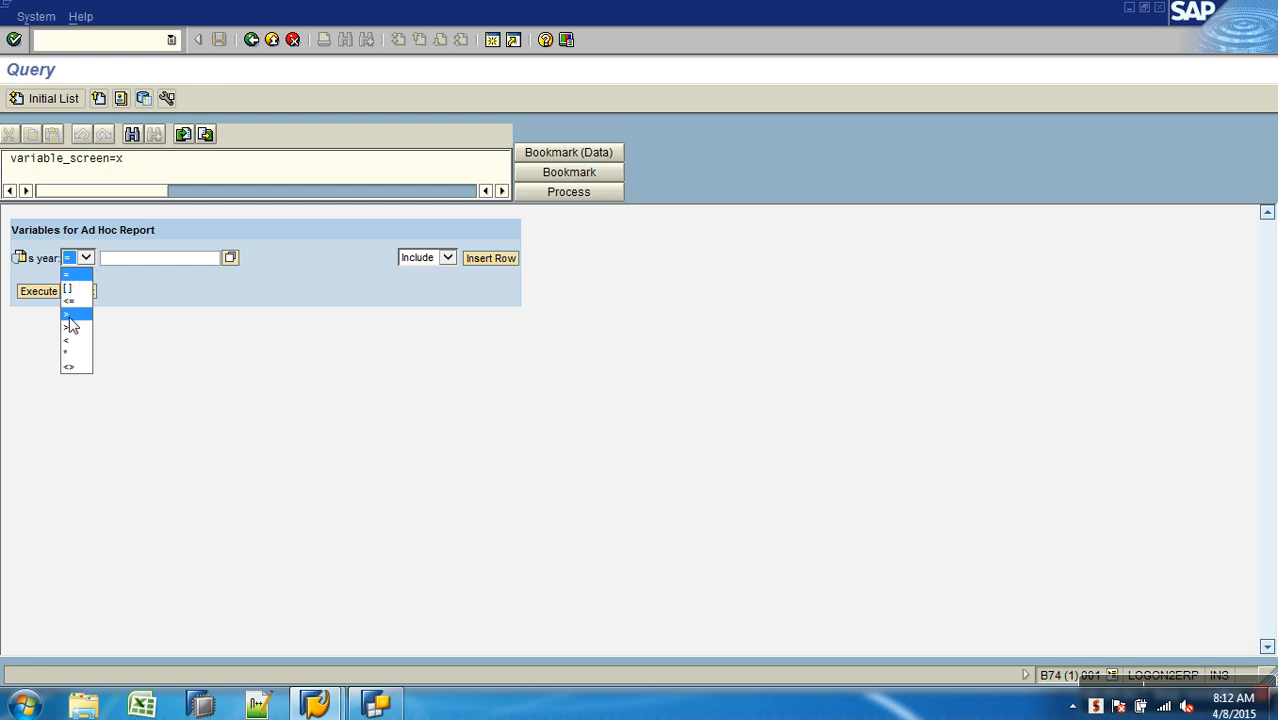
click(417, 278)
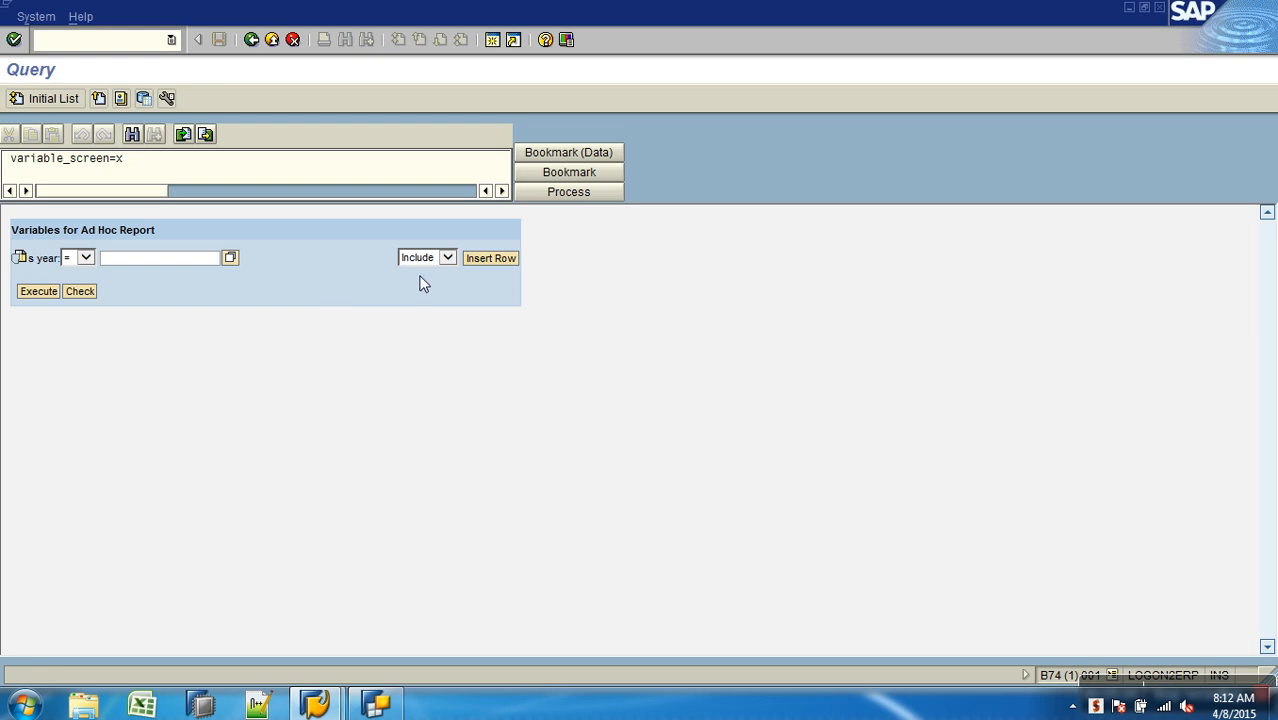
click(449, 259)
click(484, 305)
click(503, 259)
click(82, 258)
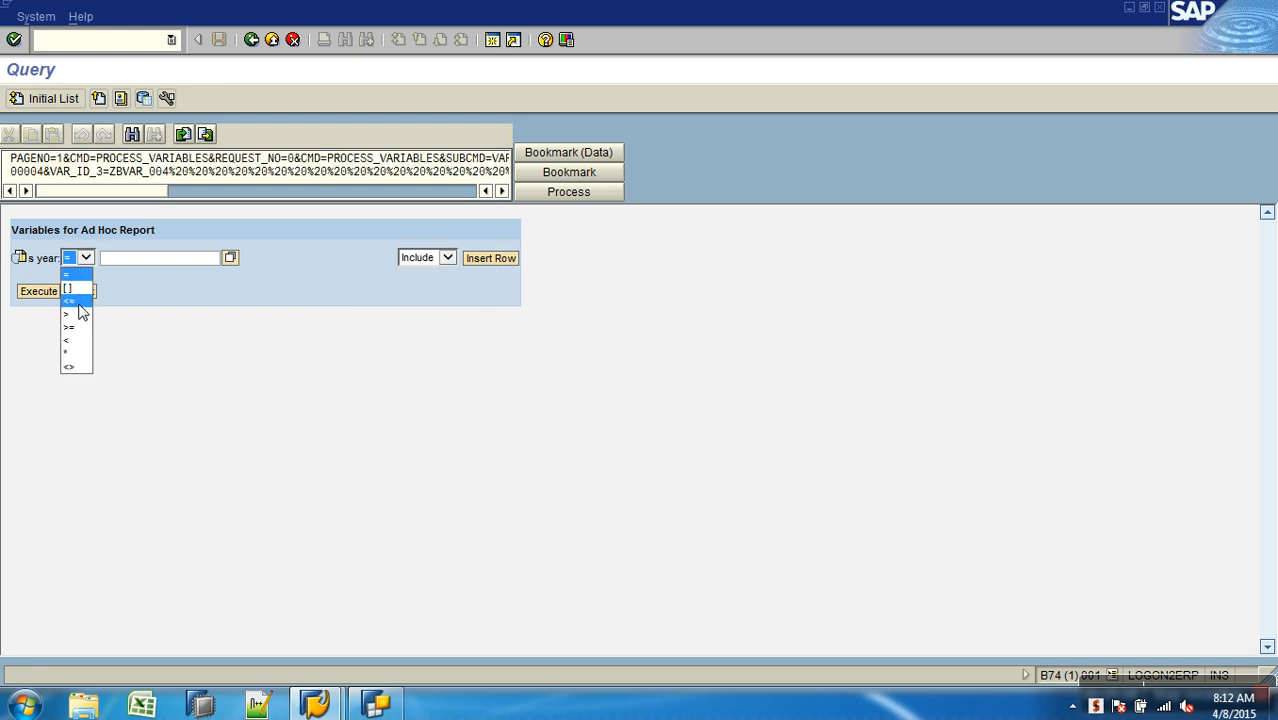
click(72, 286)
click(492, 260)
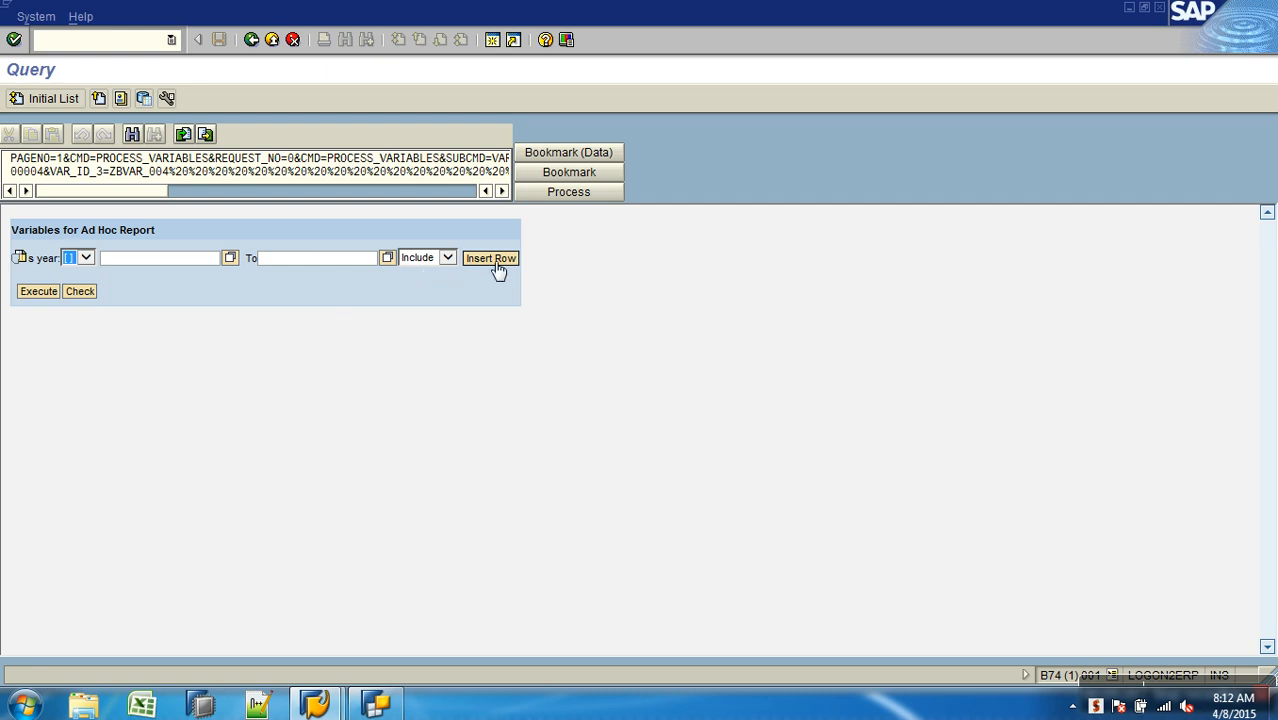
click(82, 258)
click(72, 286)
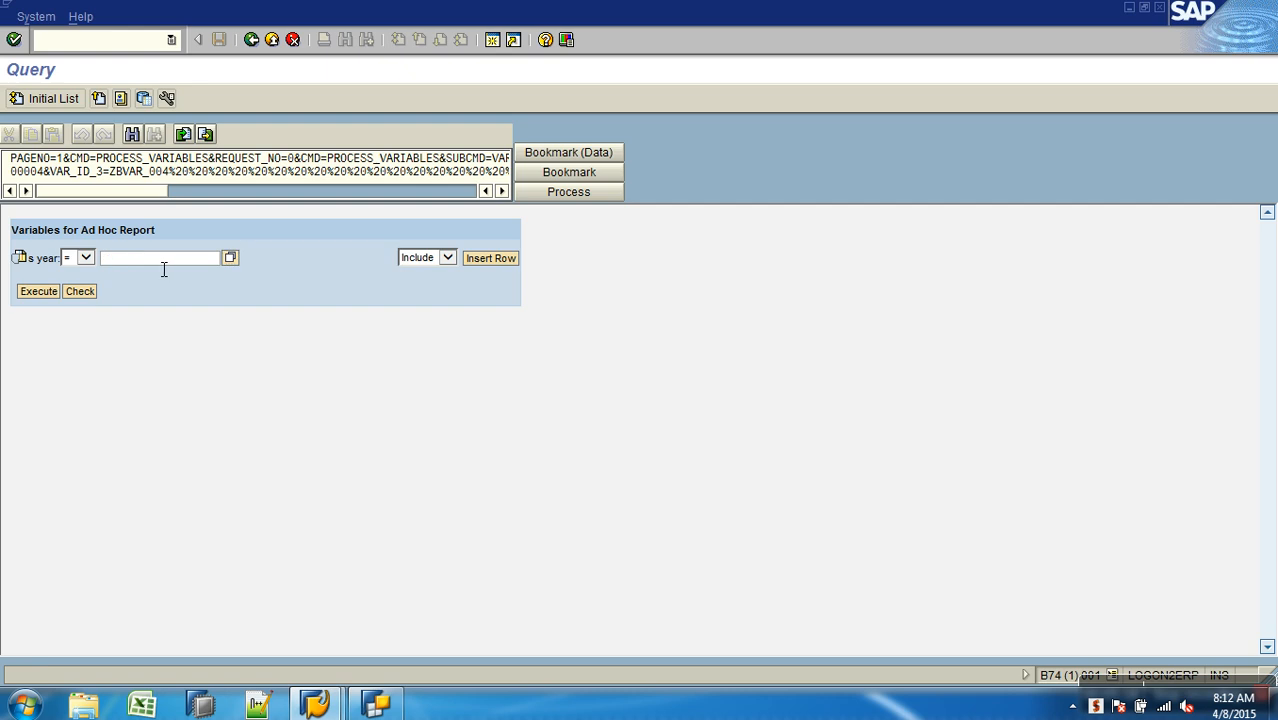
Set the first s year: selection to an interval from 2001 to 2003, picking both years from the value help.
click(78, 262)
click(74, 287)
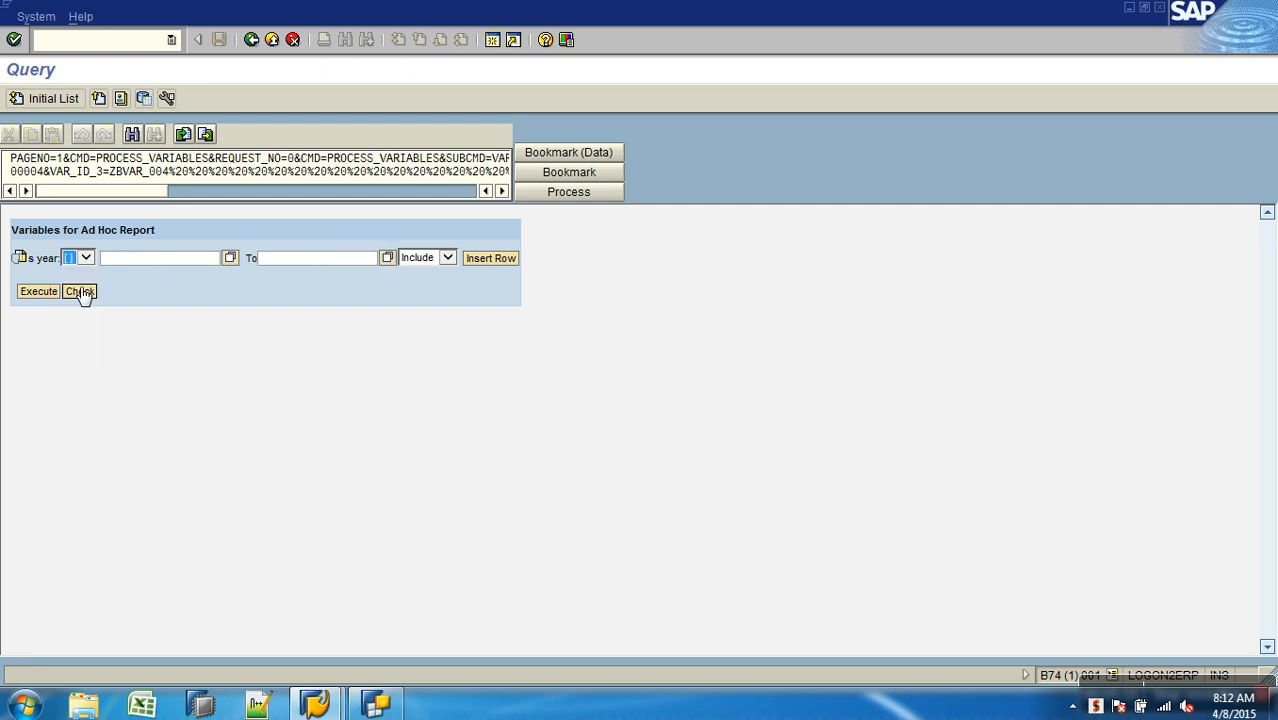
click(231, 258)
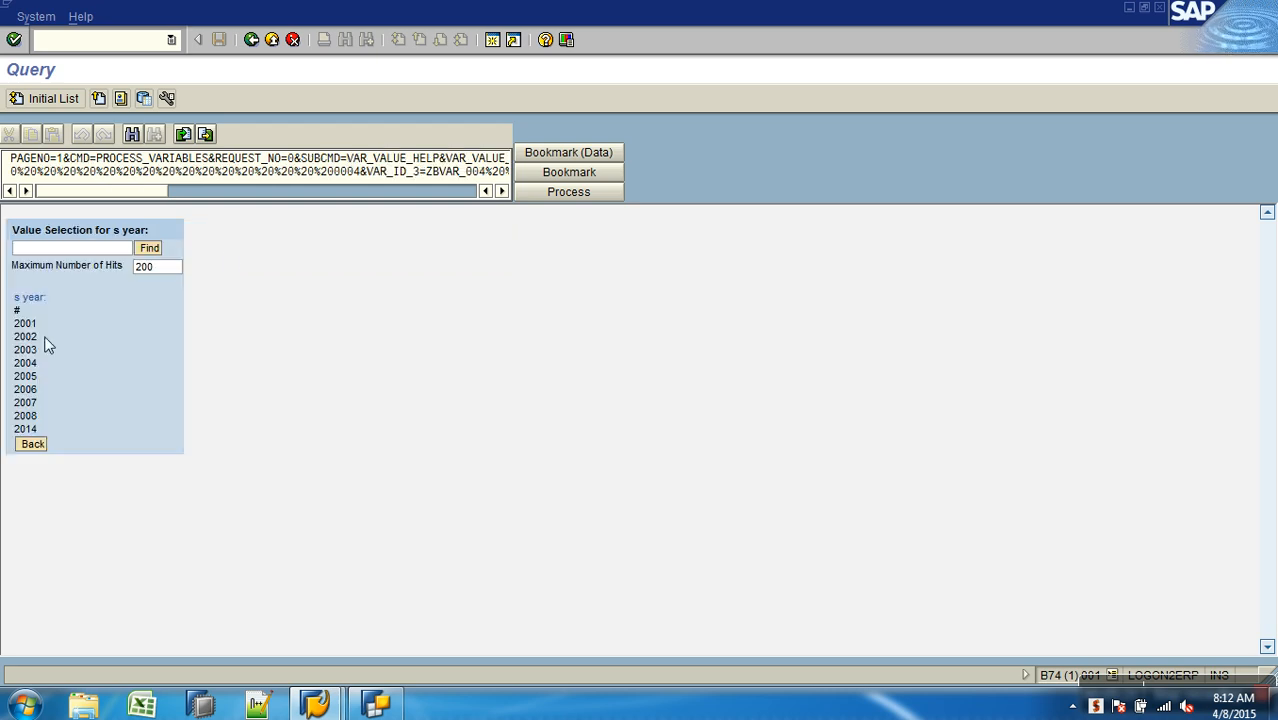
click(27, 325)
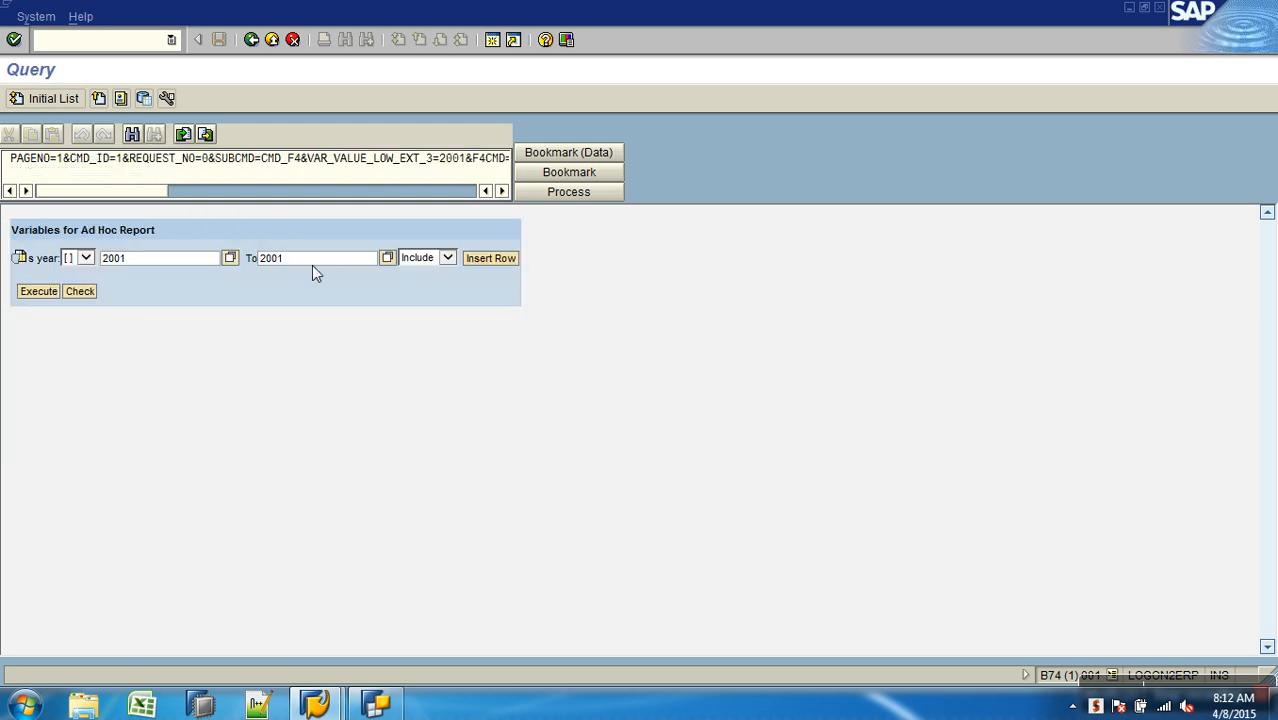
click(390, 258)
click(25, 349)
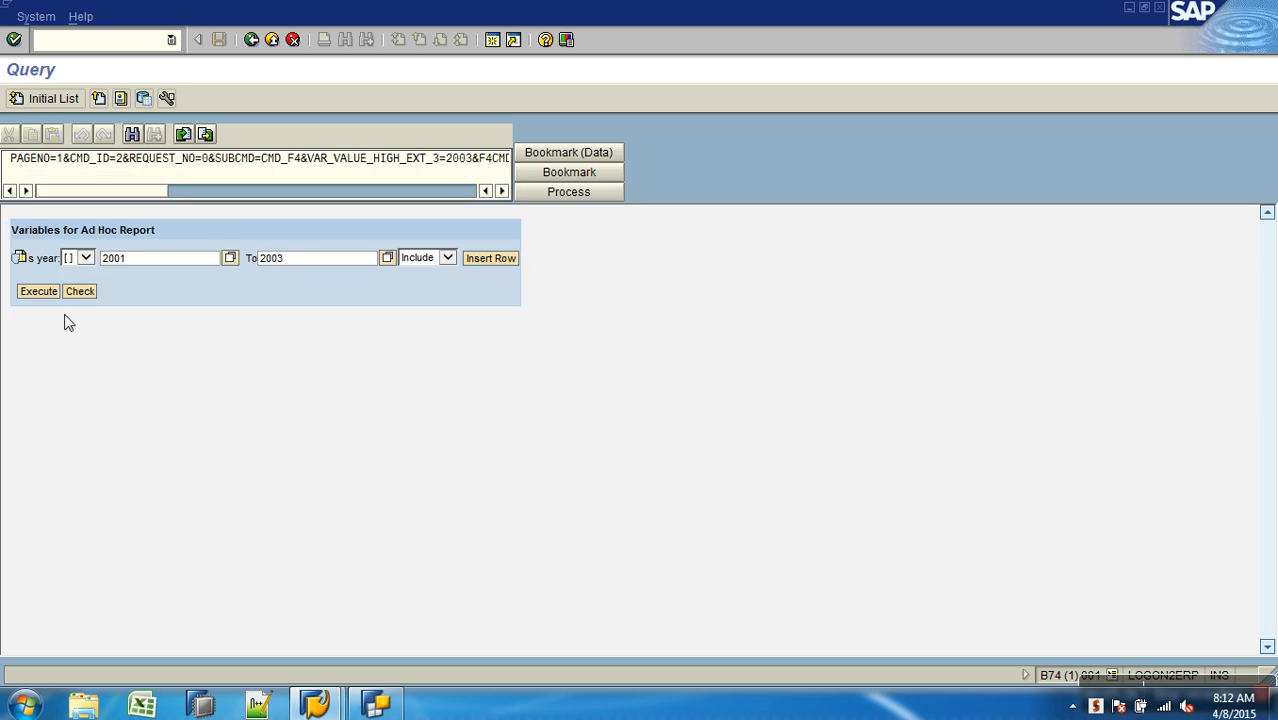
Add a second included s year: interval from 2008 to 2014 and execute the report.
click(489, 258)
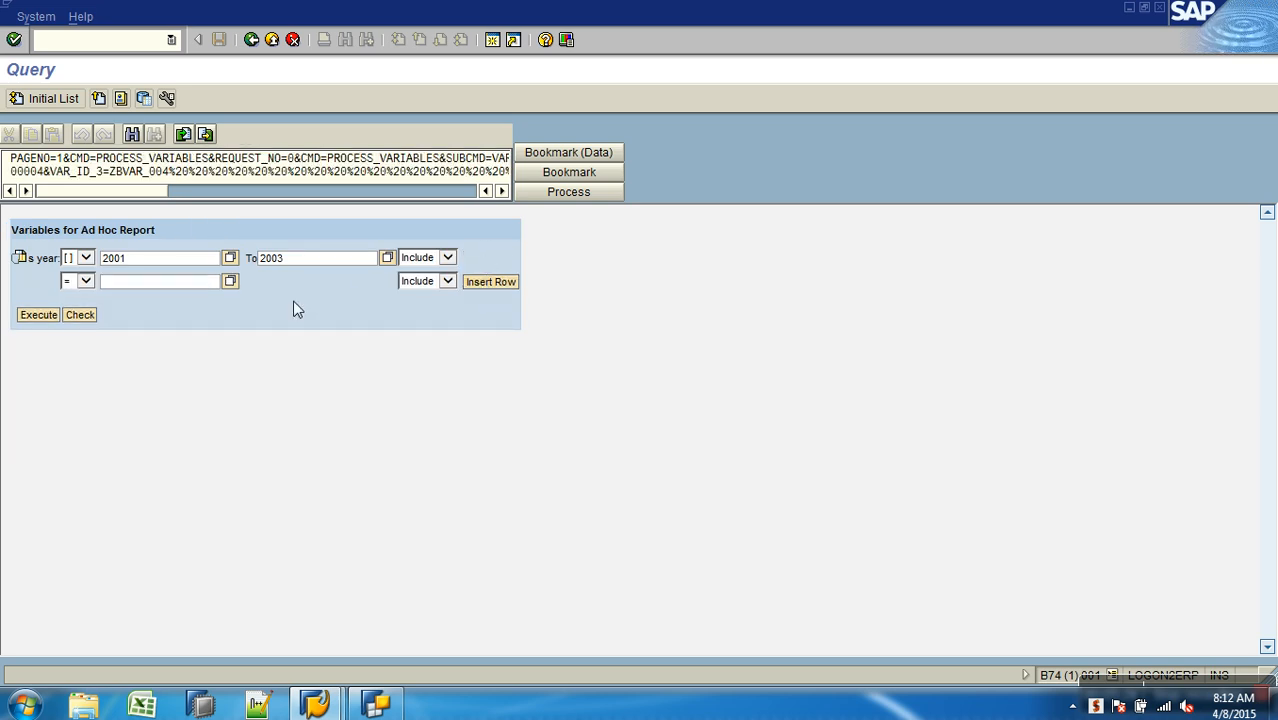
click(86, 281)
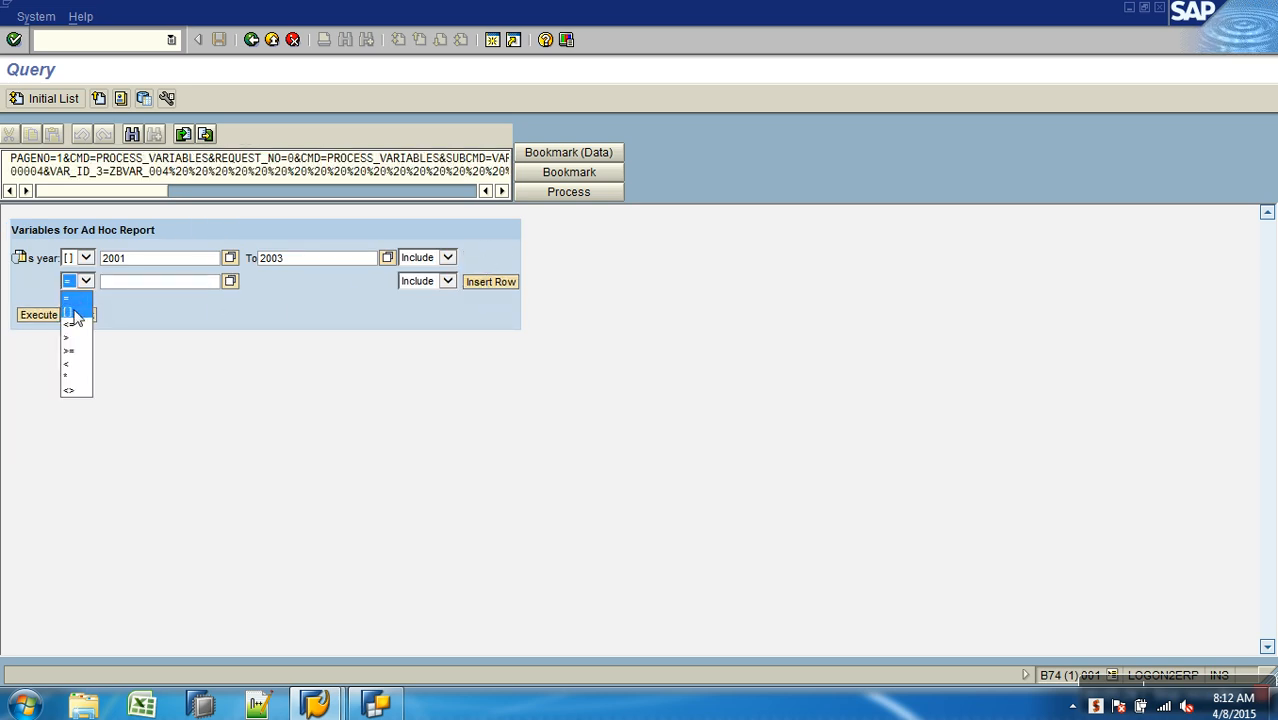
click(75, 308)
click(162, 288)
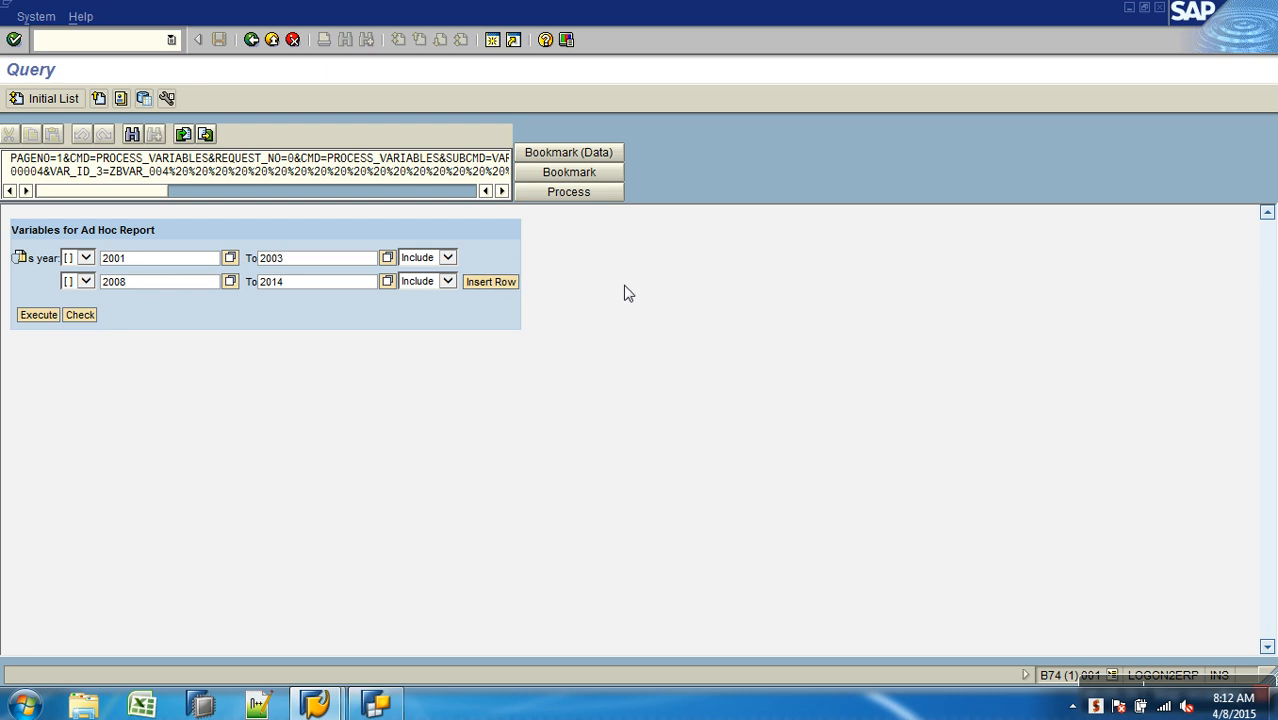
click(448, 282)
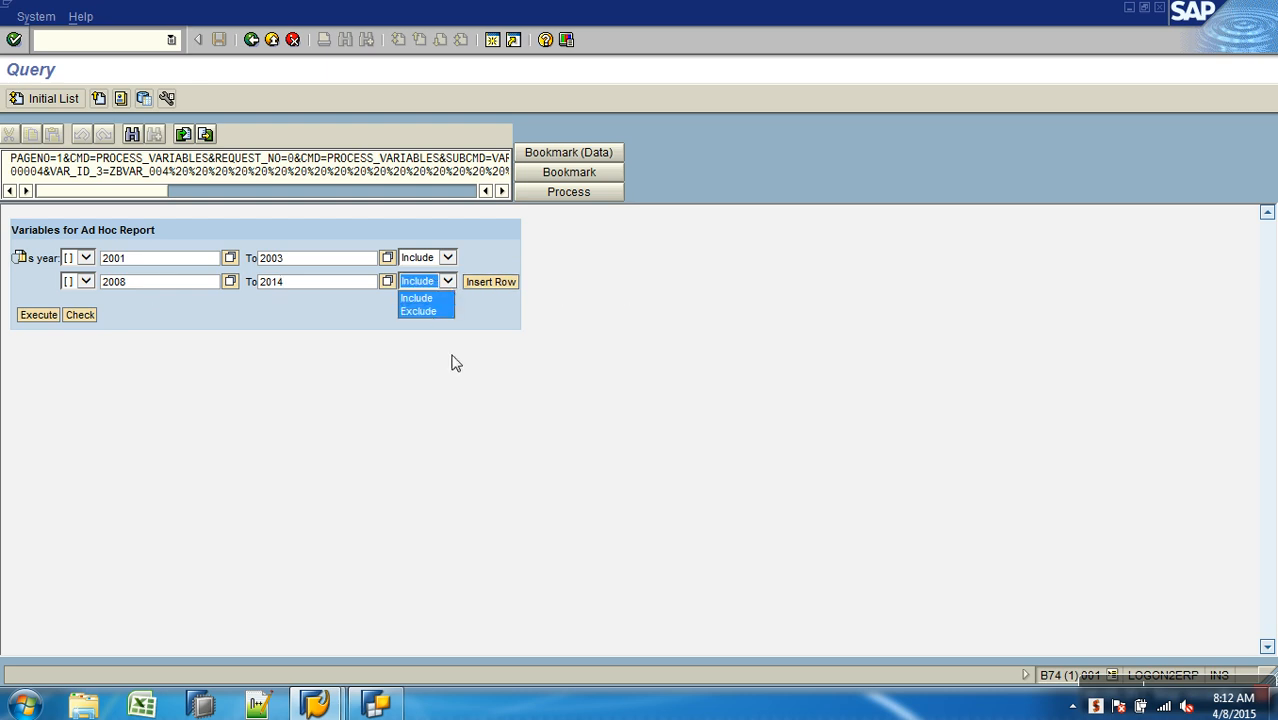
click(449, 386)
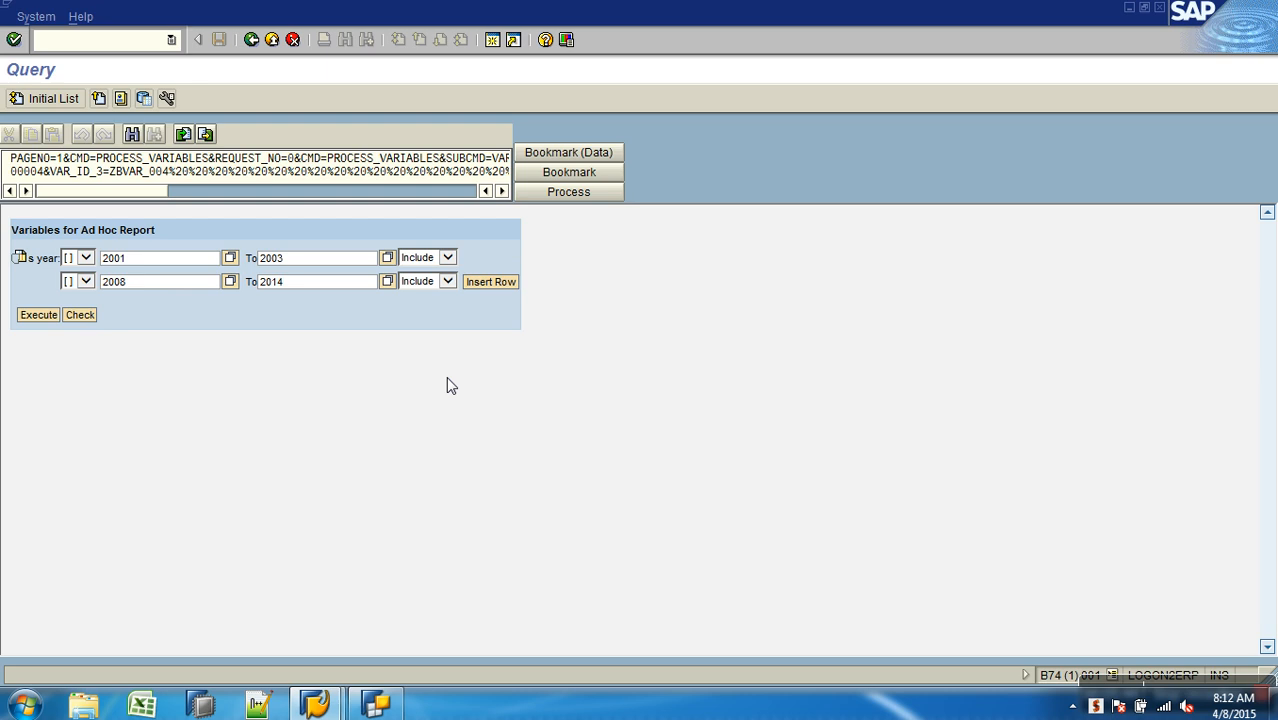
click(48, 316)
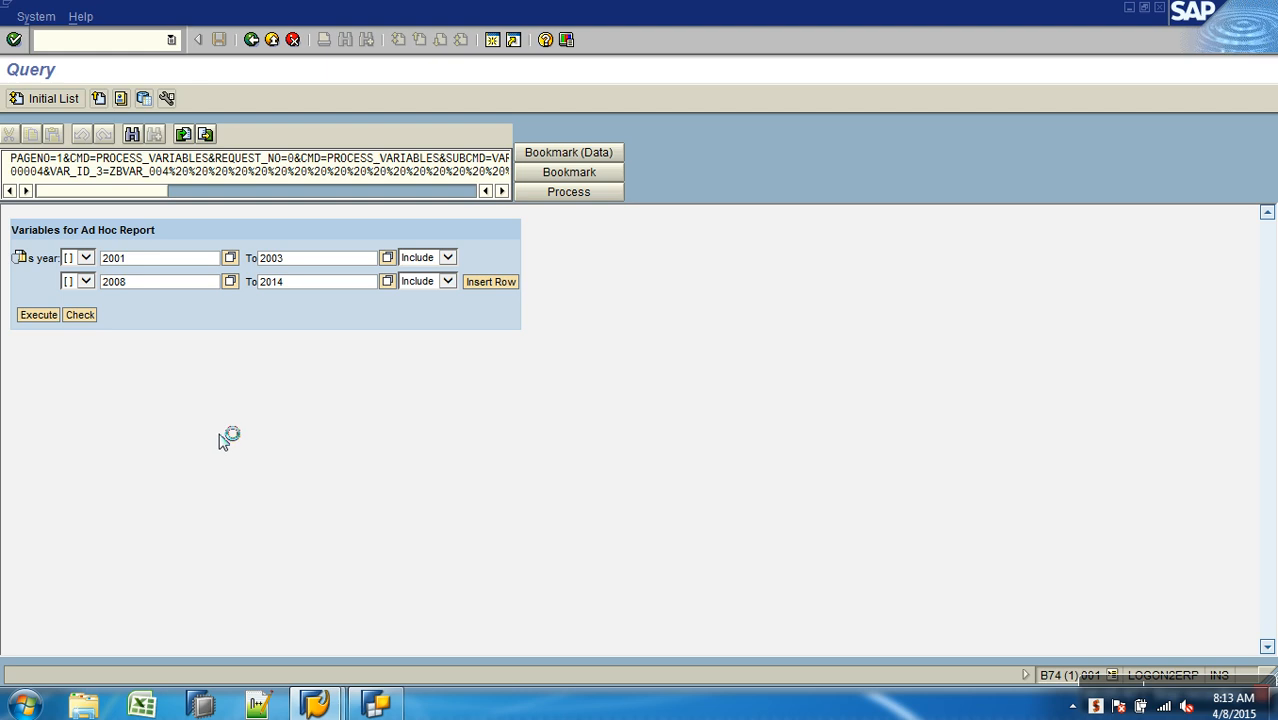
Switch to BEx Query Designer and remove the s year: variable from the Calendar year restriction.
mouse_move(362, 690)
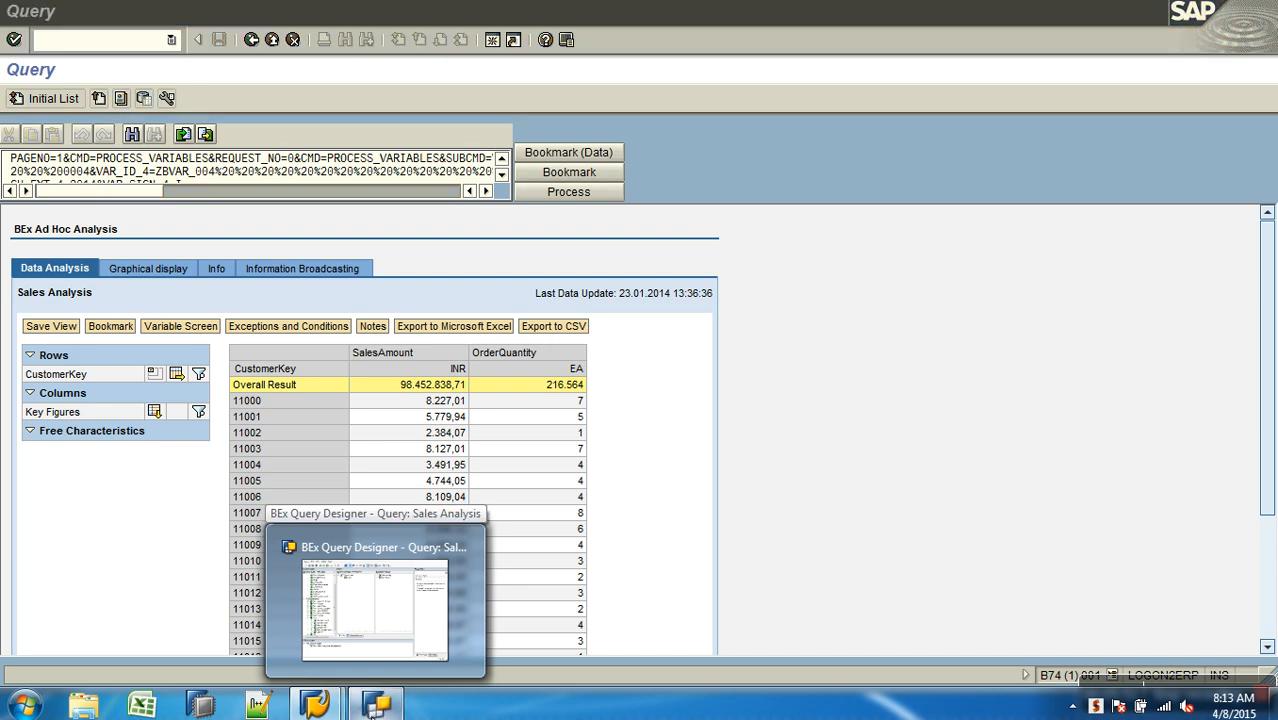
click(372, 703)
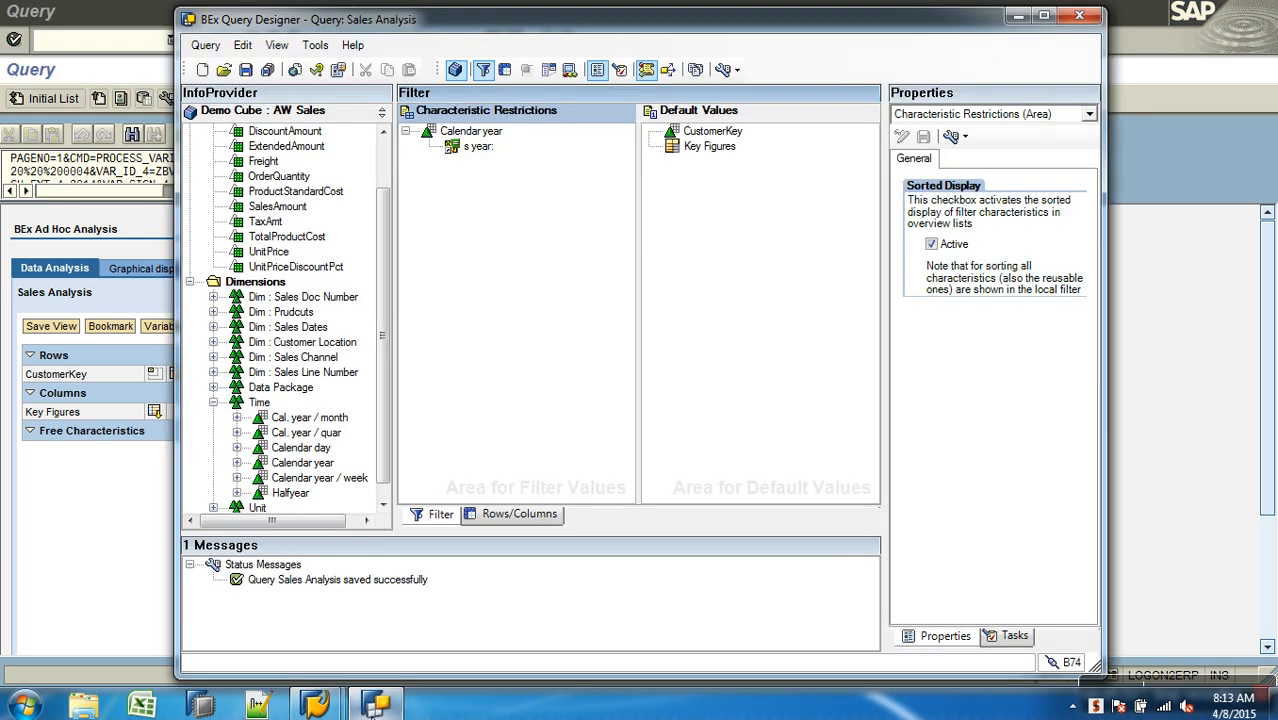
click(468, 147)
drag(468, 147, 345, 210)
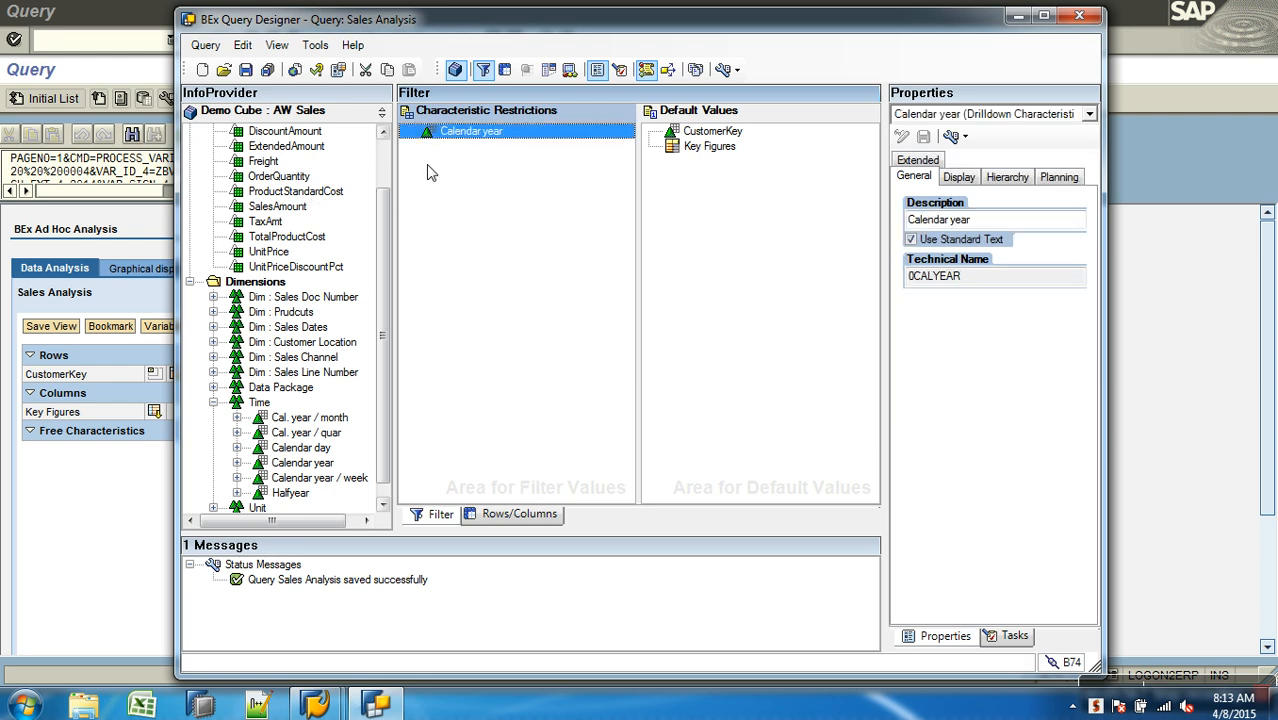
Create a new variable for the Calendar year restriction with description d year: and technical name ZBVAR_005.
right_click(459, 131)
click(503, 139)
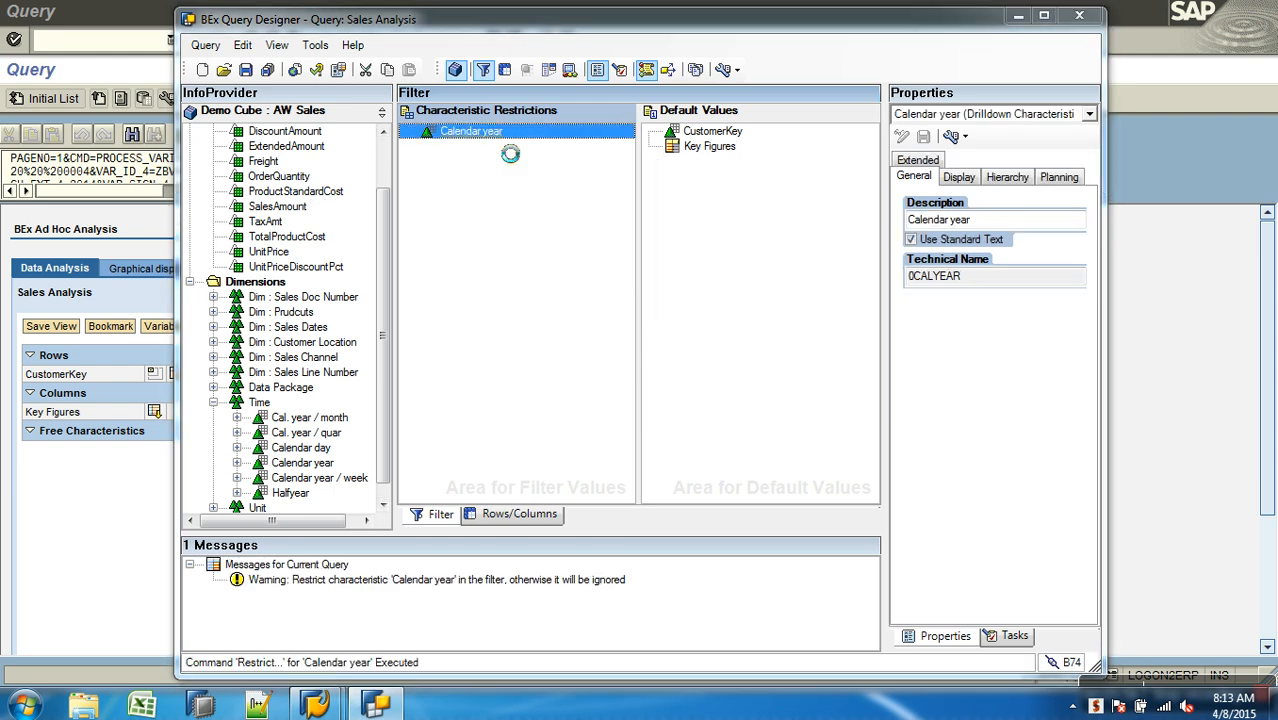
click(595, 203)
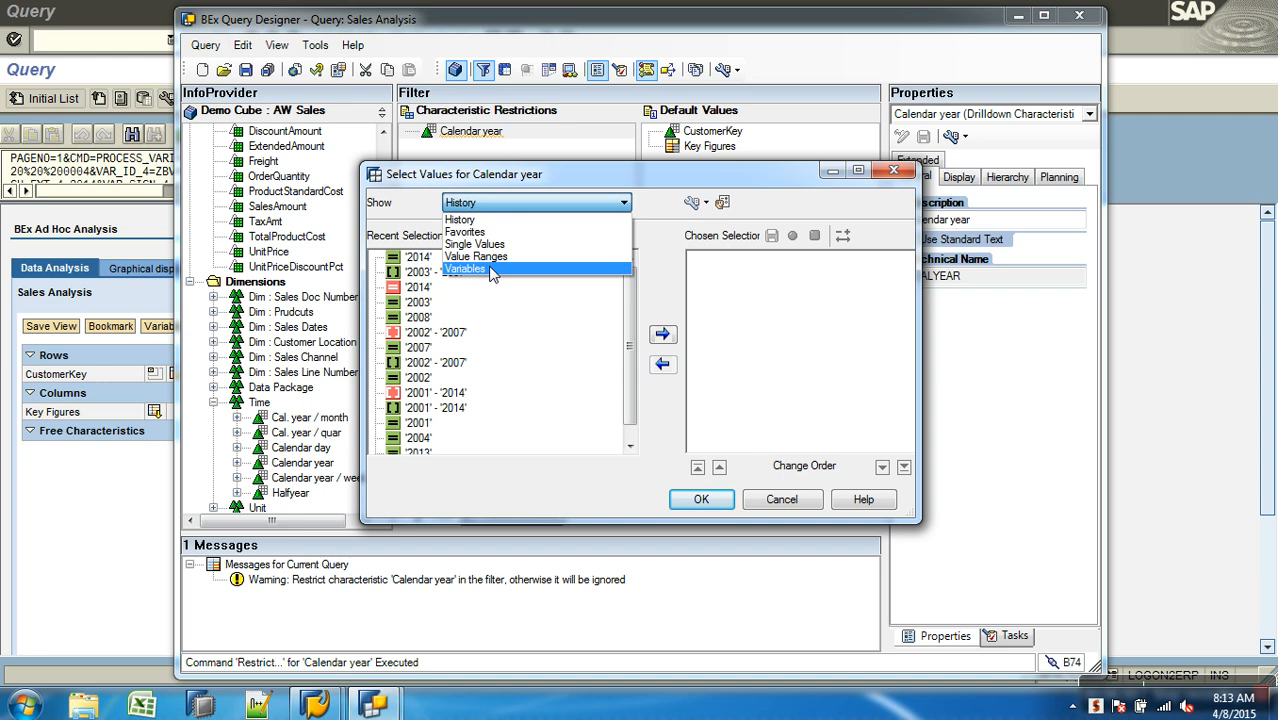
click(490, 268)
click(582, 236)
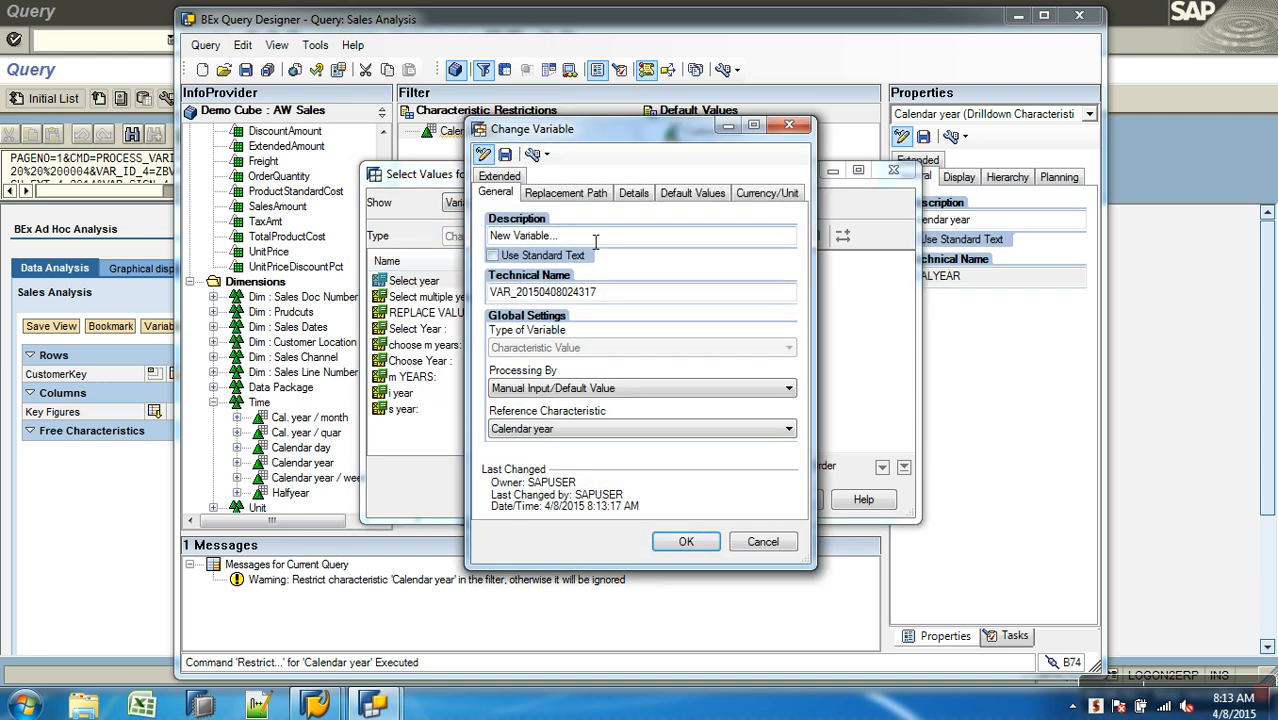
drag(595, 237, 380, 240)
text(d year:)
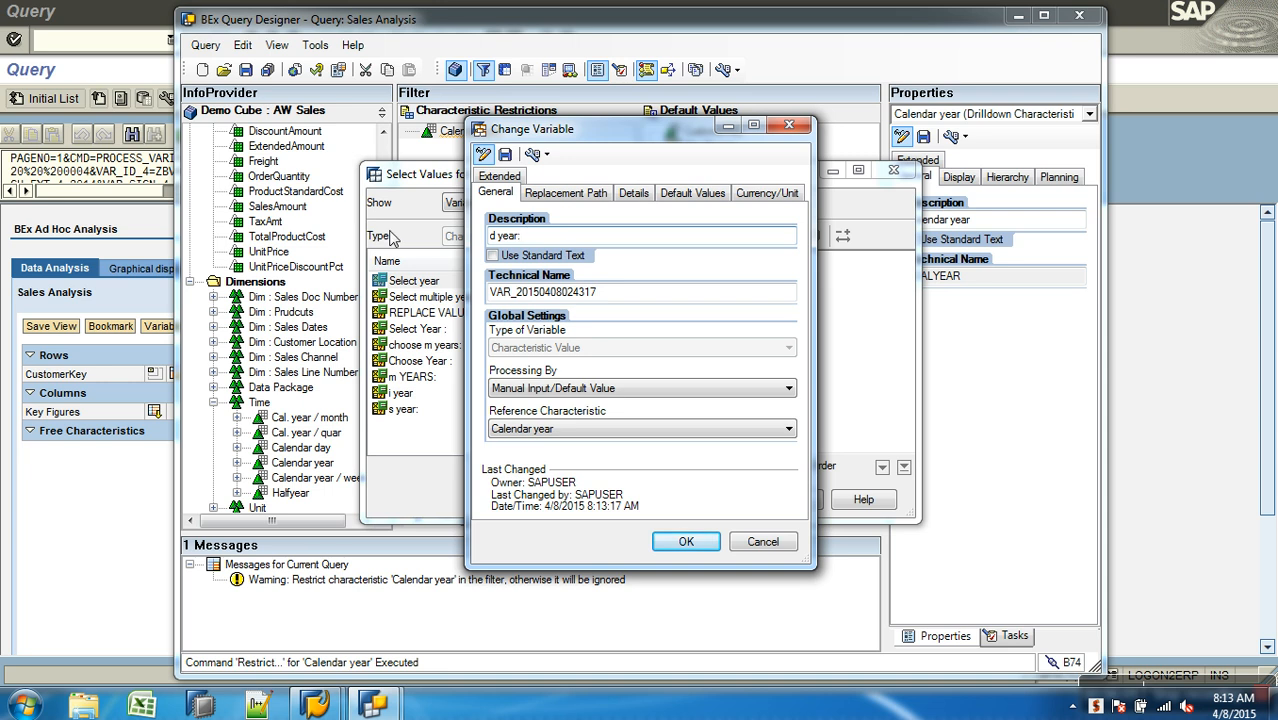
double_click(624, 302)
text(ZBVAR_005)
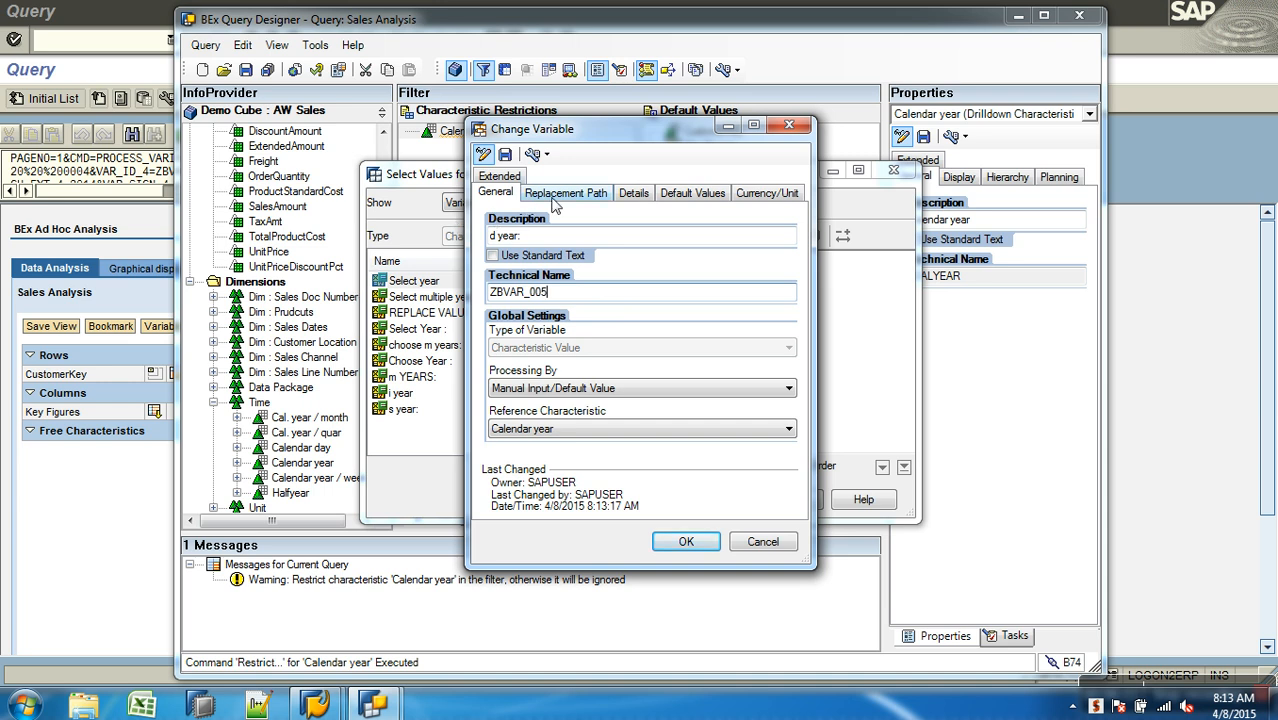
Review the variable's basic settings, give it the default value 2013 and save it.
click(638, 194)
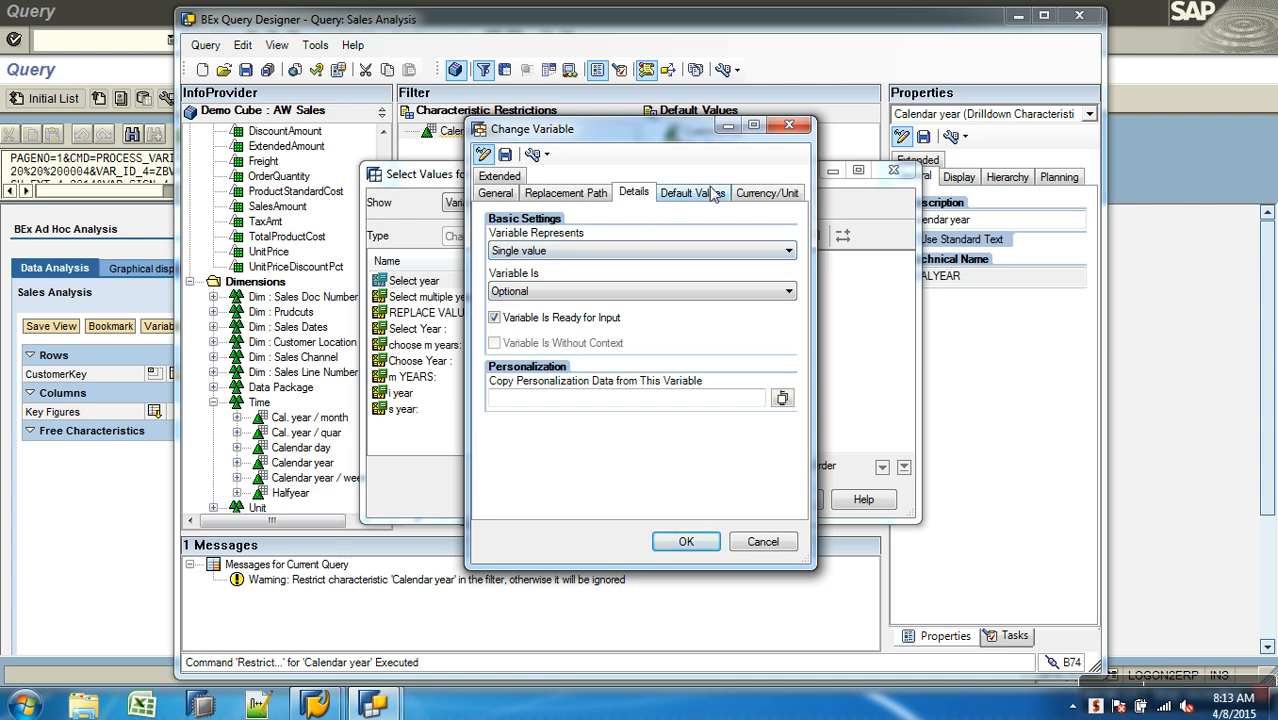
click(495, 193)
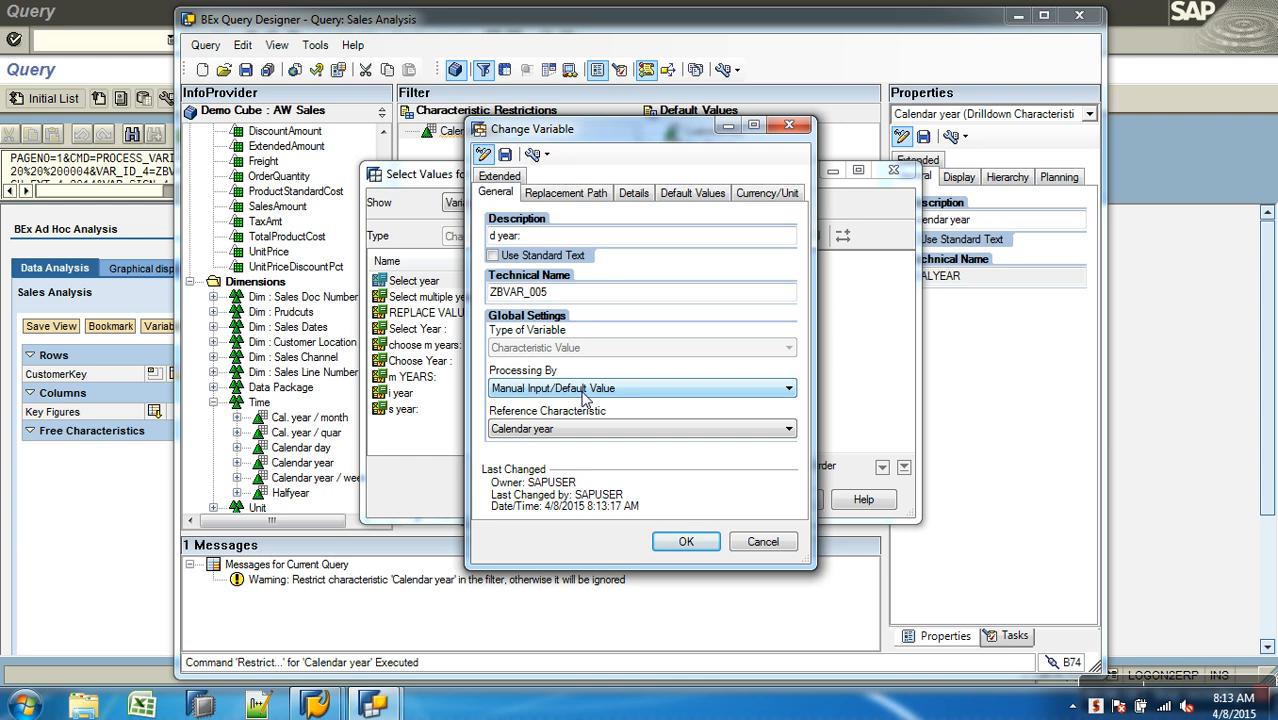
click(704, 195)
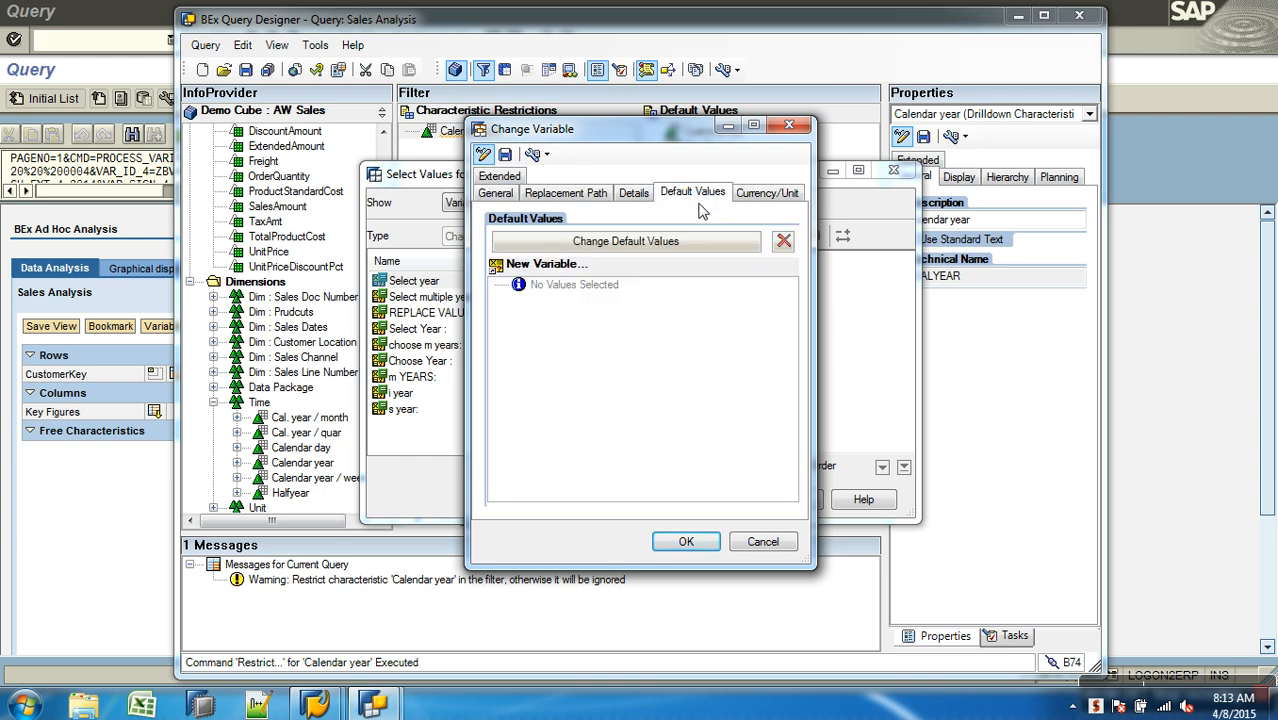
click(658, 244)
click(533, 380)
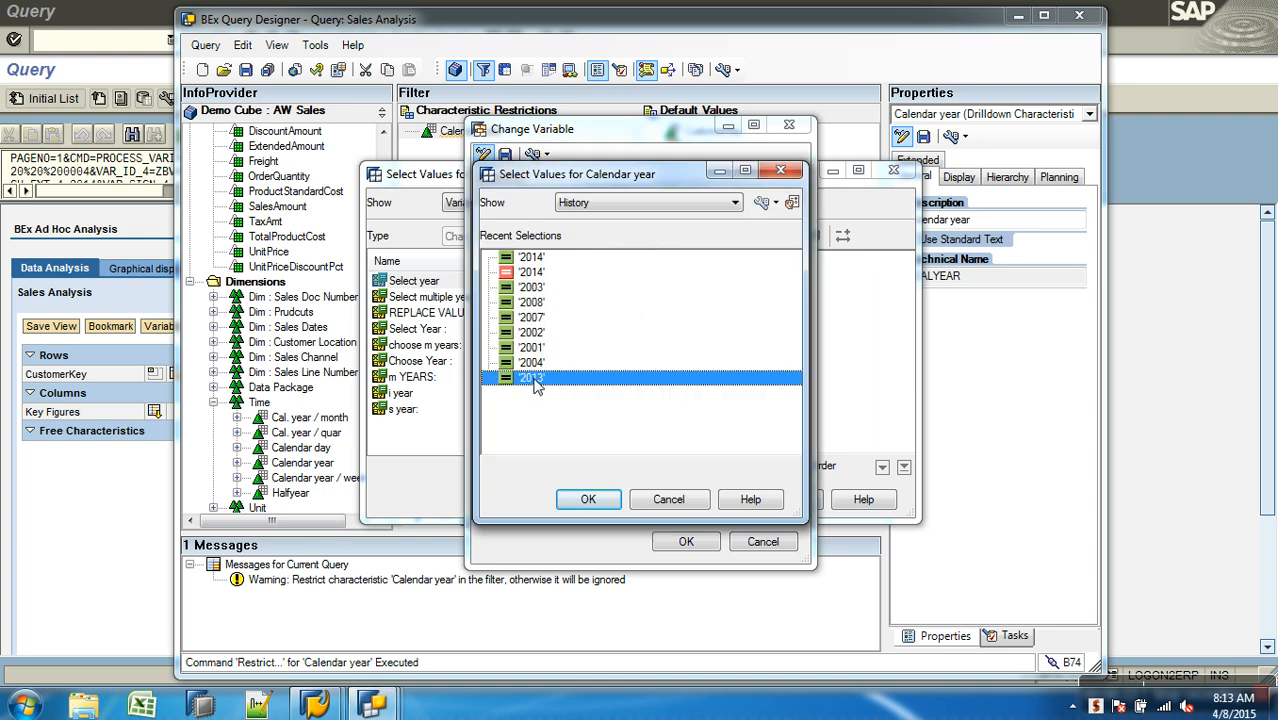
click(588, 499)
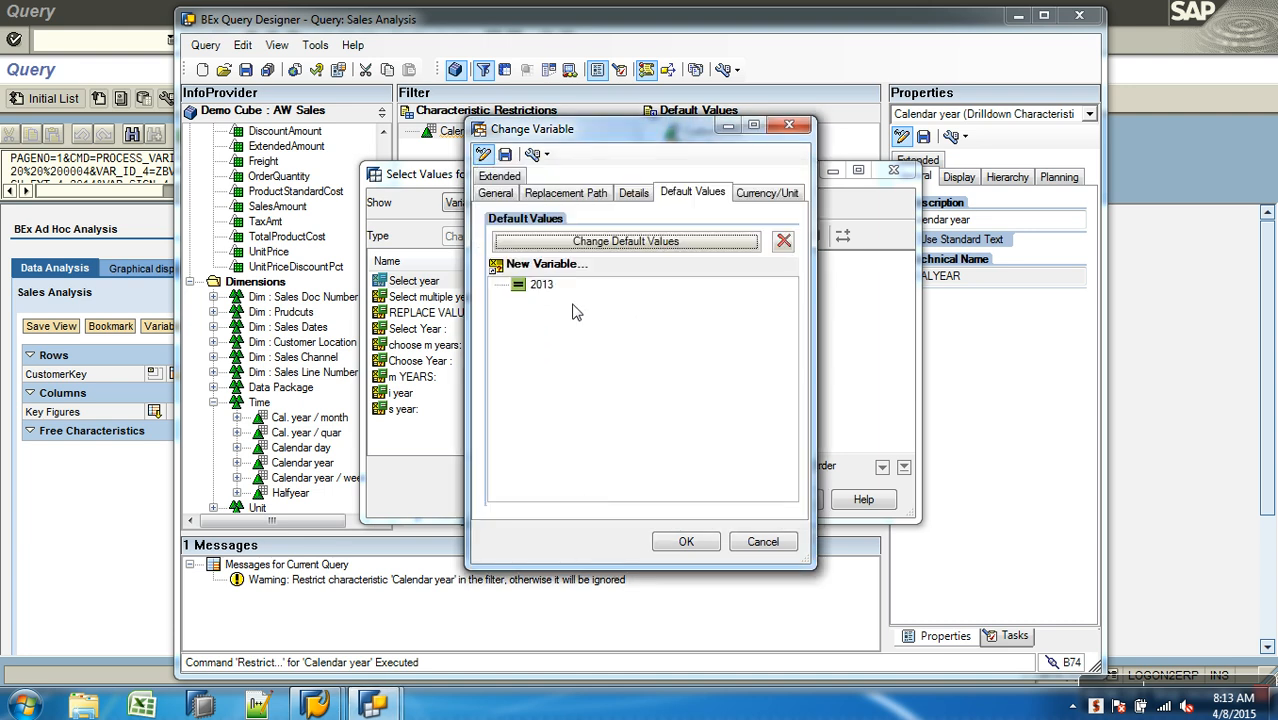
click(686, 541)
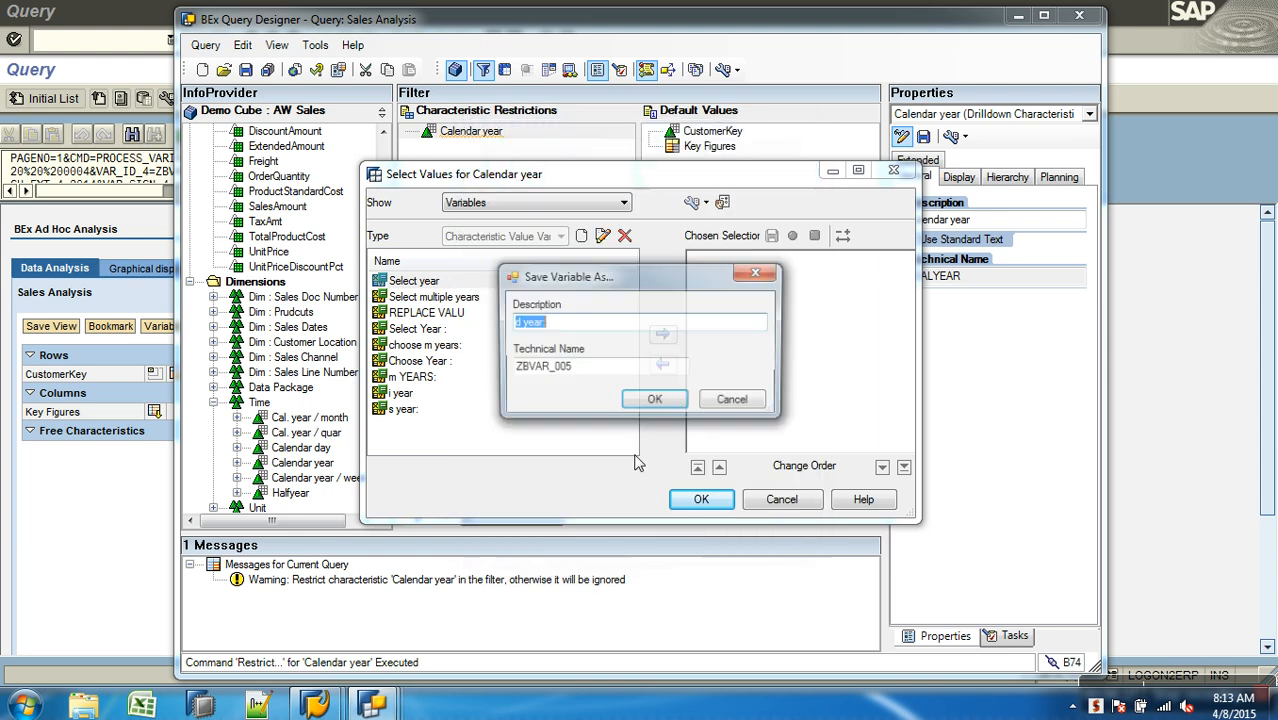
click(655, 401)
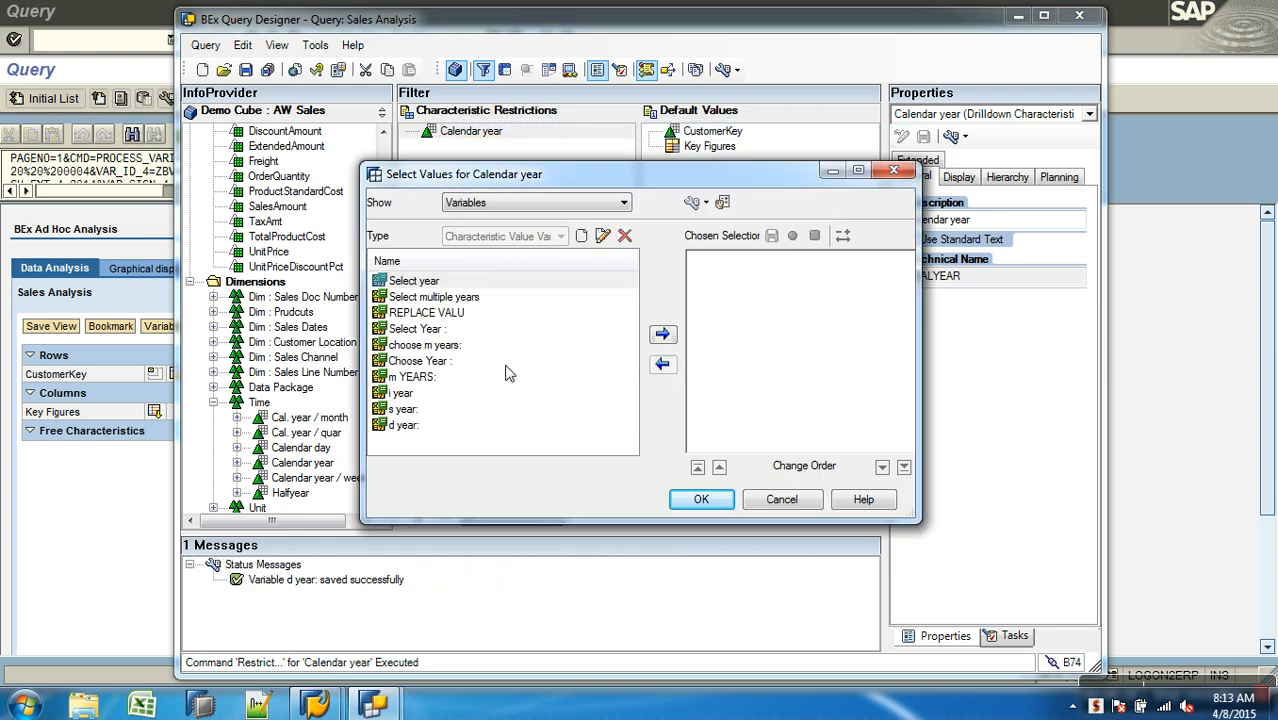
Restrict Calendar year with the d year: variable and save the Sales Analysis query.
click(442, 426)
click(661, 334)
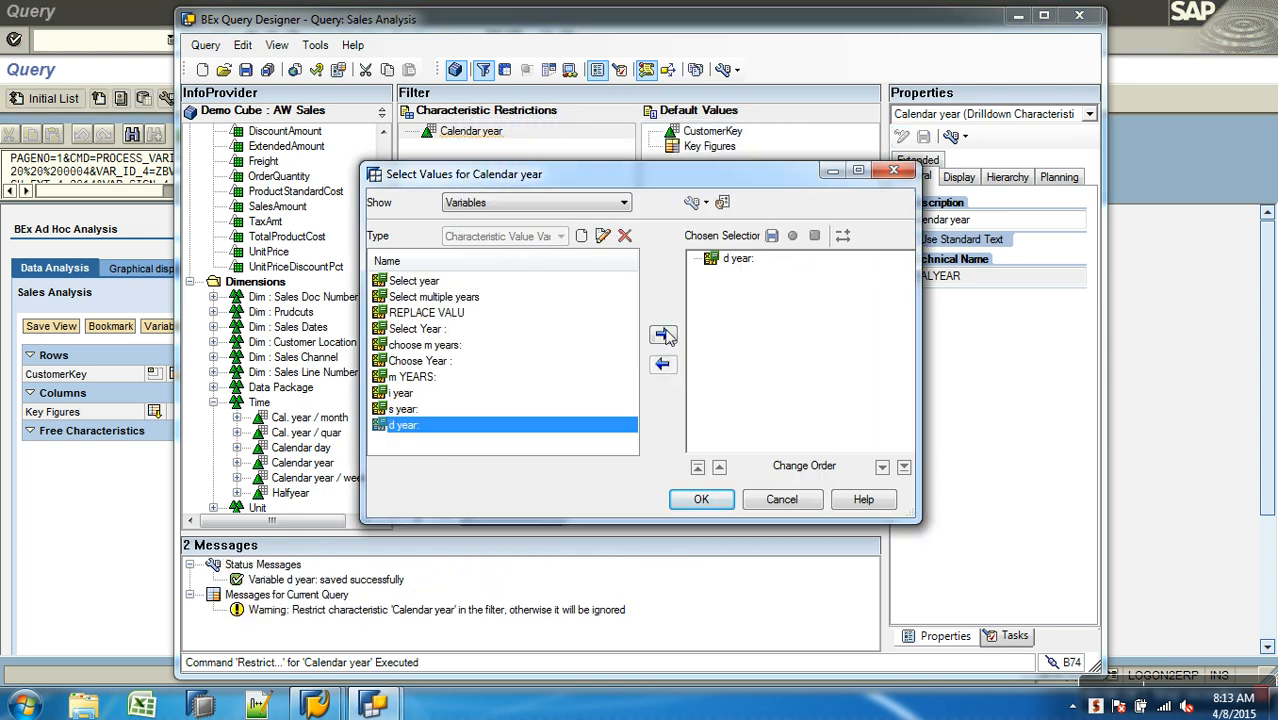
click(701, 499)
click(250, 71)
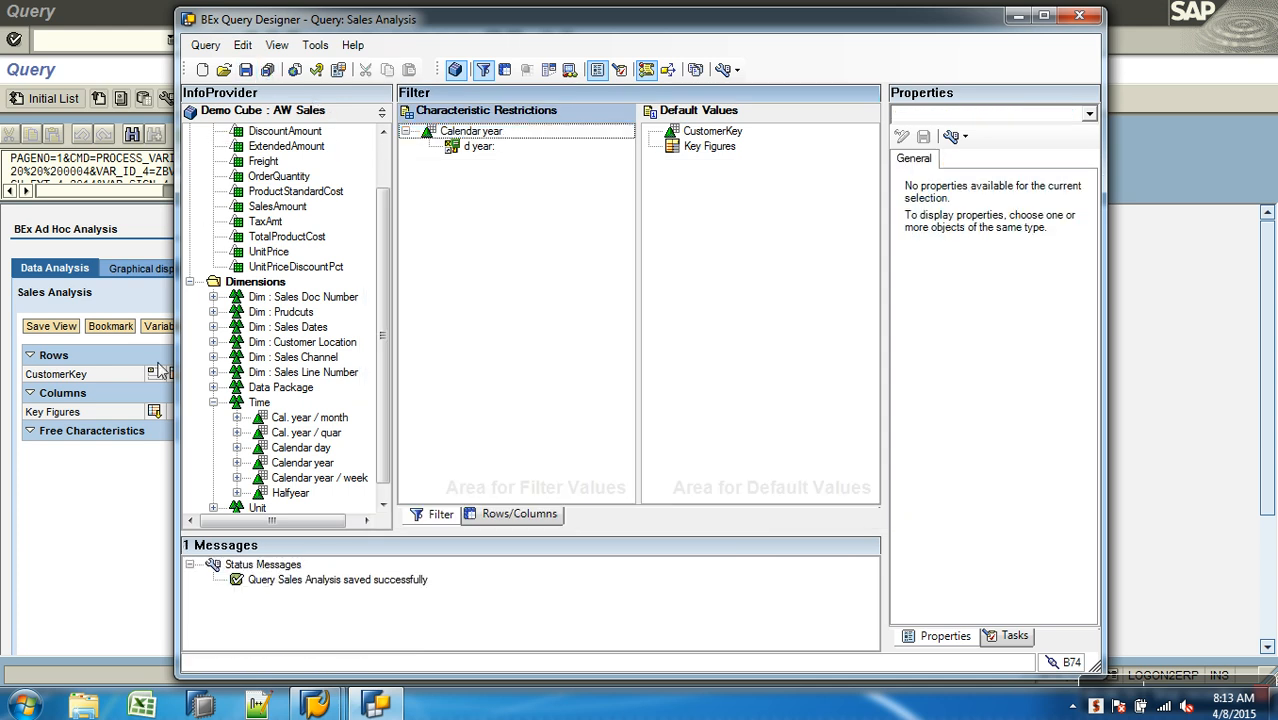
Switch to the SAP Query Monitor, rerun the query and execute it with d year: set to 2004 from the value help.
click(109, 486)
click(251, 39)
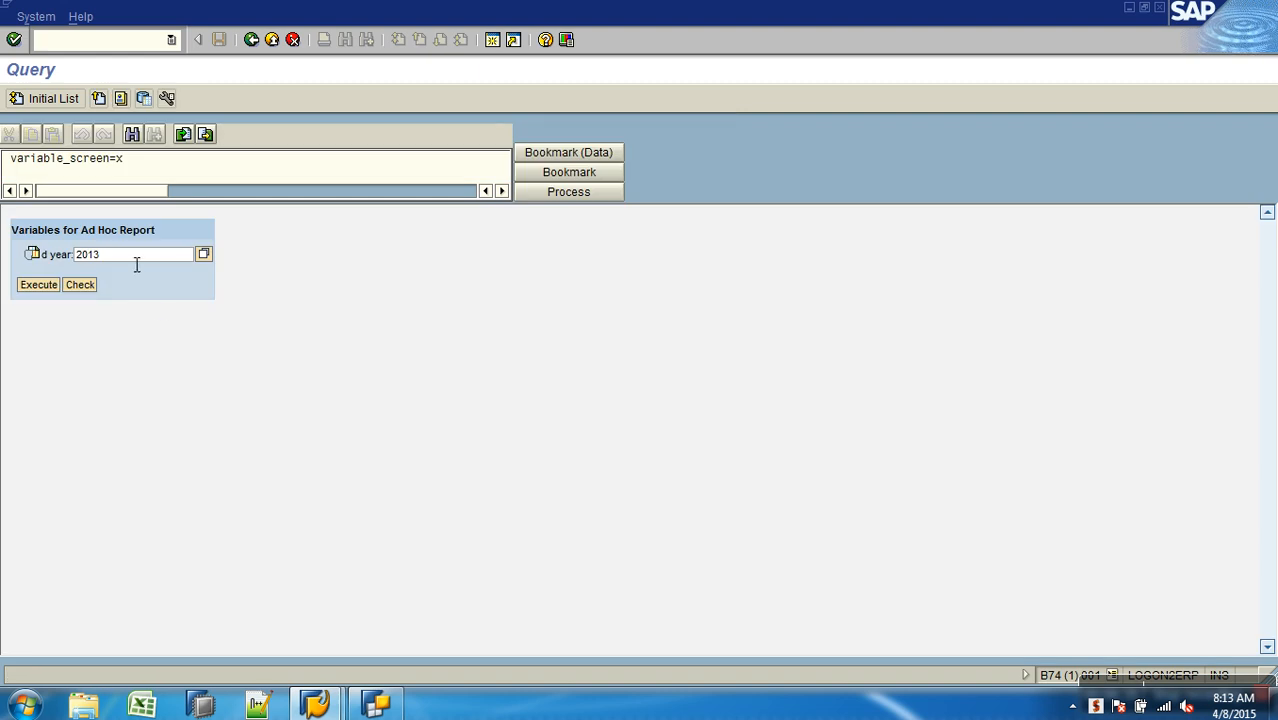
click(137, 259)
click(203, 256)
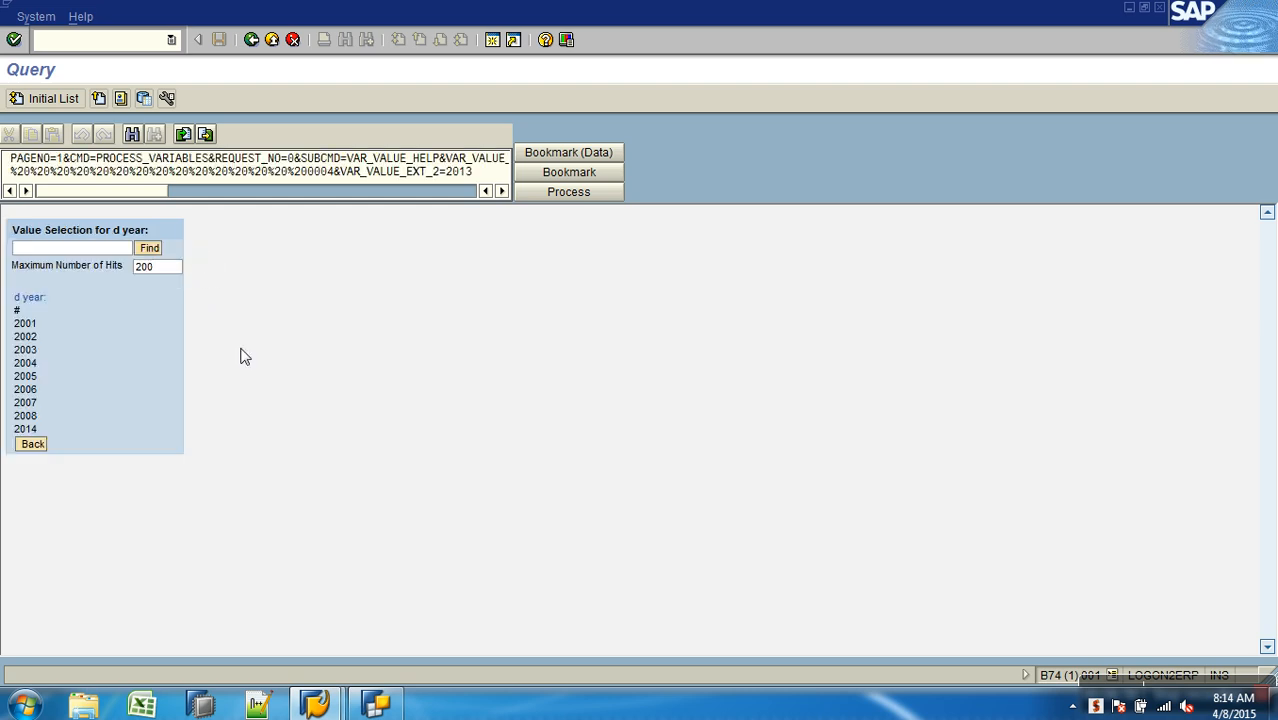
click(28, 364)
click(44, 289)
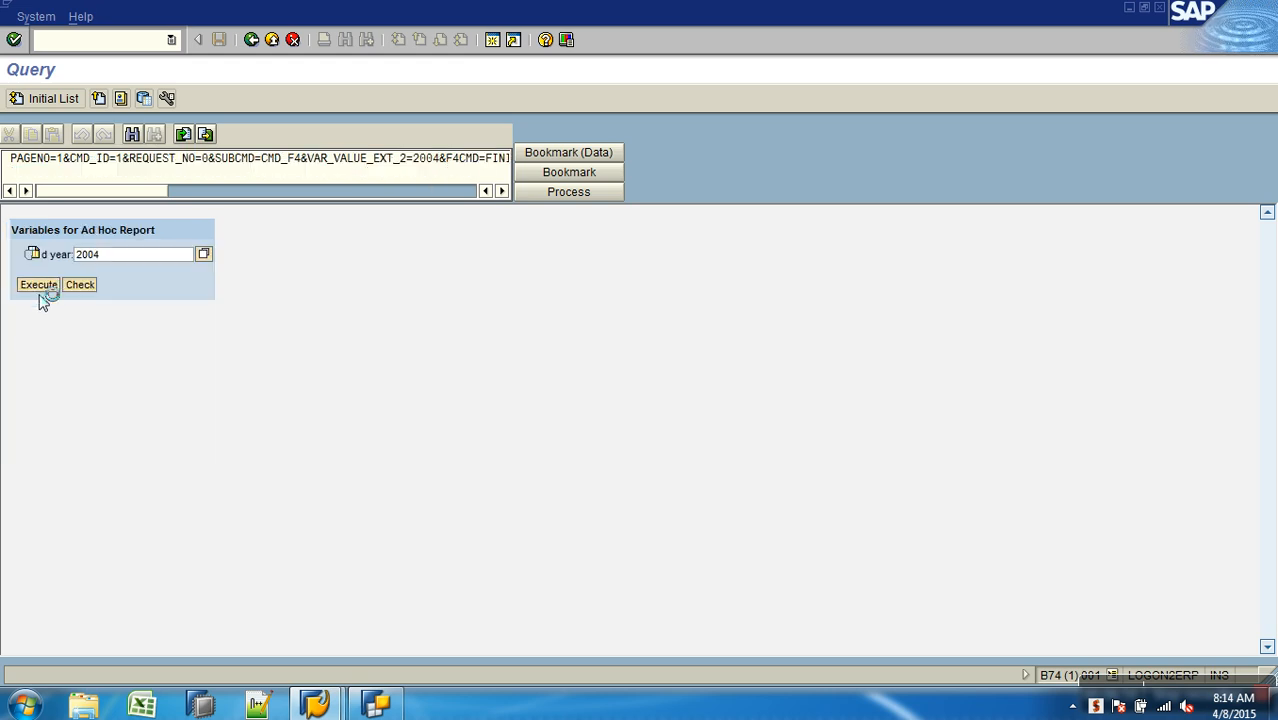